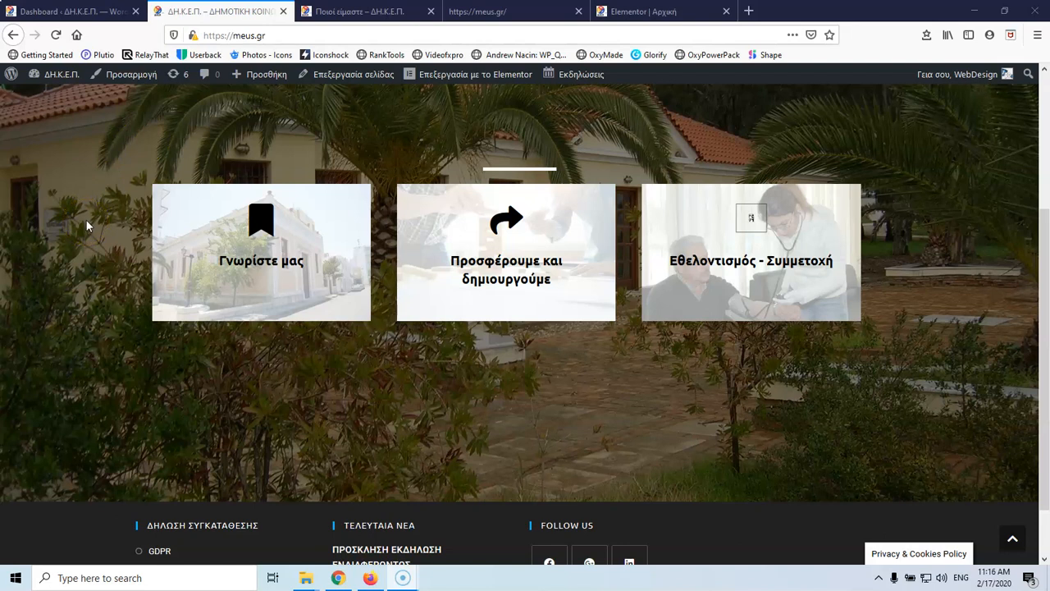
# - Search Google for "why not padlock" in a new browser tab and open the Why No Padlock? site
pyautogui.scroll(3, 65, 291)
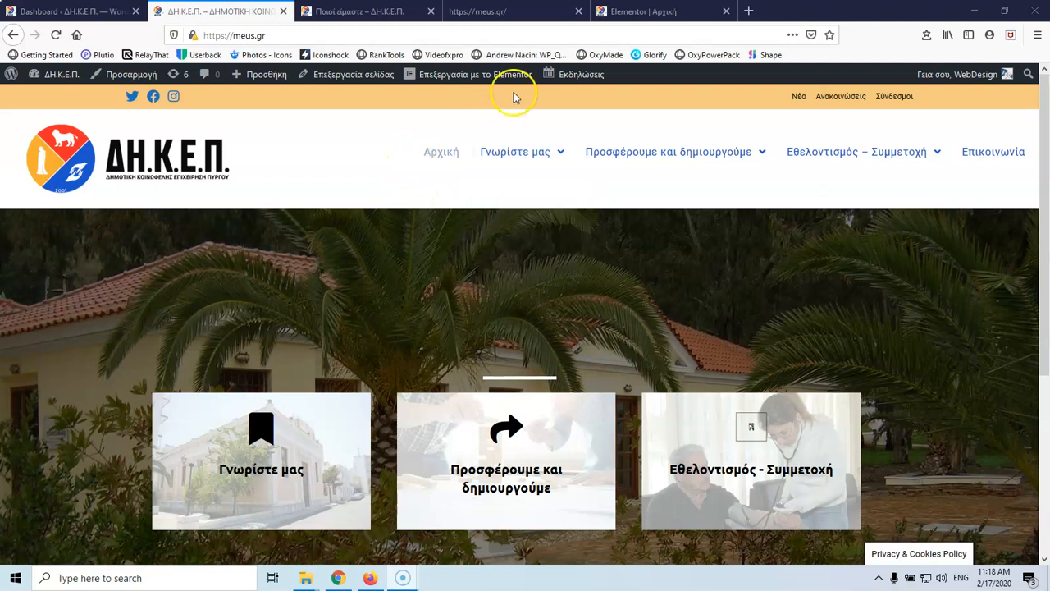
pyautogui.click(756, 10)
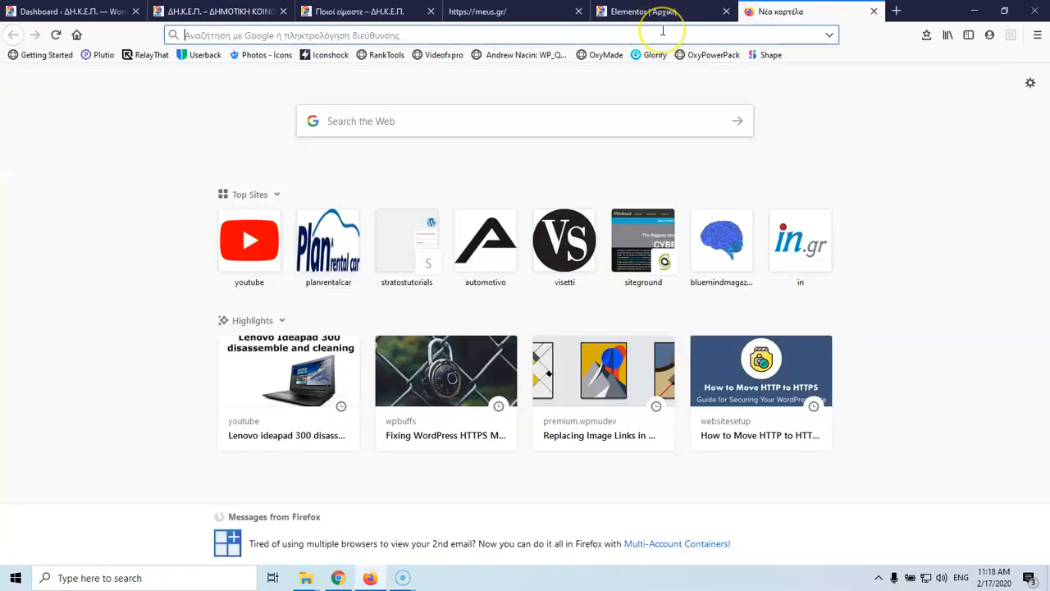
pyautogui.write('google.com/')
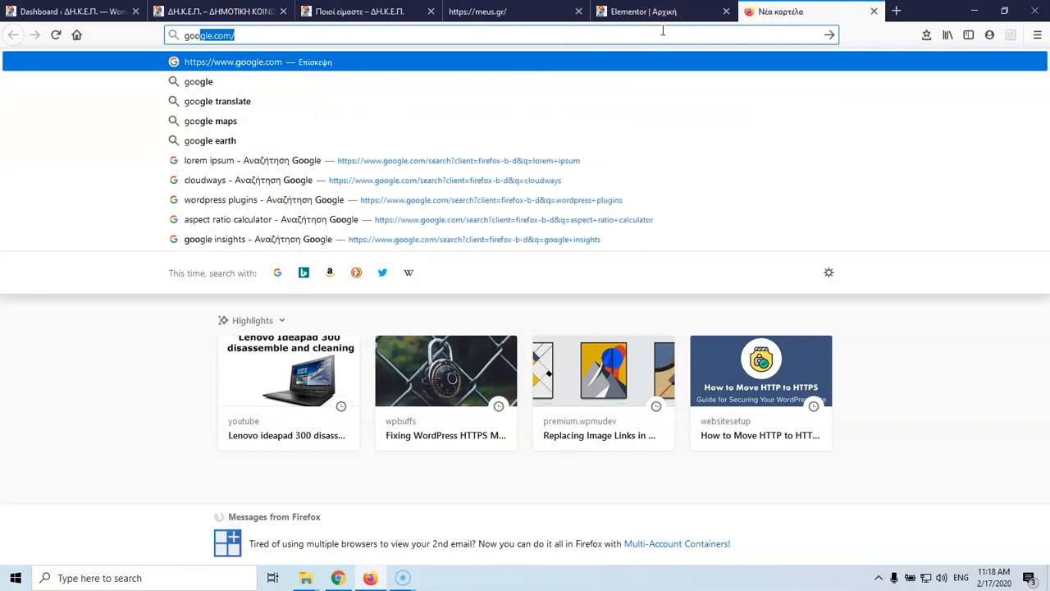
pyautogui.press('Return')
pyautogui.write('w')
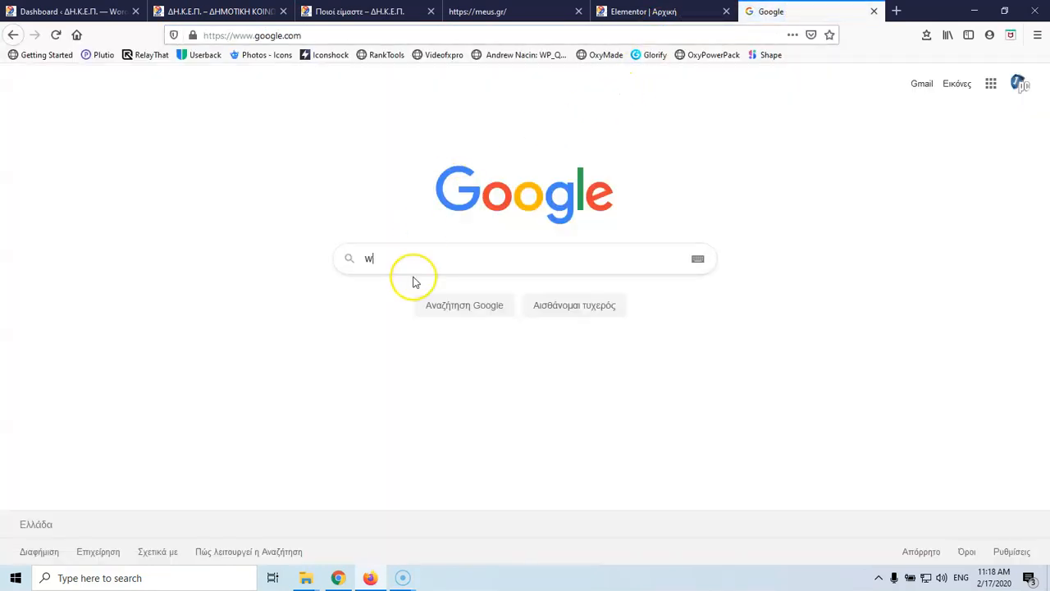
pyautogui.write('hy')
pyautogui.click(415, 287)
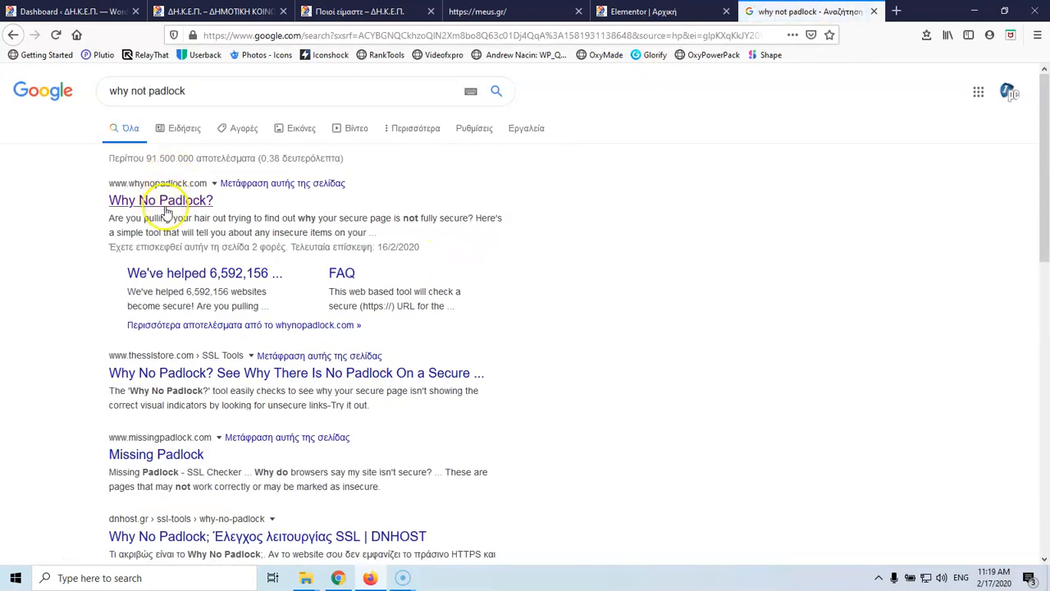
pyautogui.click(165, 206)
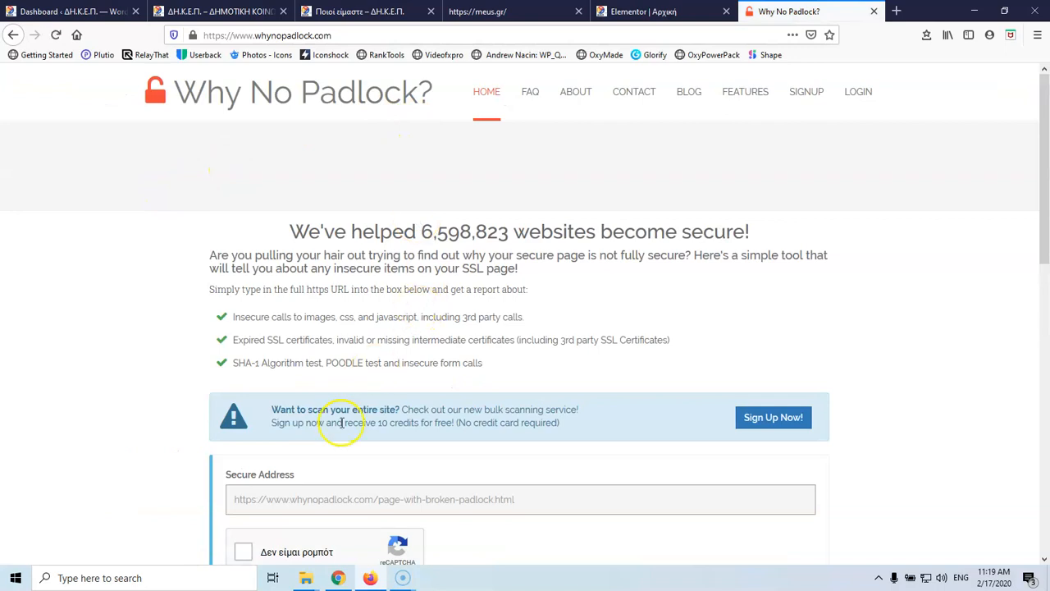
pyautogui.click(235, 9)
pyautogui.click(298, 35)
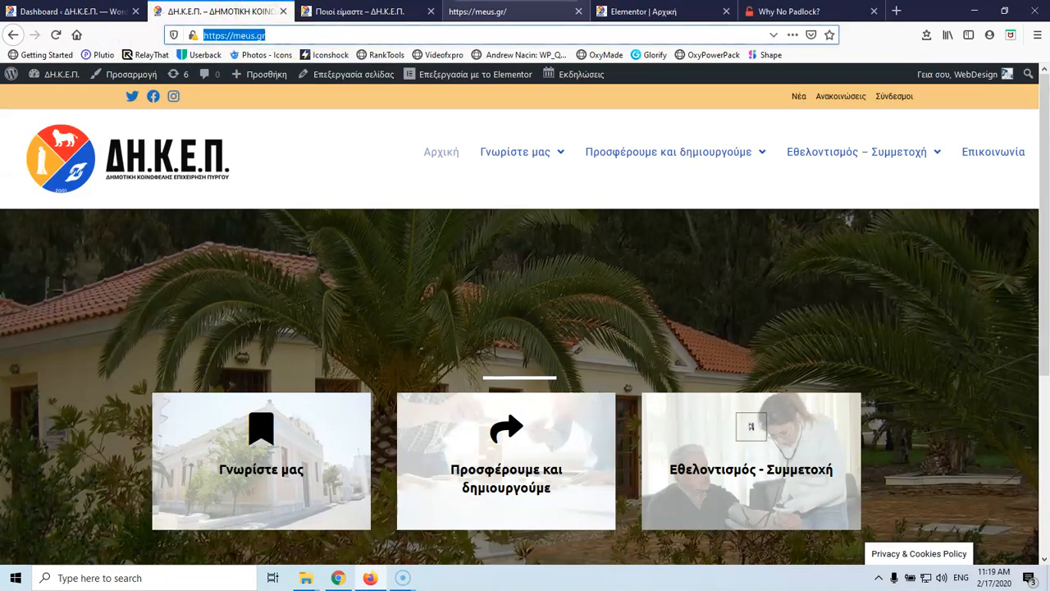
pyautogui.write('visetti.com/')
pyautogui.click(800, 10)
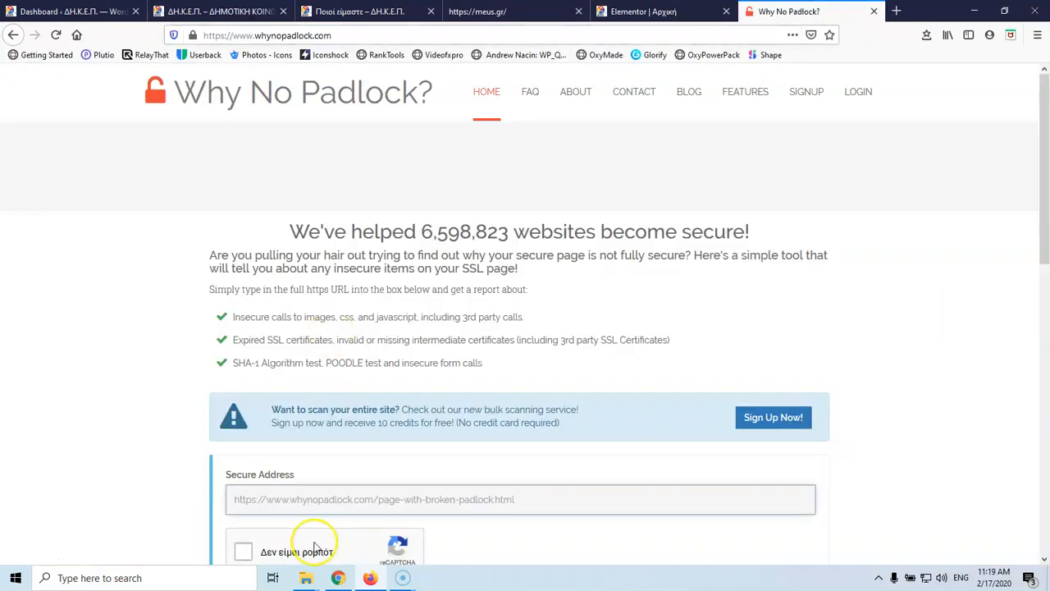
pyautogui.scroll(-4, 319, 476)
pyautogui.click(246, 351)
pyautogui.click(255, 416)
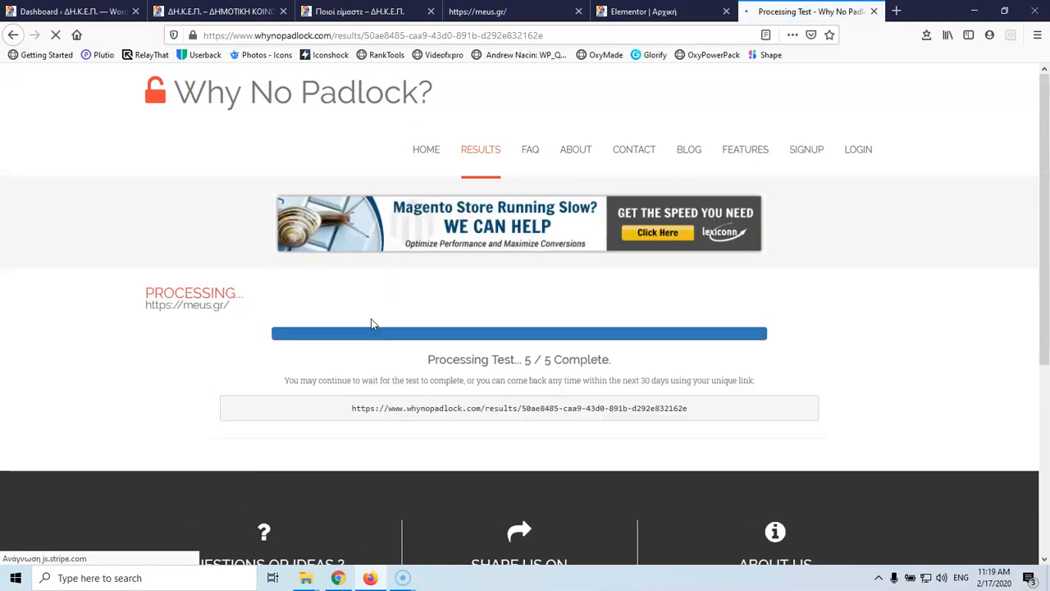
pyautogui.click(373, 319)
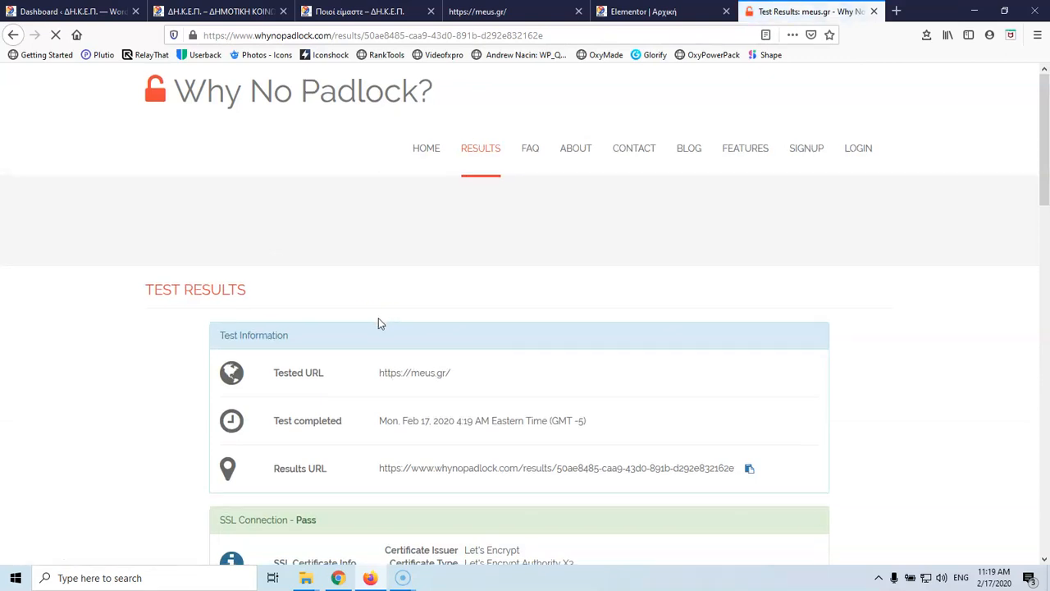
# - Review the test results for the site's SSL connection down to the Mixed Content section
pyautogui.scroll(-3, 380, 322)
pyautogui.scroll(-1, 379, 324)
pyautogui.scroll(-3, 389, 332)
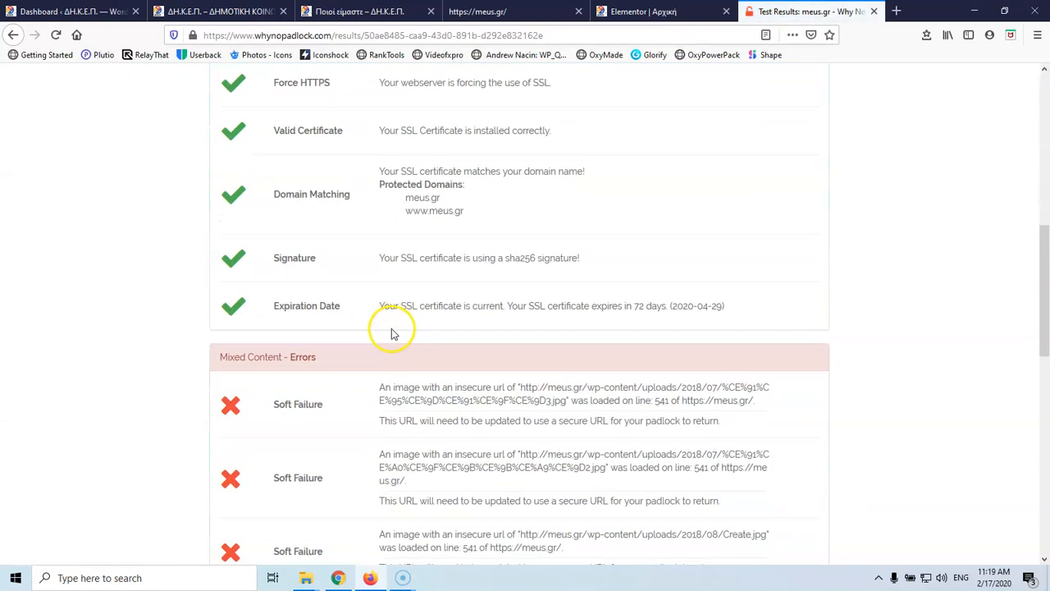
pyautogui.scroll(-3, 380, 283)
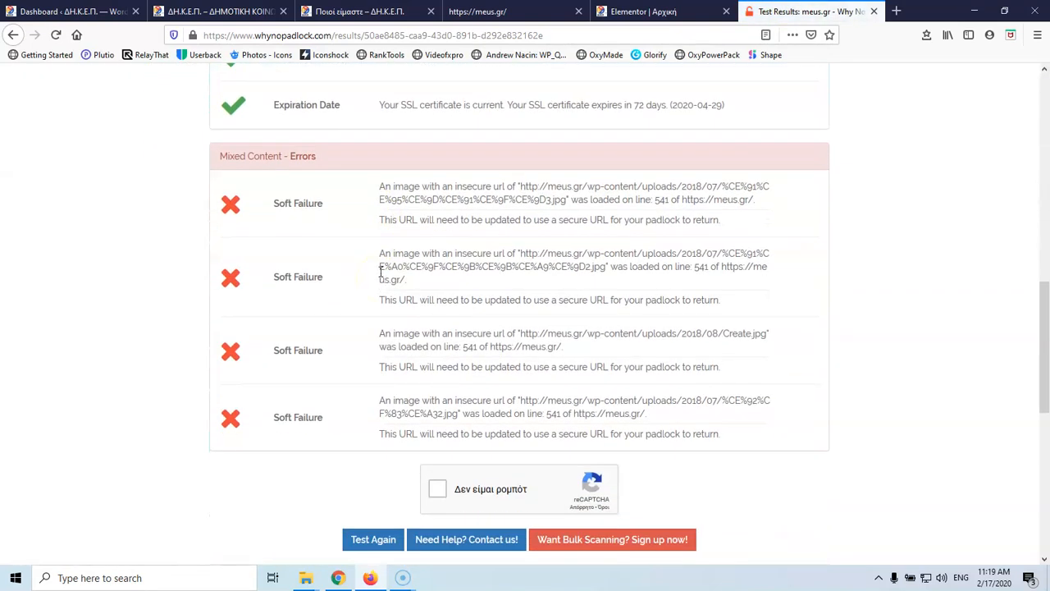
pyautogui.moveTo(383, 186); pyautogui.dragTo(422, 187)
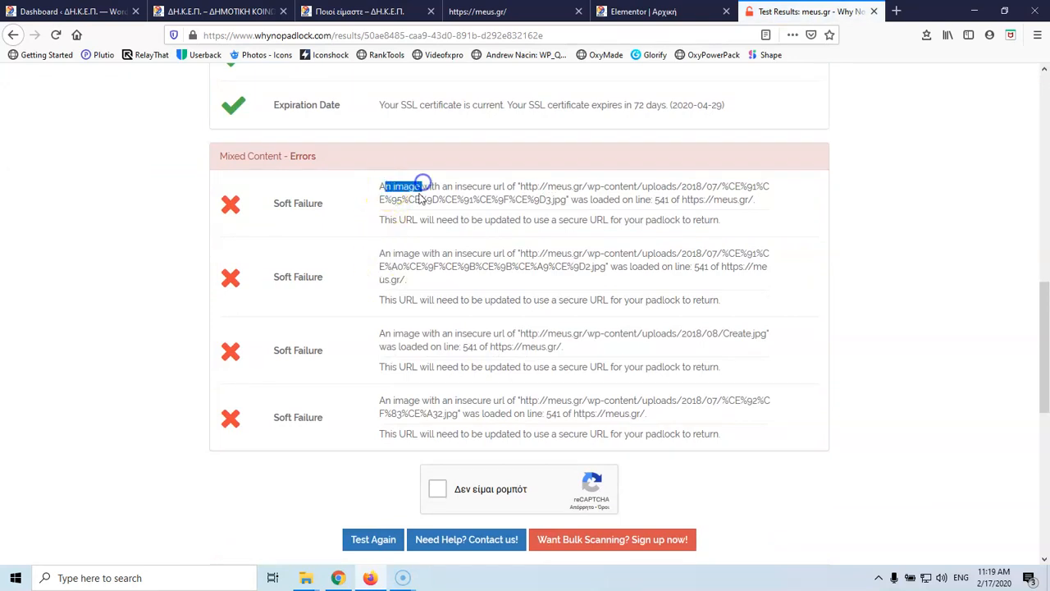
pyautogui.moveTo(386, 253); pyautogui.dragTo(423, 252)
pyautogui.moveTo(392, 334); pyautogui.dragTo(427, 335)
pyautogui.moveTo(393, 404); pyautogui.dragTo(430, 402)
pyautogui.moveTo(515, 187); pyautogui.dragTo(566, 185)
pyautogui.moveTo(518, 253); pyautogui.dragTo(579, 254)
pyautogui.moveTo(519, 333); pyautogui.dragTo(574, 334)
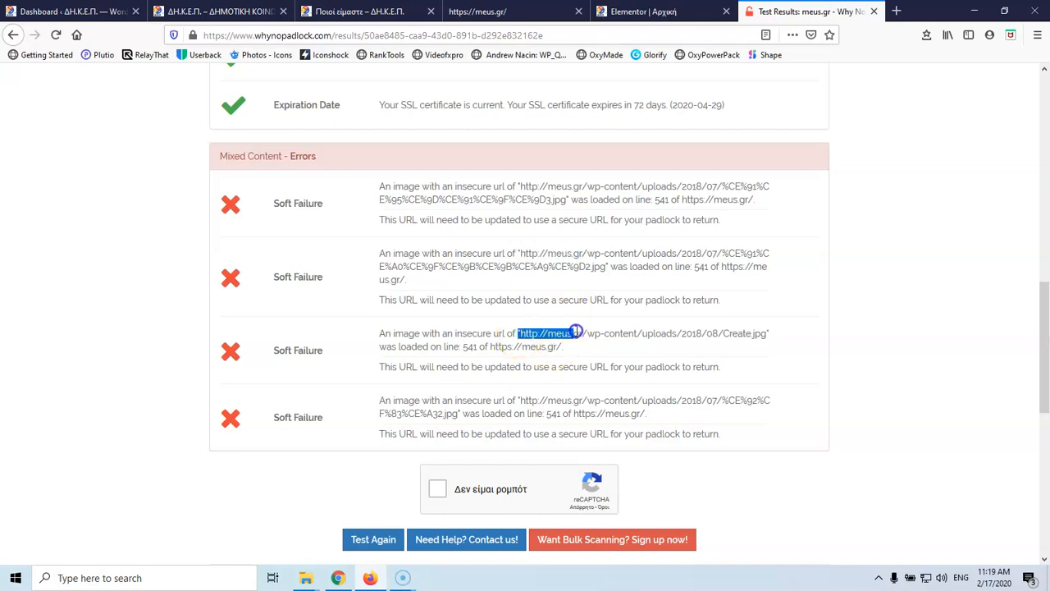
pyautogui.click(523, 400)
pyautogui.moveTo(524, 400); pyautogui.dragTo(572, 400)
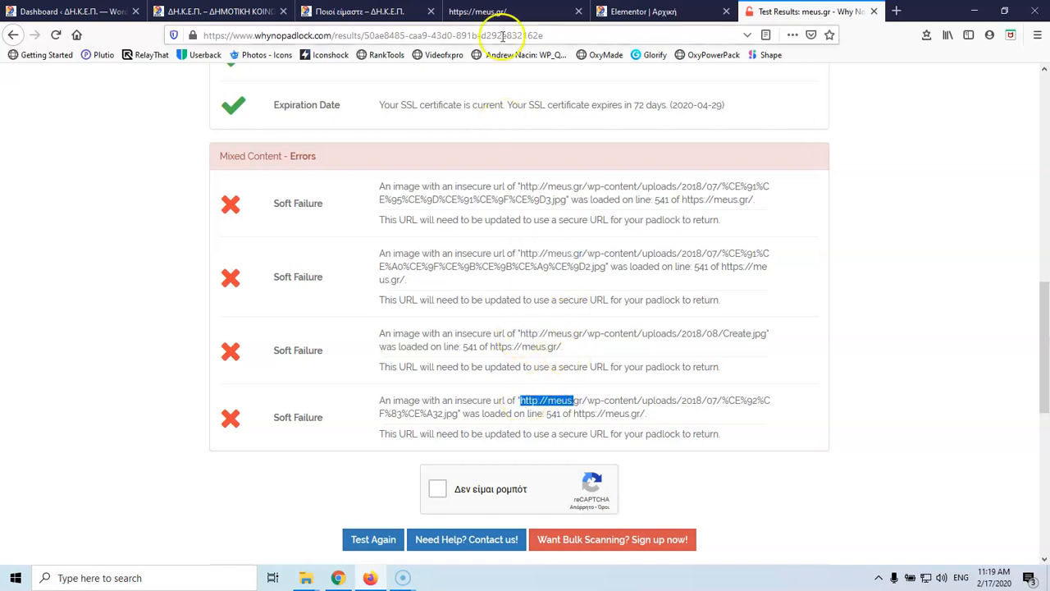
# - Return to the meus.gr home page, look over its background and box images, and view the page source
pyautogui.click(236, 10)
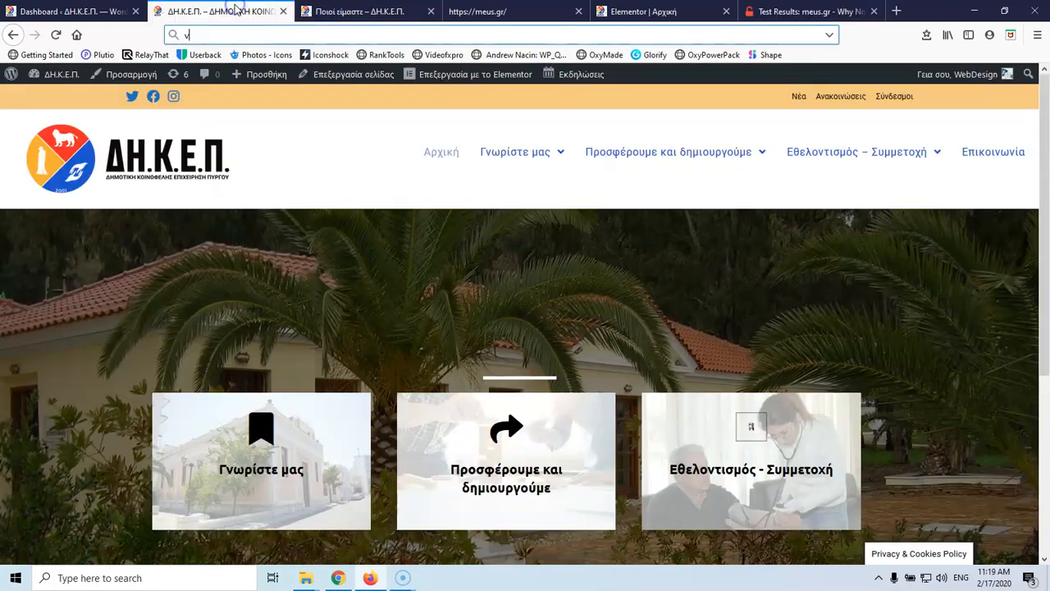
pyautogui.scroll(-3, 353, 120)
pyautogui.scroll(-2, 355, 120)
pyautogui.scroll(3, 351, 117)
pyautogui.scroll(-3, 351, 118)
pyautogui.scroll(3, 351, 123)
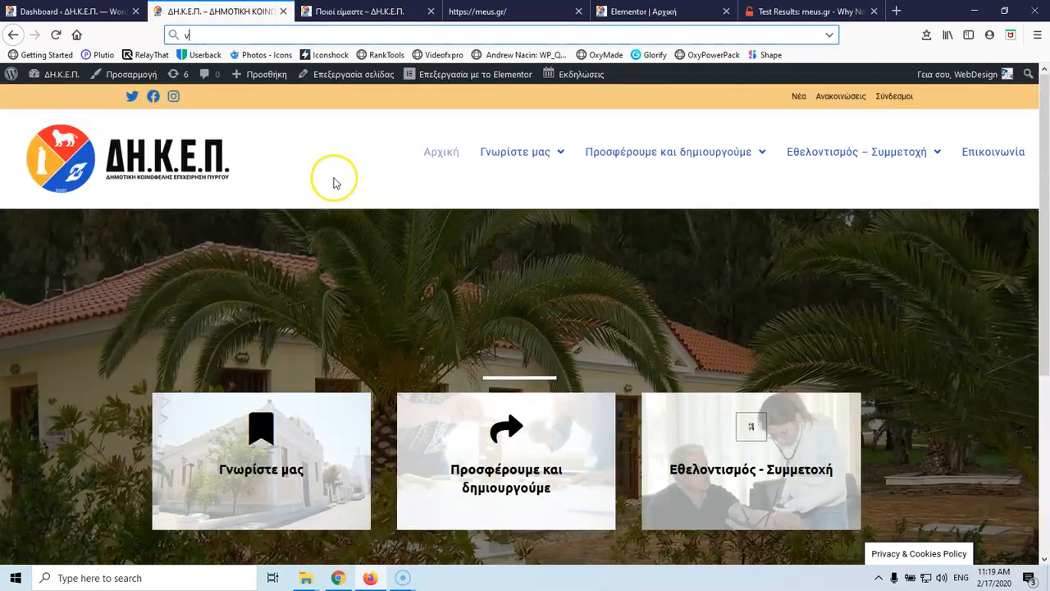
pyautogui.scroll(-2, 334, 180)
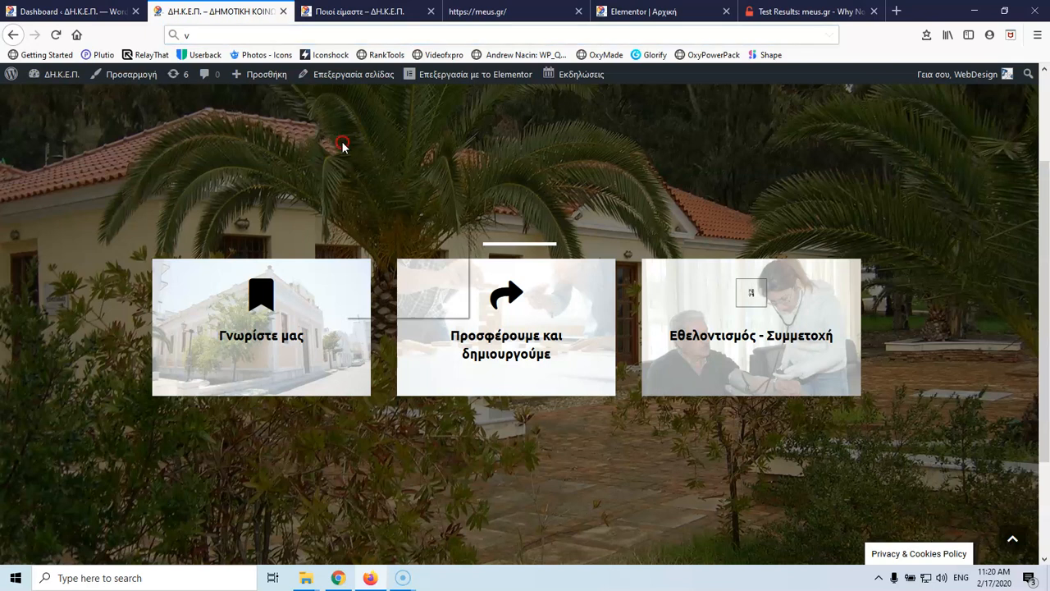
pyautogui.rightClick(344, 146)
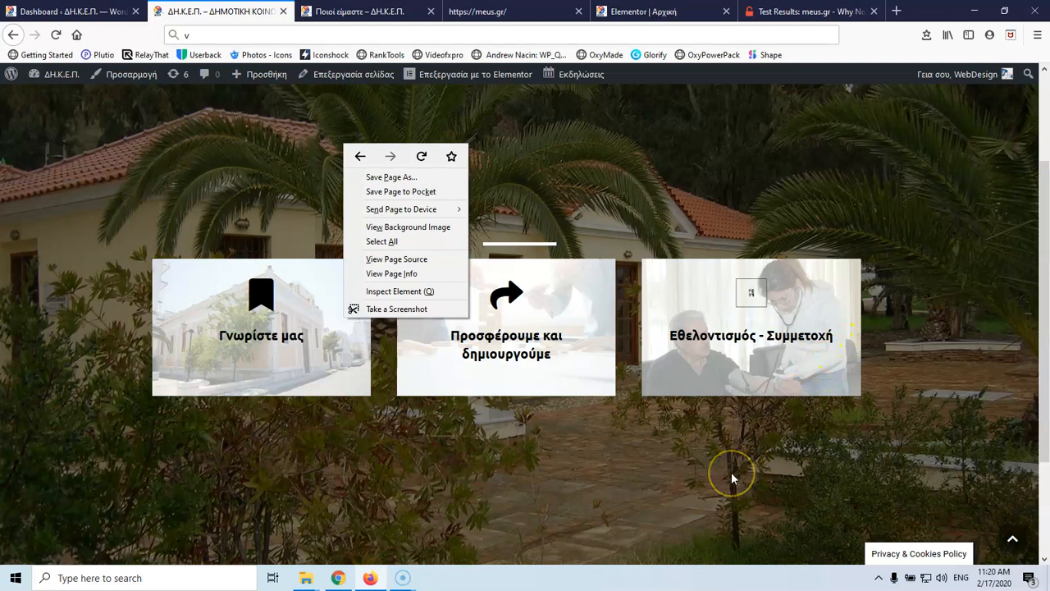
pyautogui.rightClick(691, 484)
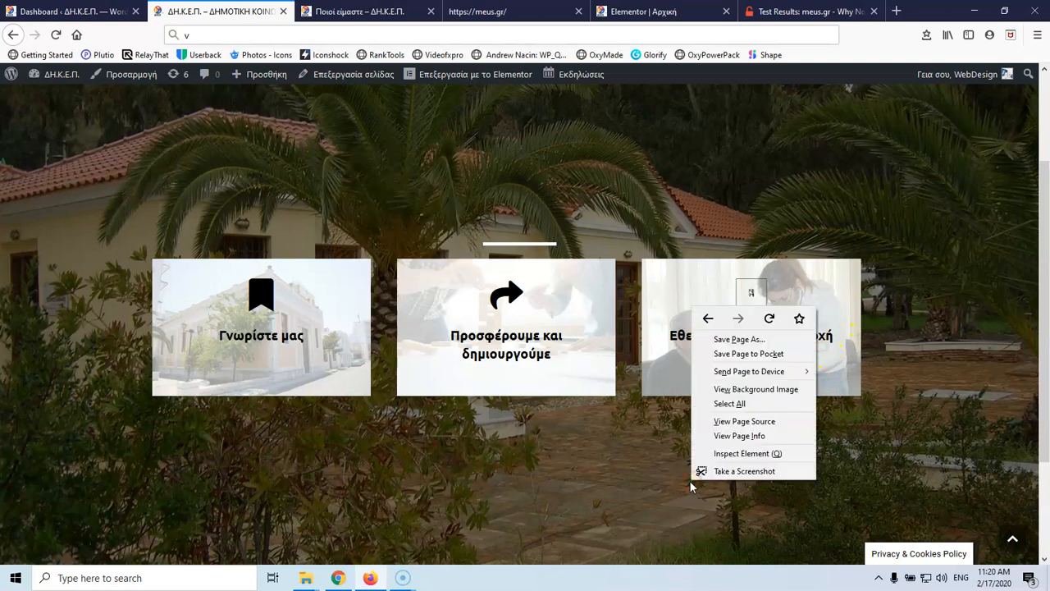
pyautogui.click(767, 421)
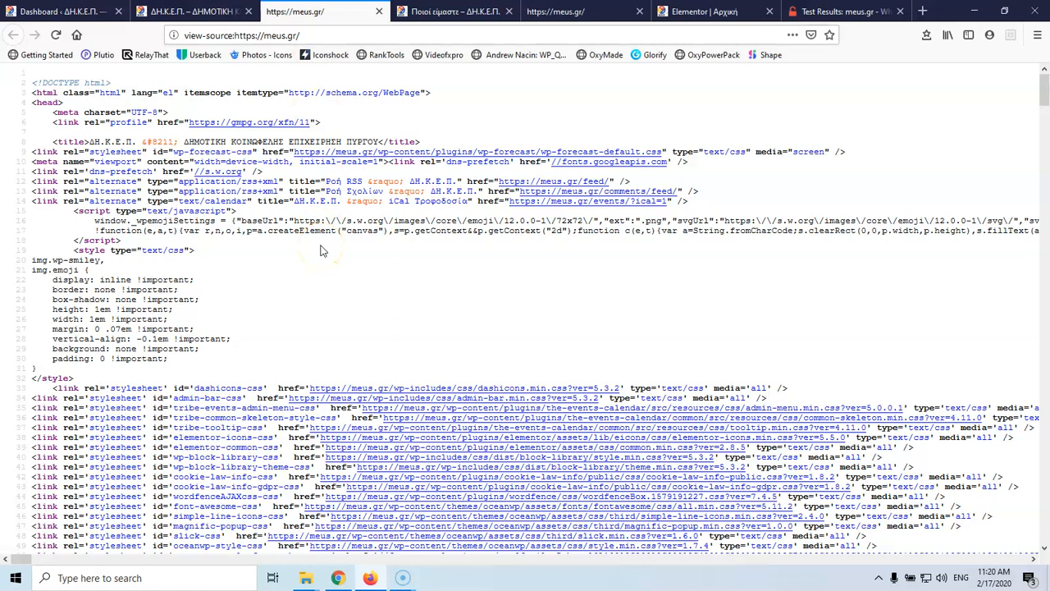
pyautogui.hotkey('ctrl', 'f')
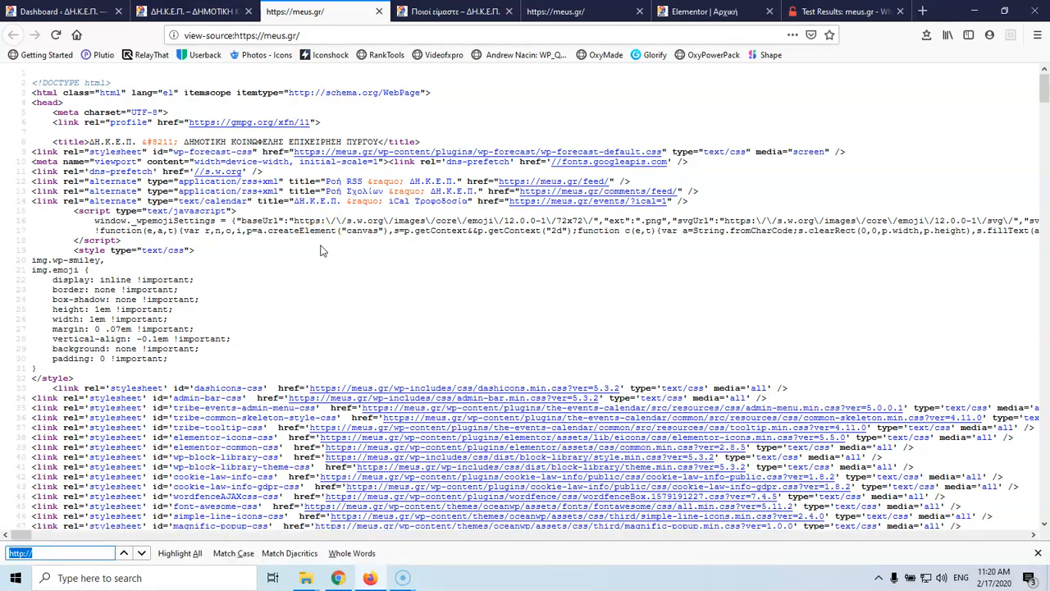
pyautogui.write('htt')
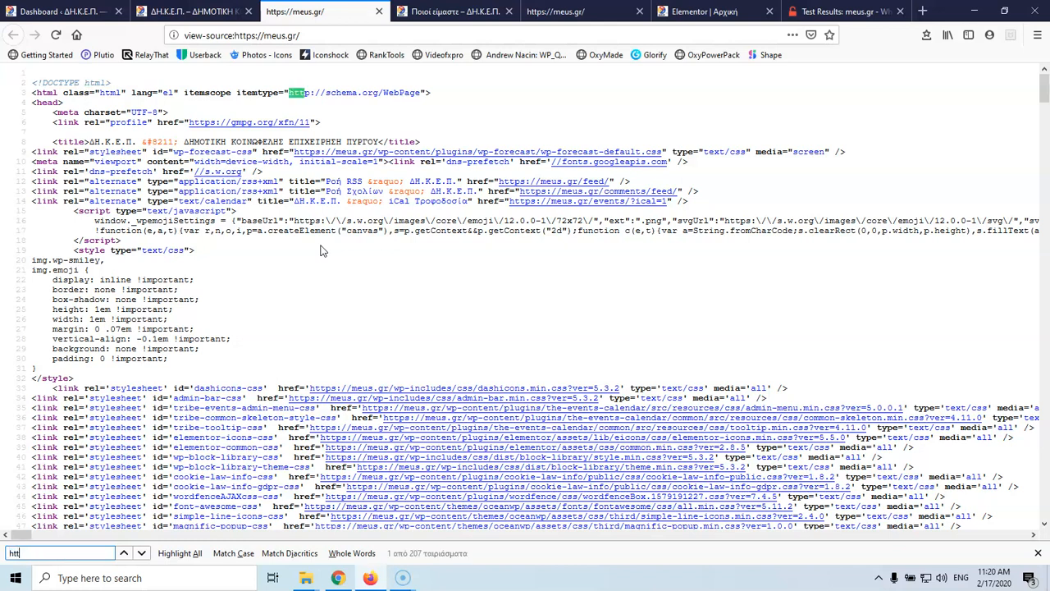
pyautogui.write('p://')
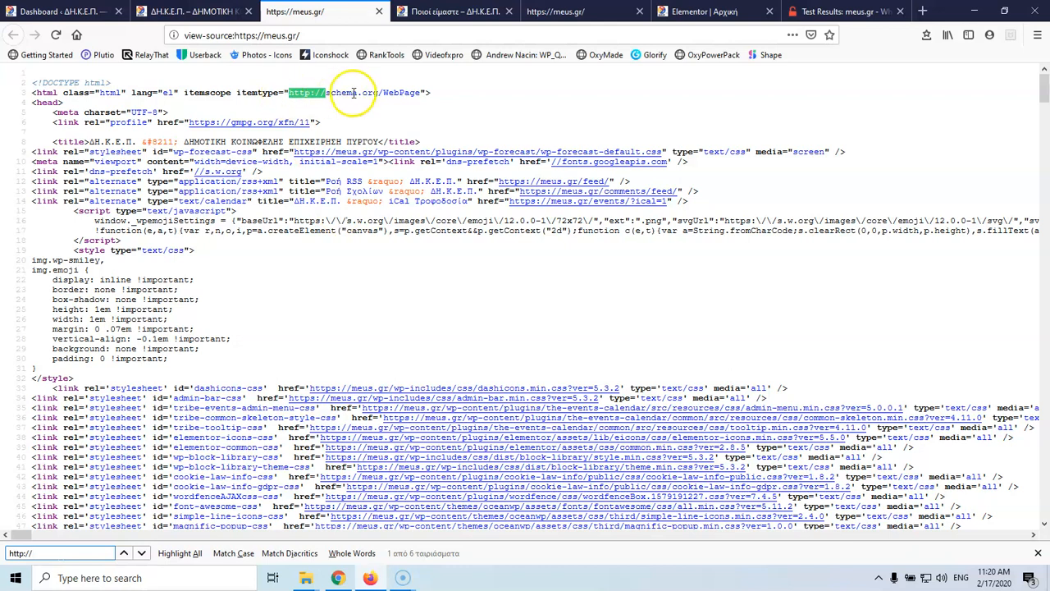
pyautogui.click(141, 556)
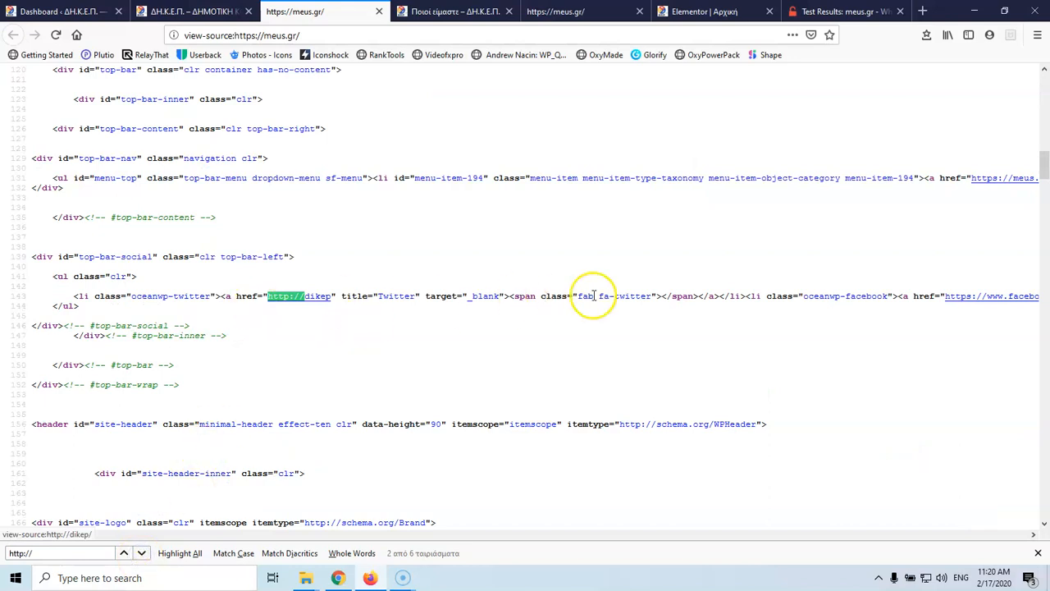
pyautogui.click(141, 555)
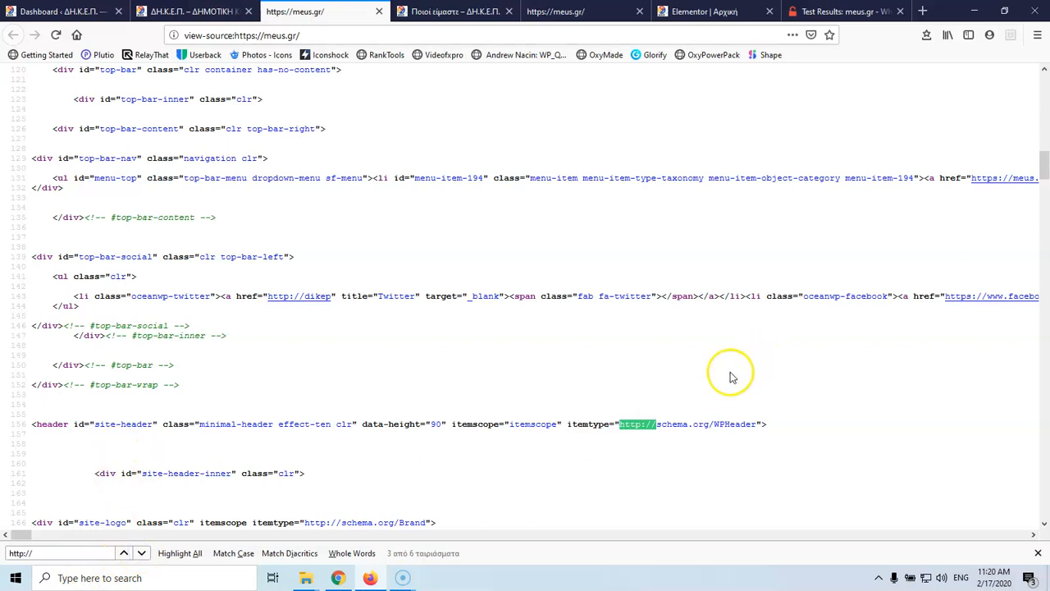
pyautogui.click(141, 555)
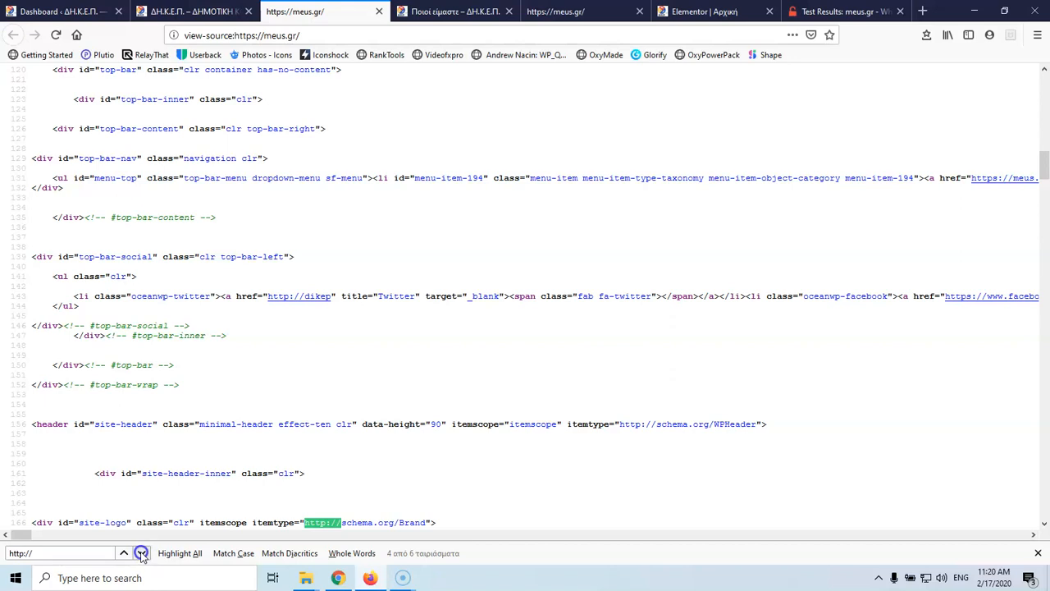
pyautogui.click(141, 555)
pyautogui.click(141, 555)
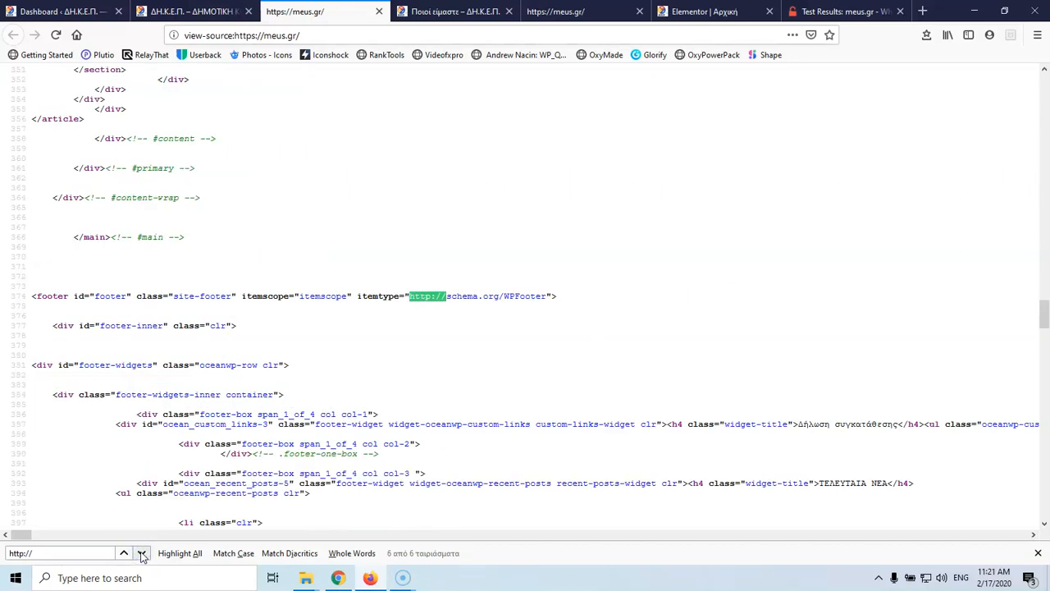
pyautogui.click(141, 554)
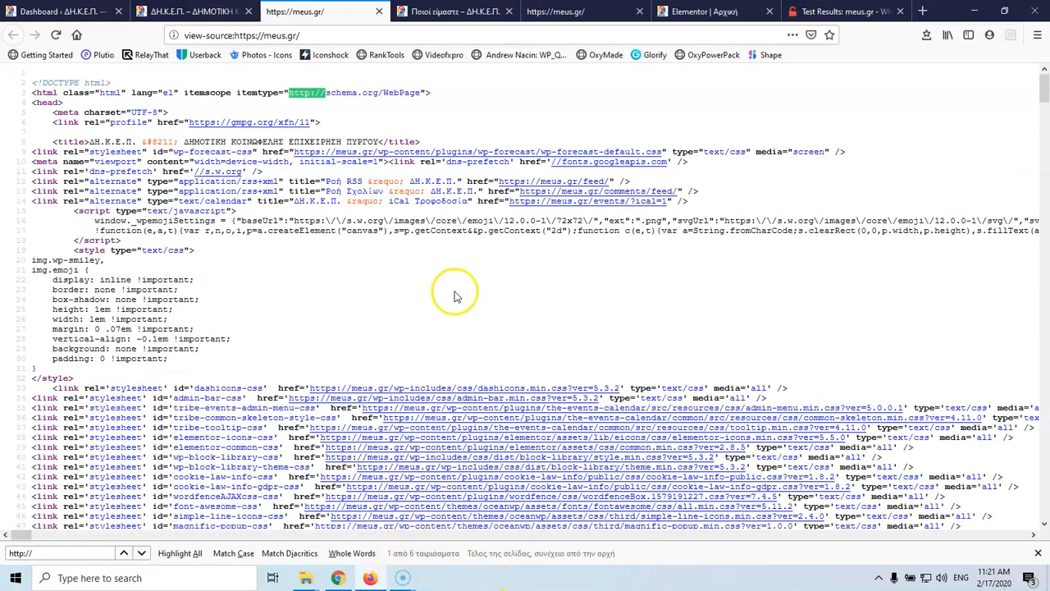
pyautogui.click(380, 11)
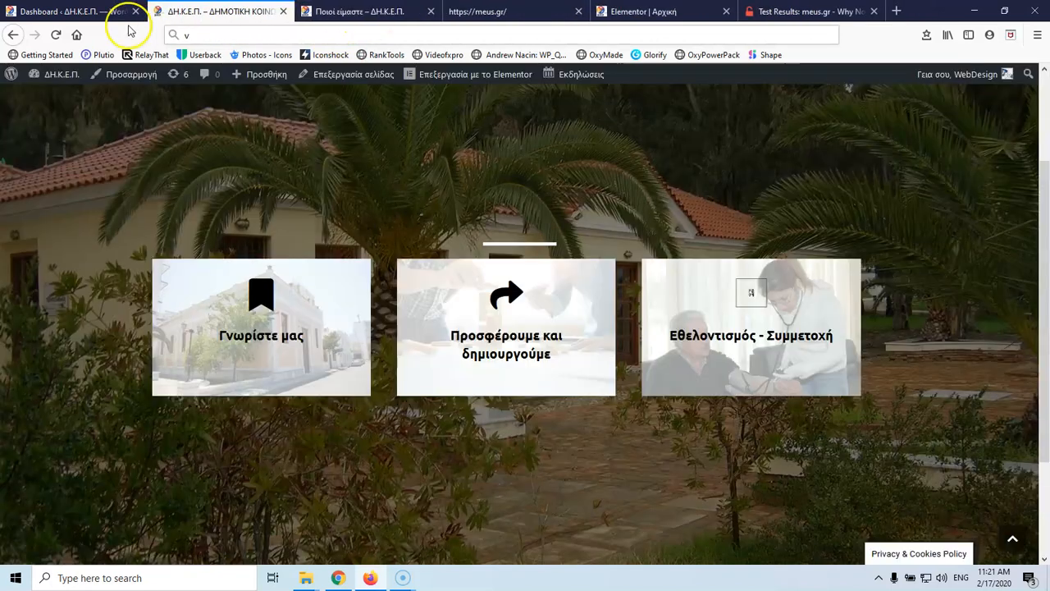
# - Inspect the home page's elements and pick the background overlay of the "Γνωρίστε μας" box
pyautogui.click(276, 180)
pyautogui.rightClick(277, 182)
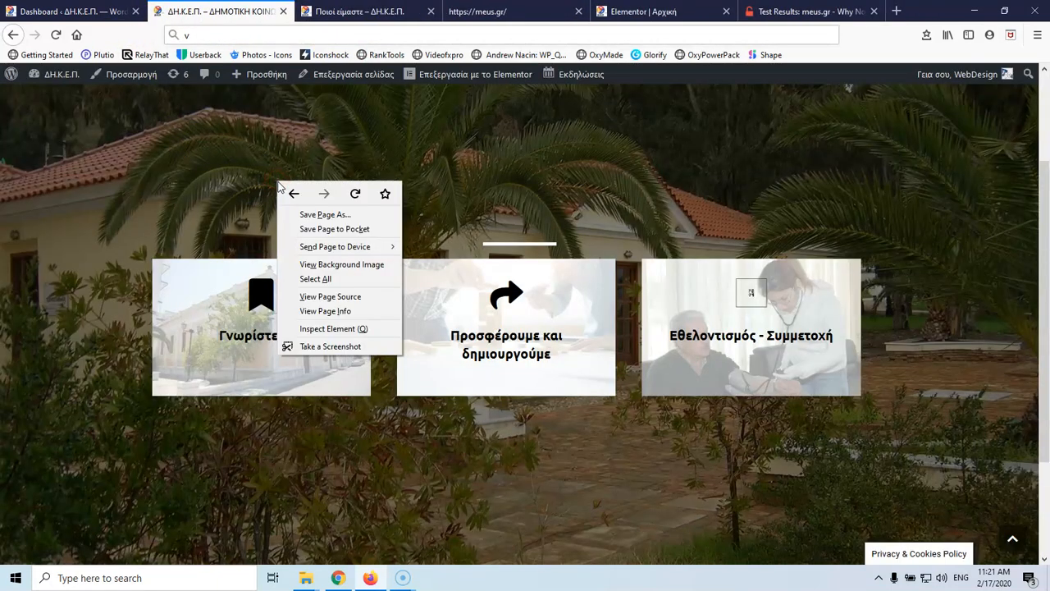
pyautogui.click(351, 330)
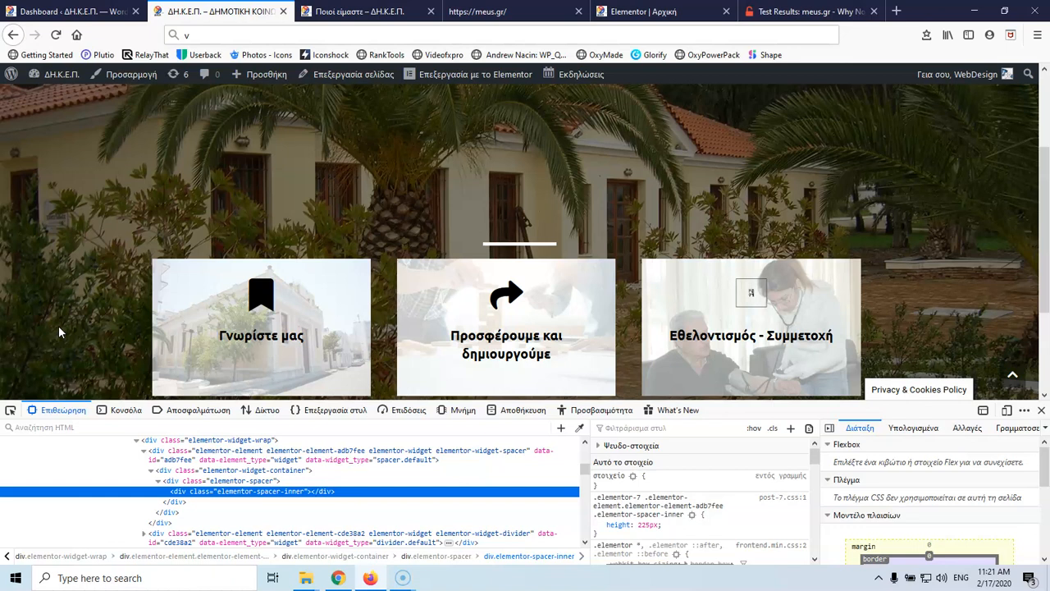
pyautogui.scroll(-2, 57, 295)
pyautogui.click(13, 405)
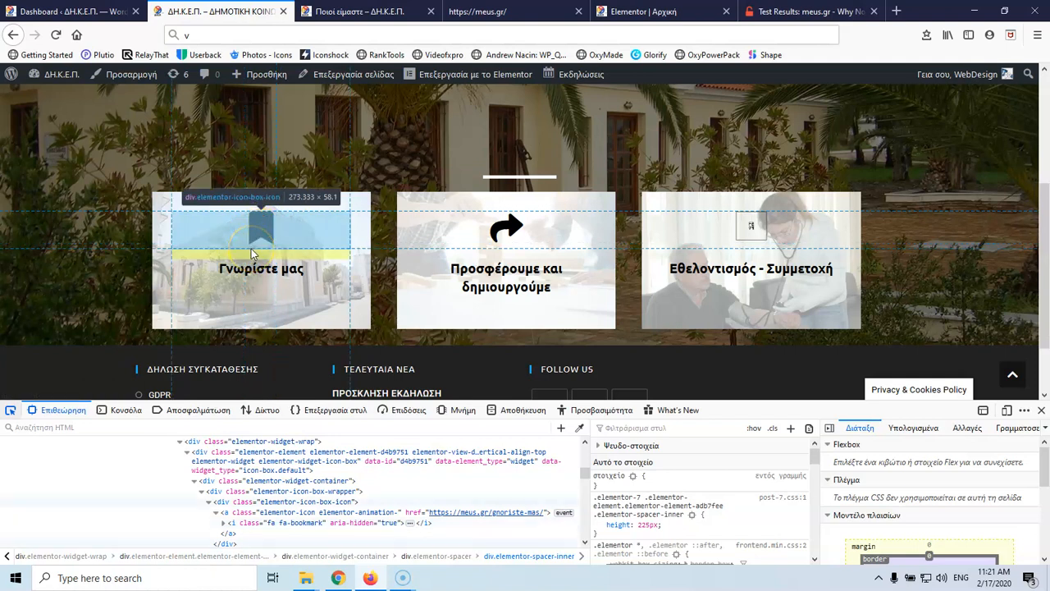
pyautogui.click(249, 263)
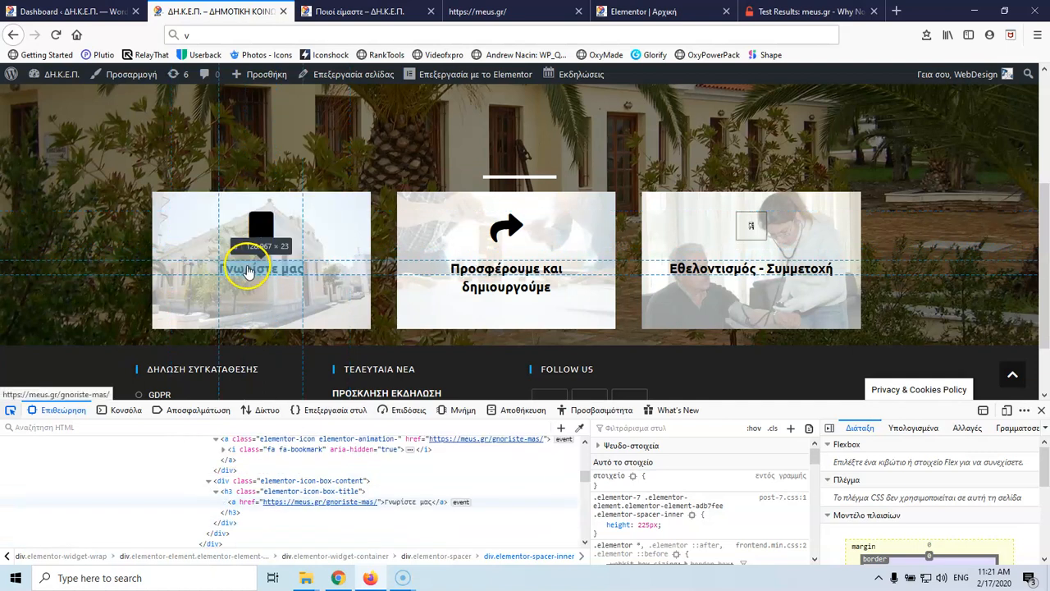
pyautogui.click(168, 216)
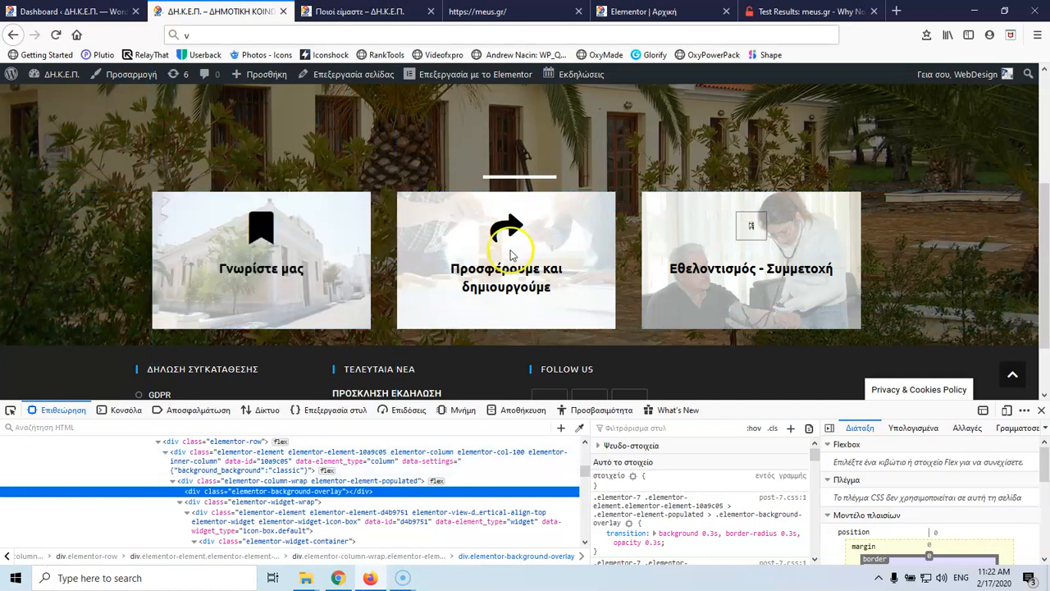
# - Inspect the populated column wrapper of the "Γνωρίστε μας" box and check the URL in its background-image rule
pyautogui.click(190, 482)
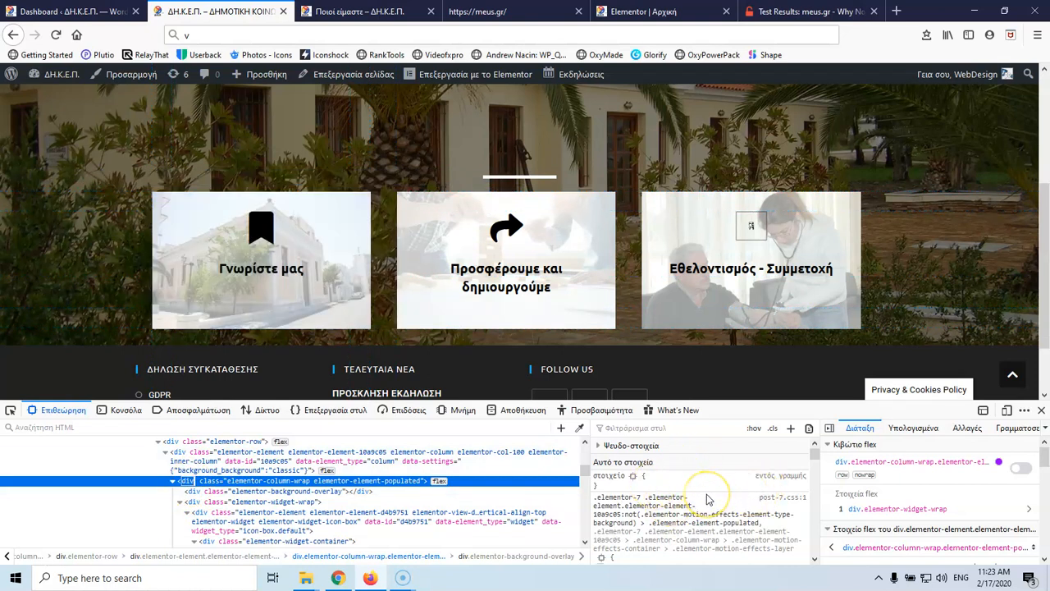
pyautogui.scroll(-2, 707, 498)
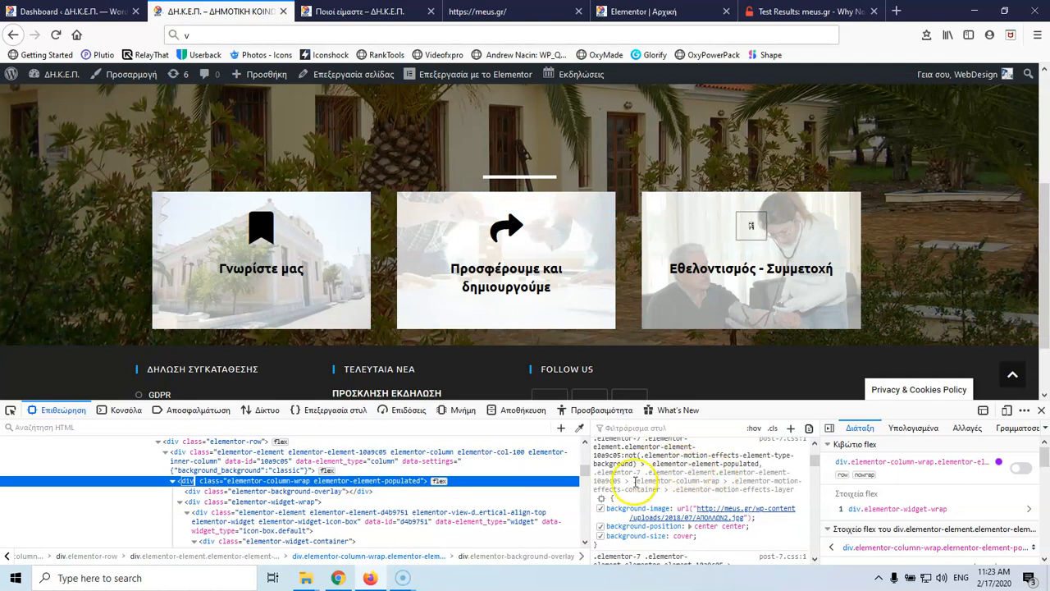
pyautogui.moveTo(712, 514)
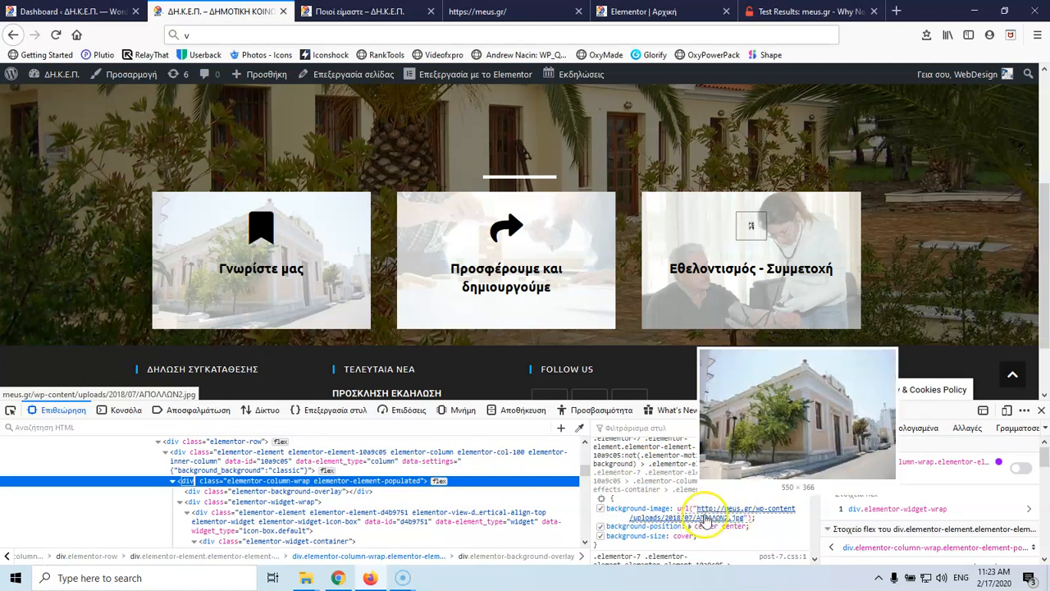
# - Pick the "Προσφέρουμε και δημιουργούμε" box on the page and examine the background-image URL of its column wrapper
pyautogui.click(10, 410)
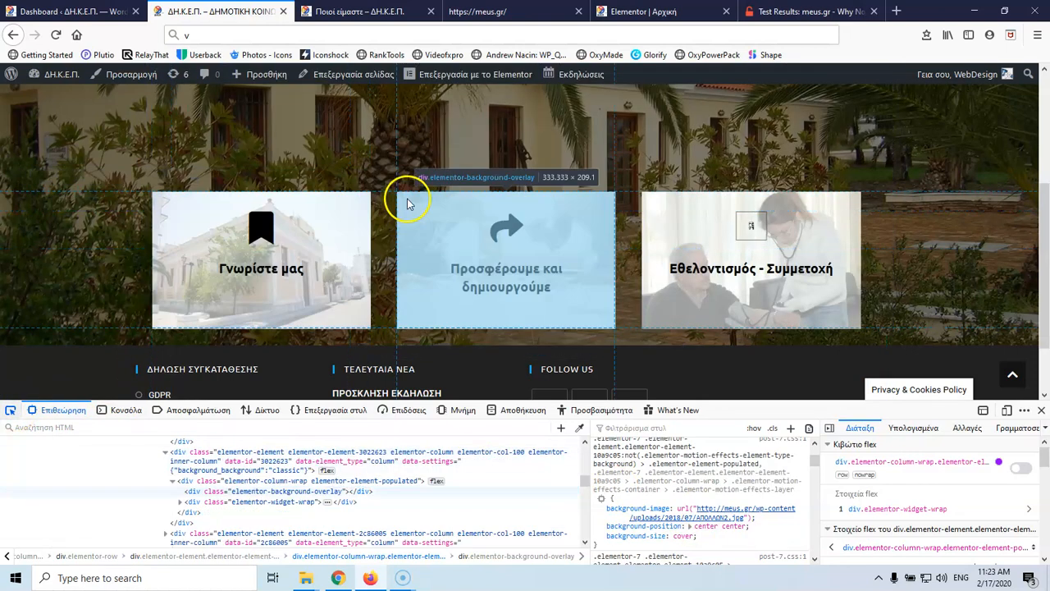
pyautogui.click(408, 199)
pyautogui.click(191, 482)
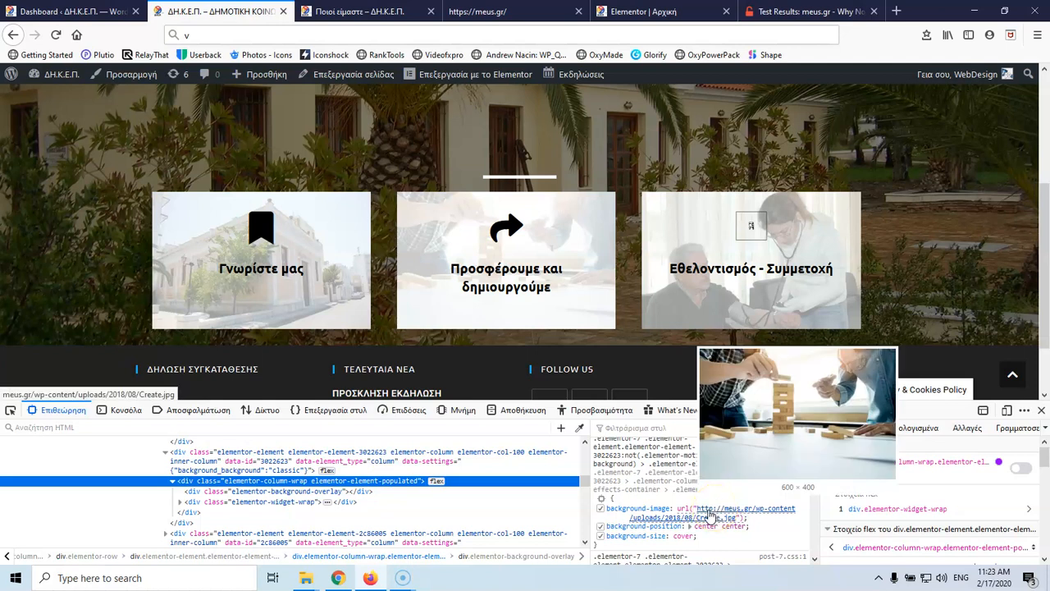
# - Inspect the "Εθελοντισμός - Συμμετοχή" box and examine the background-image URL of its column wrapper
pyautogui.click(10, 409)
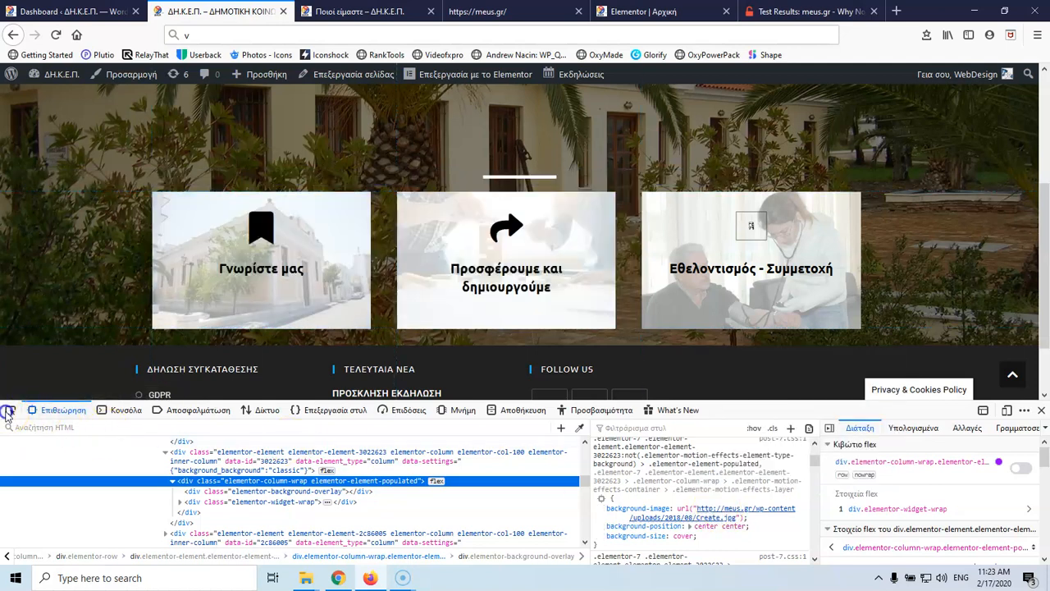
pyautogui.click(648, 216)
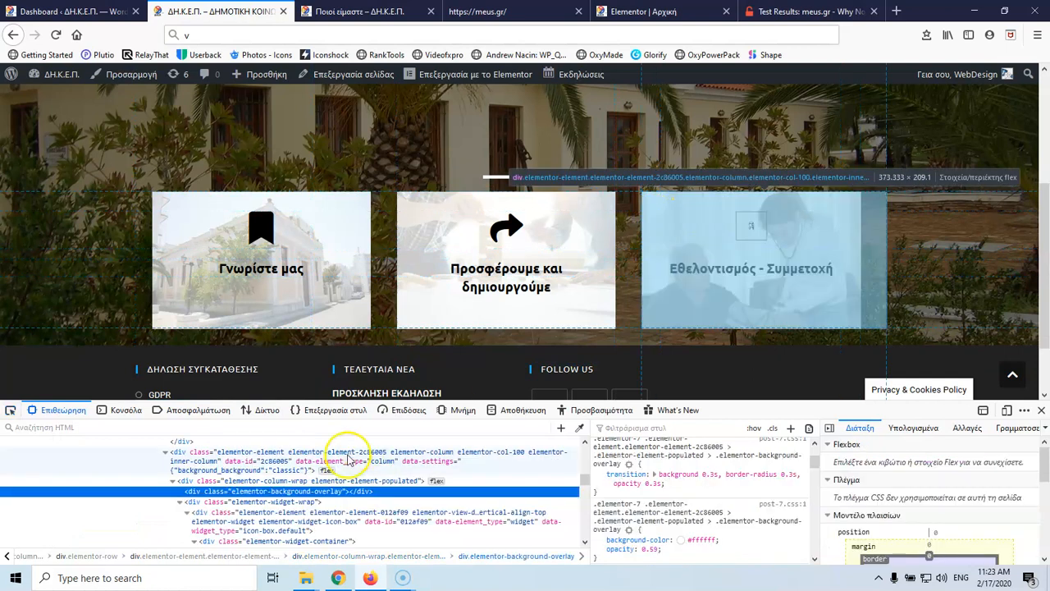
pyautogui.click(197, 481)
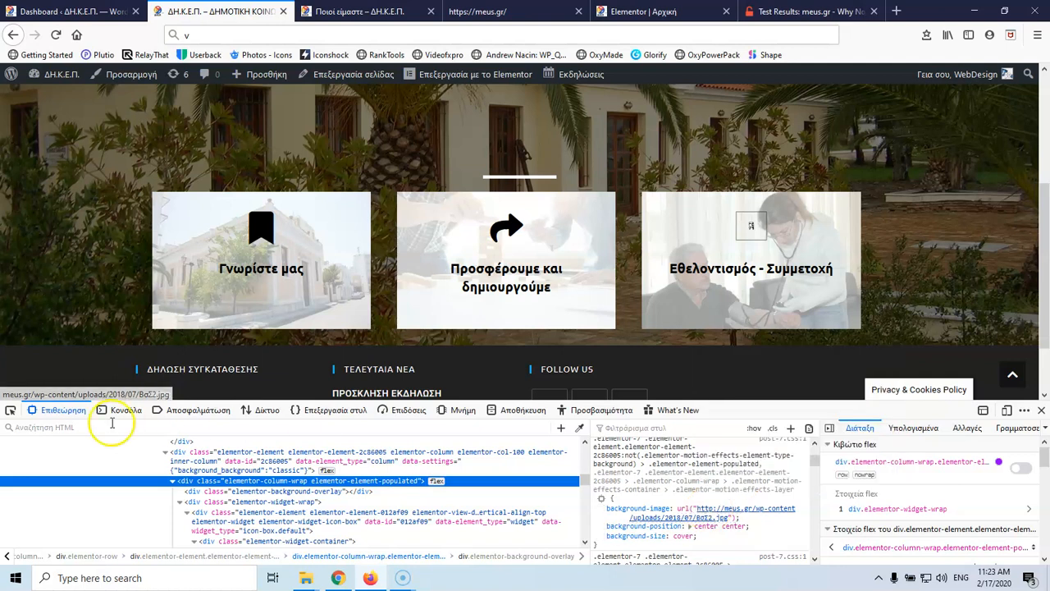
# - Pick the large palm-tree background of the home page and examine the background-image URL of its parent section
pyautogui.scroll(5, 316, 259)
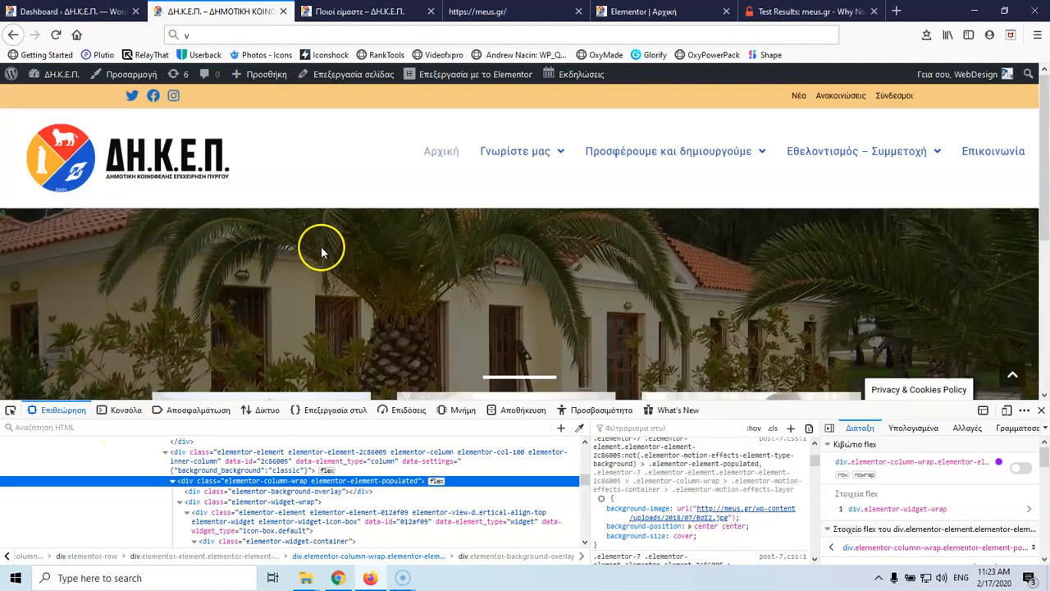
pyautogui.moveTo(492, 177)
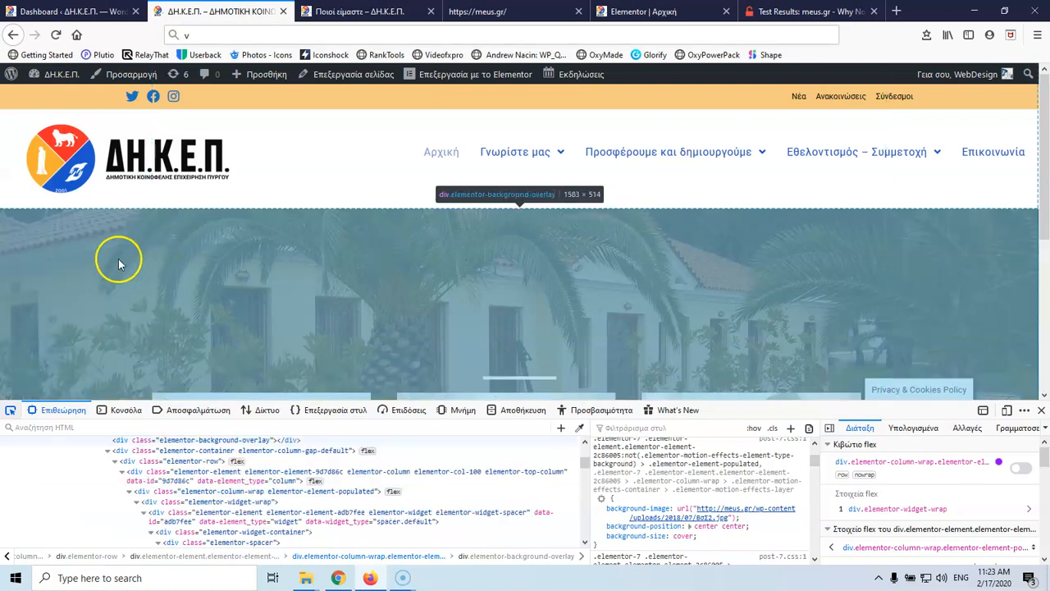
pyautogui.click(119, 263)
pyautogui.scroll(3, 159, 508)
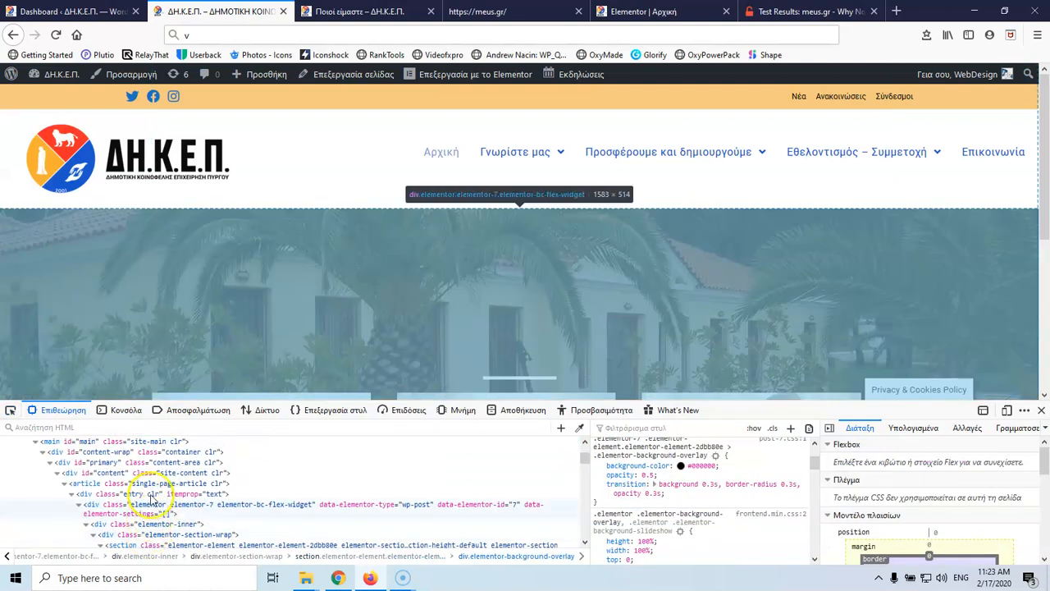
pyautogui.scroll(-2, 152, 494)
pyautogui.click(109, 492)
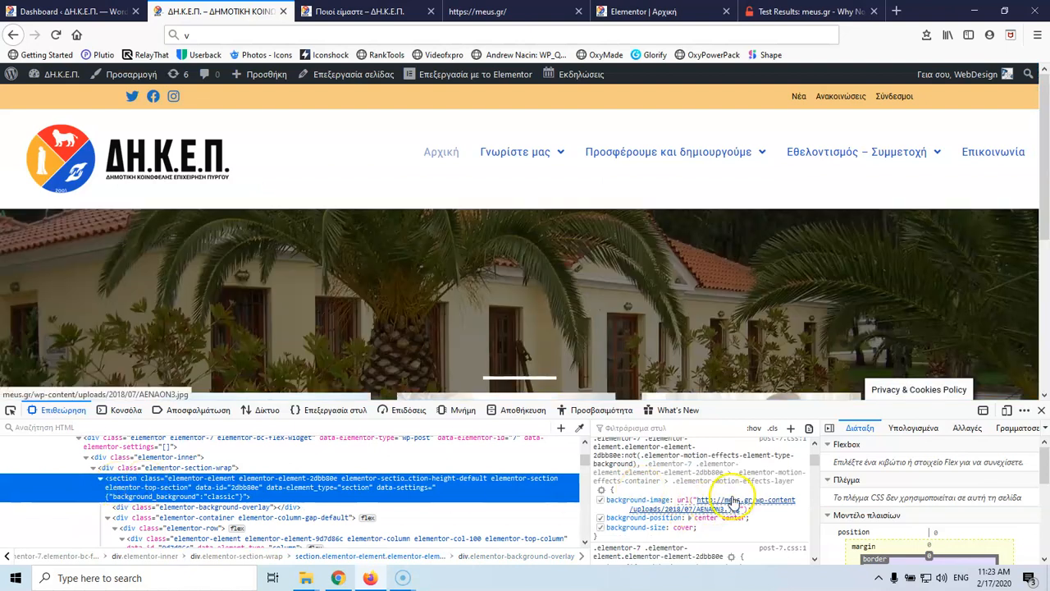
pyautogui.moveTo(739, 502)
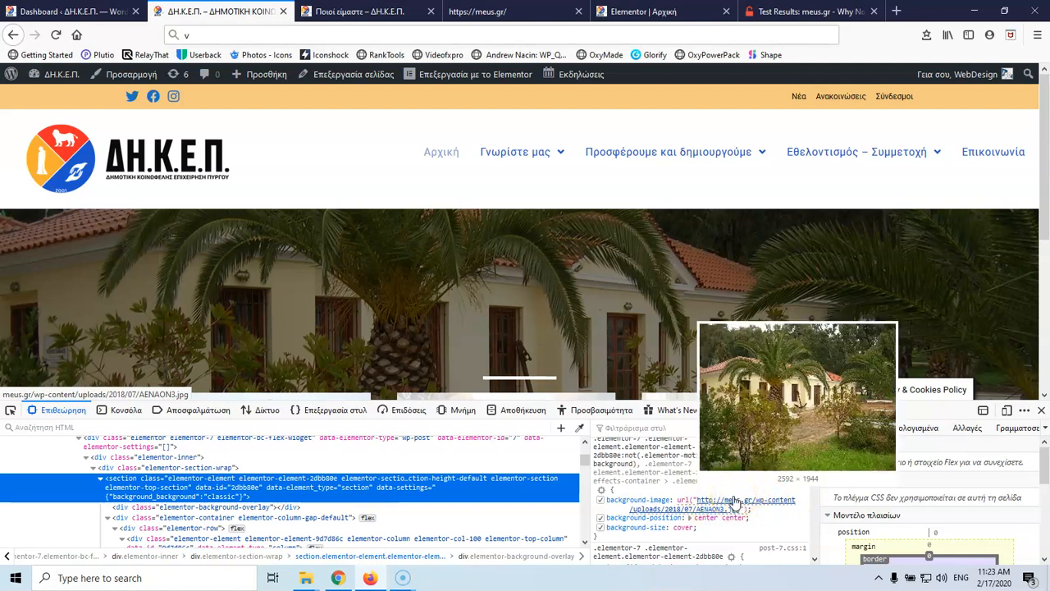
pyautogui.scroll(3, 629, 506)
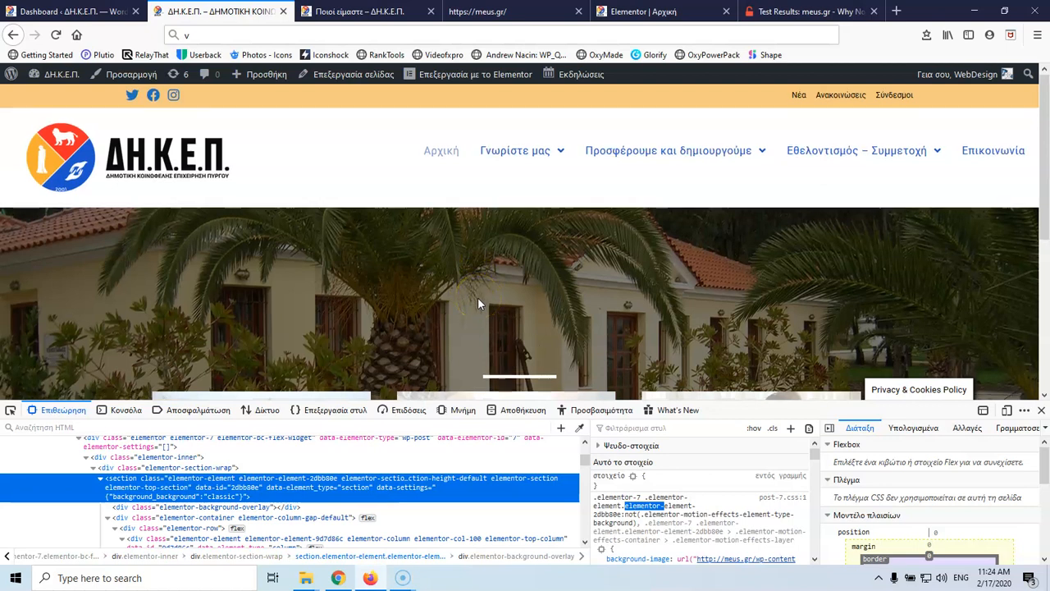
# - Switch to the Elementor editor of the home page and reload it
pyautogui.scroll(-1, 479, 283)
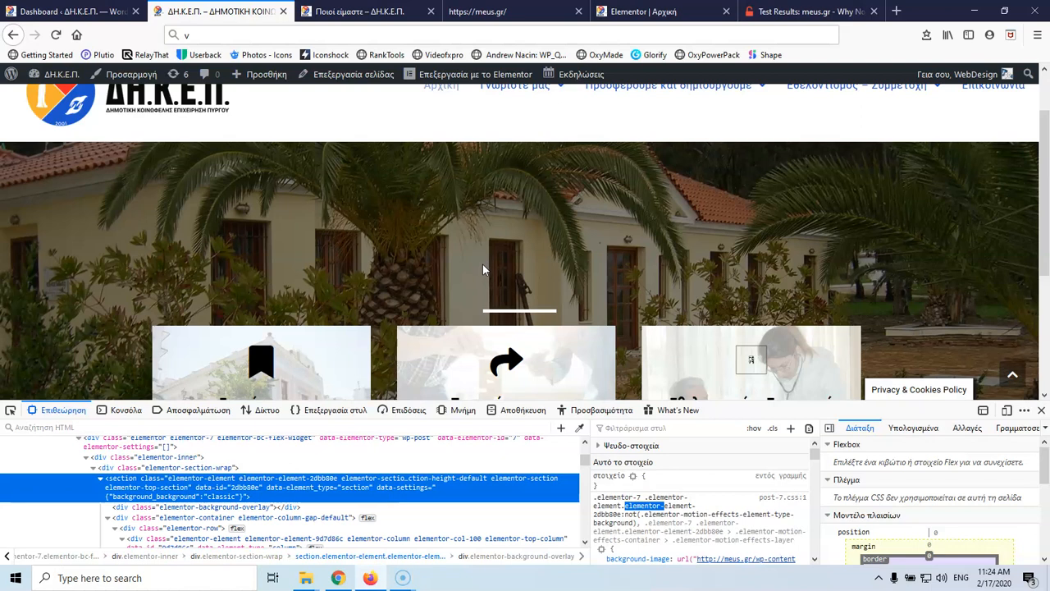
pyautogui.scroll(-1, 482, 264)
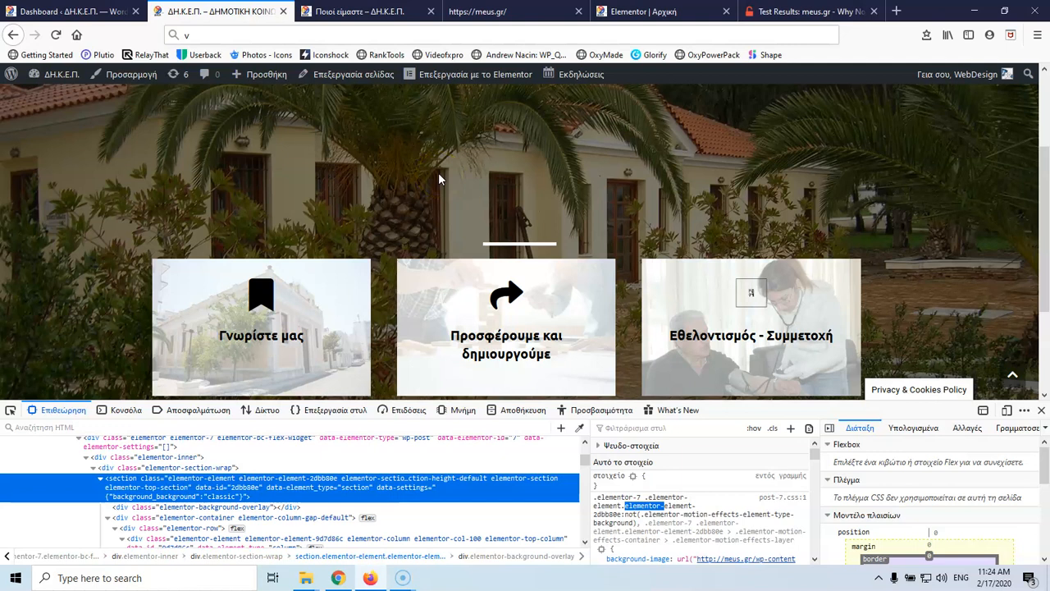
pyautogui.scroll(1, 438, 176)
pyautogui.click(482, 11)
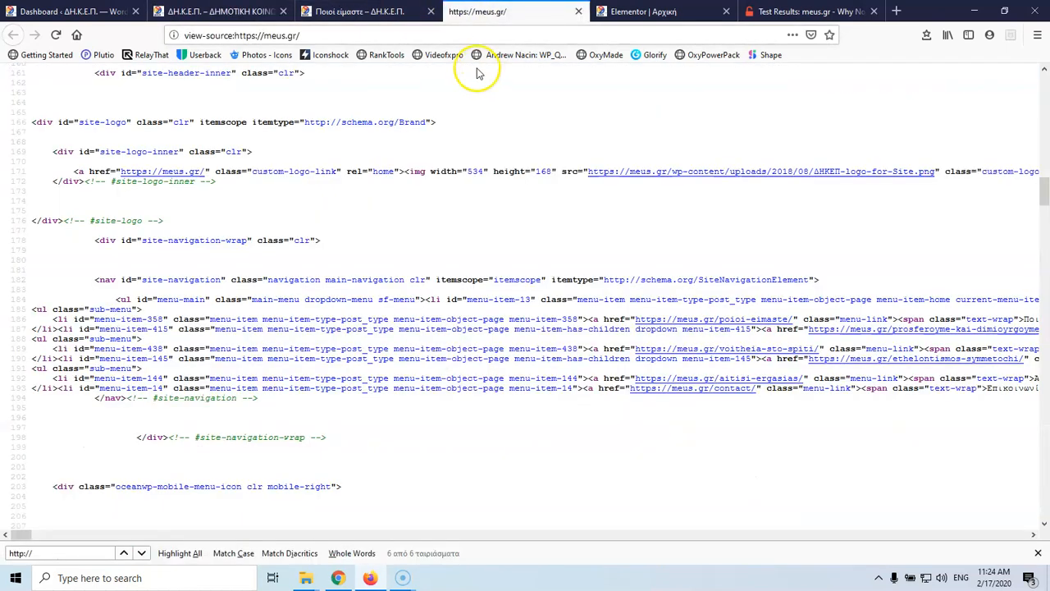
pyautogui.click(380, 12)
pyautogui.click(646, 12)
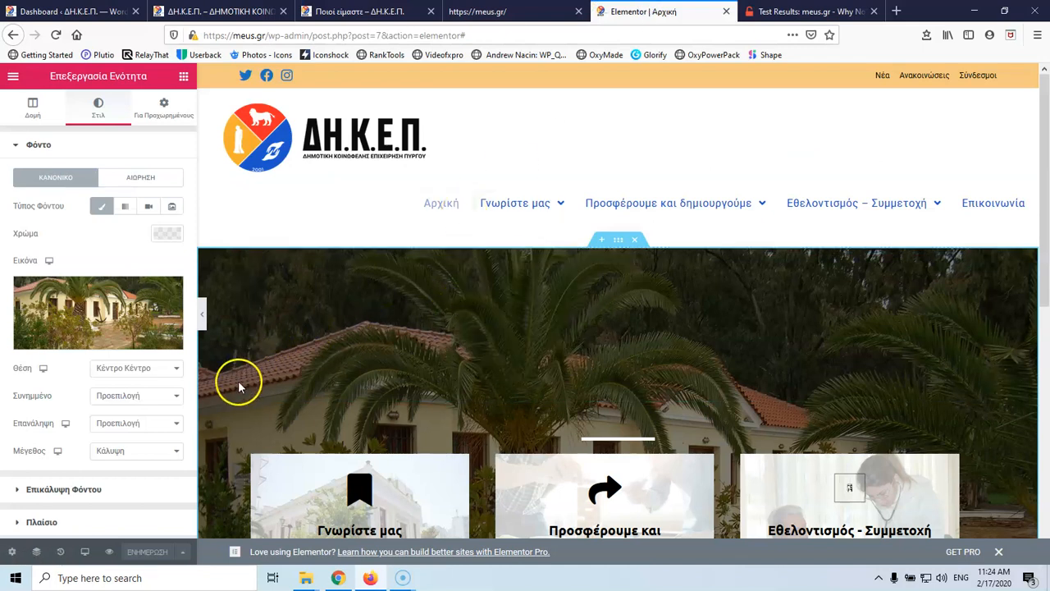
pyautogui.click(59, 35)
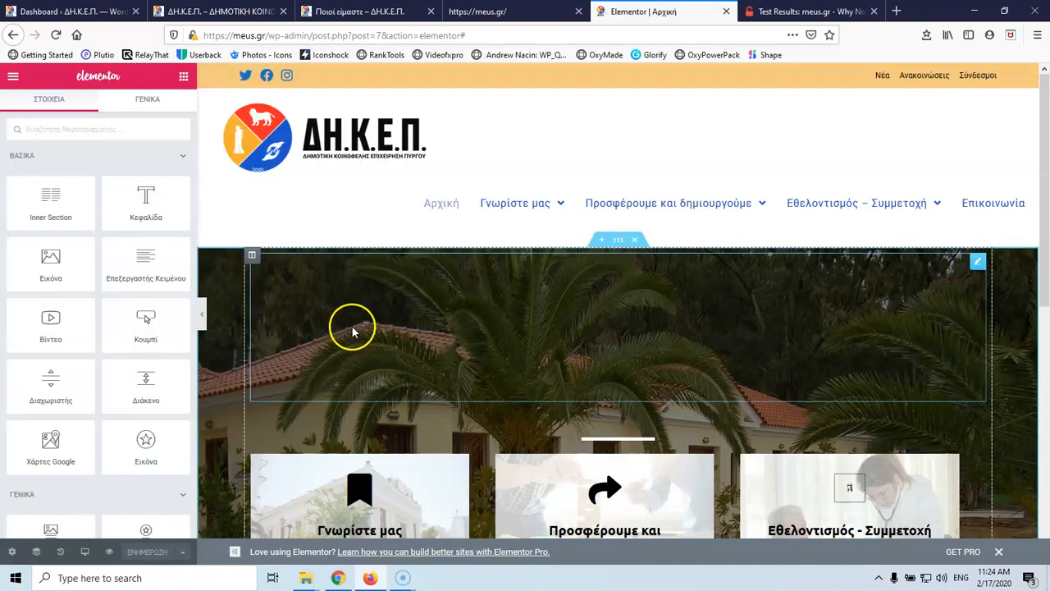
pyautogui.scroll(-4, 361, 279)
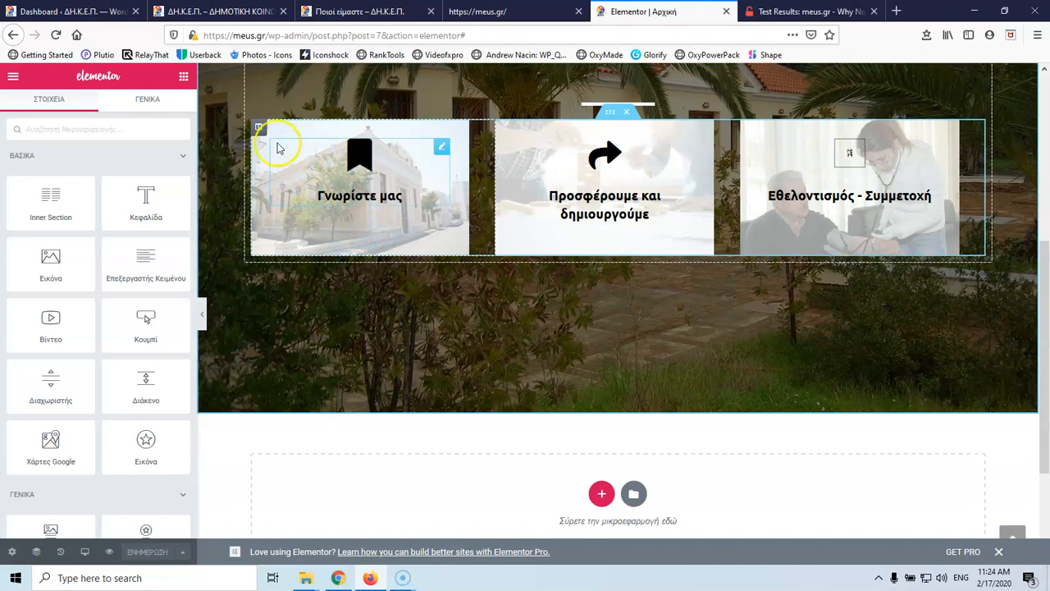
pyautogui.click(361, 11)
pyautogui.click(217, 11)
pyautogui.click(98, 12)
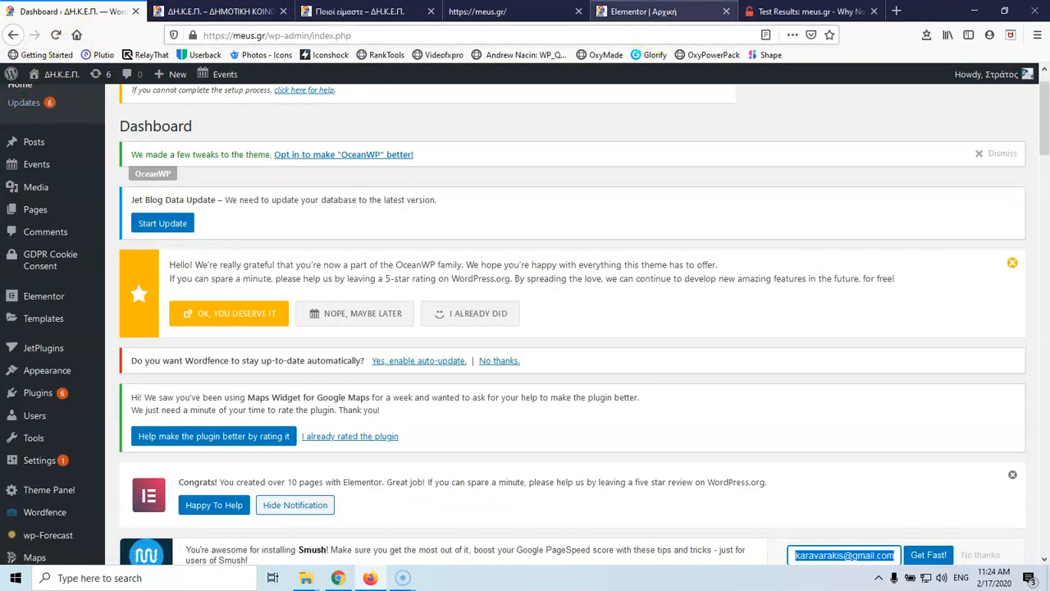
pyautogui.click(655, 11)
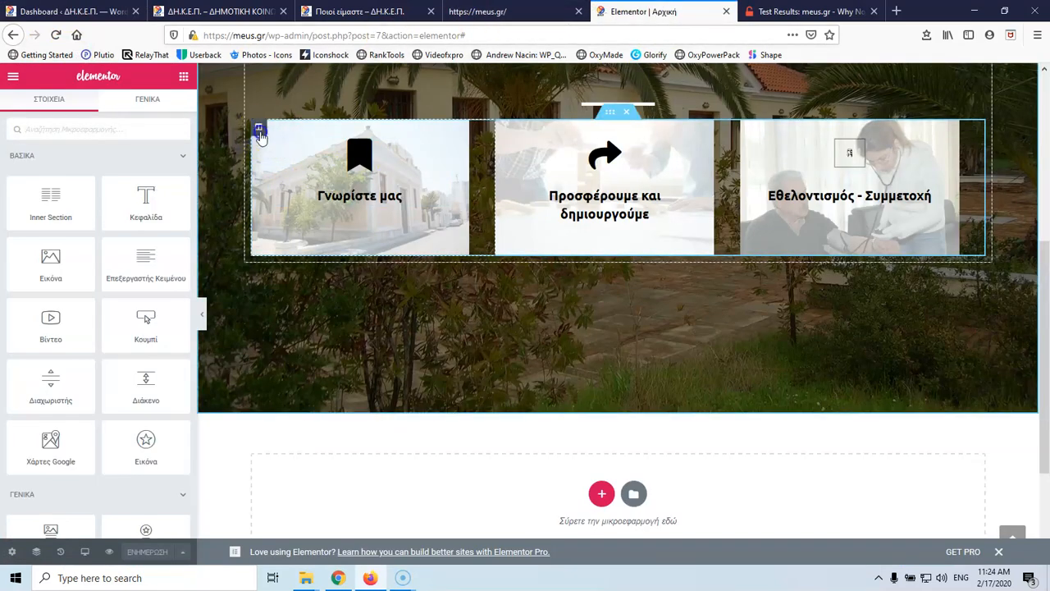
# - Open the background image of the "Γνωρίστε μας" column in the media library, check its file link, and close the library
pyautogui.click(258, 129)
pyautogui.click(295, 232)
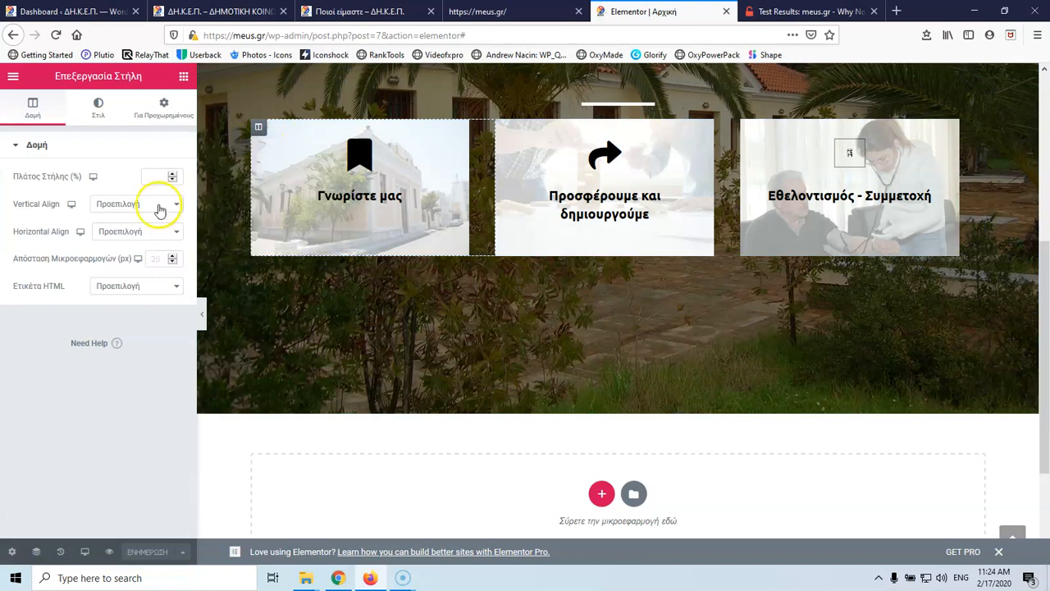
pyautogui.click(98, 107)
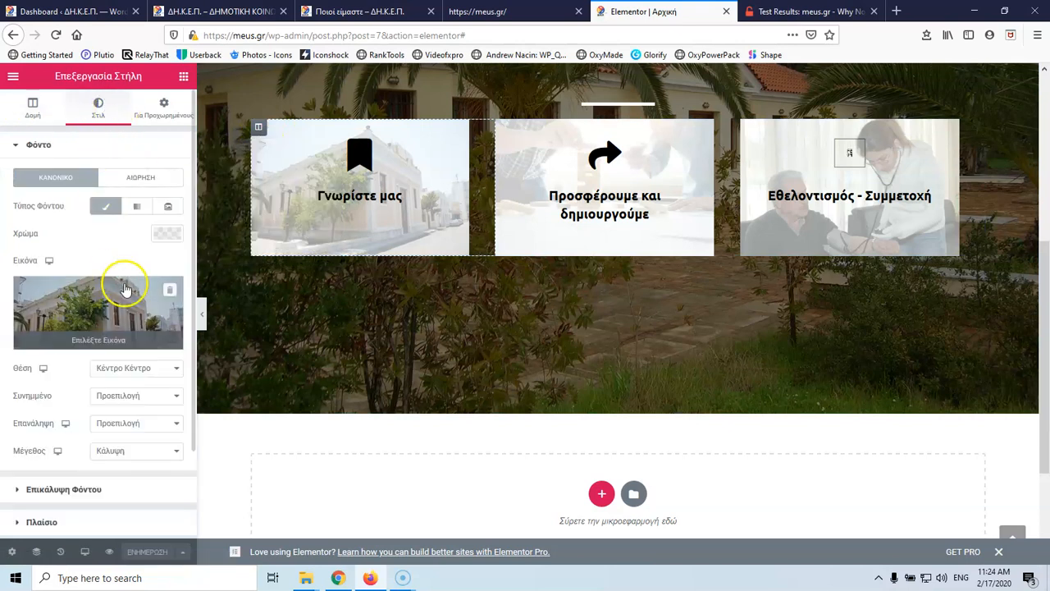
pyautogui.click(82, 305)
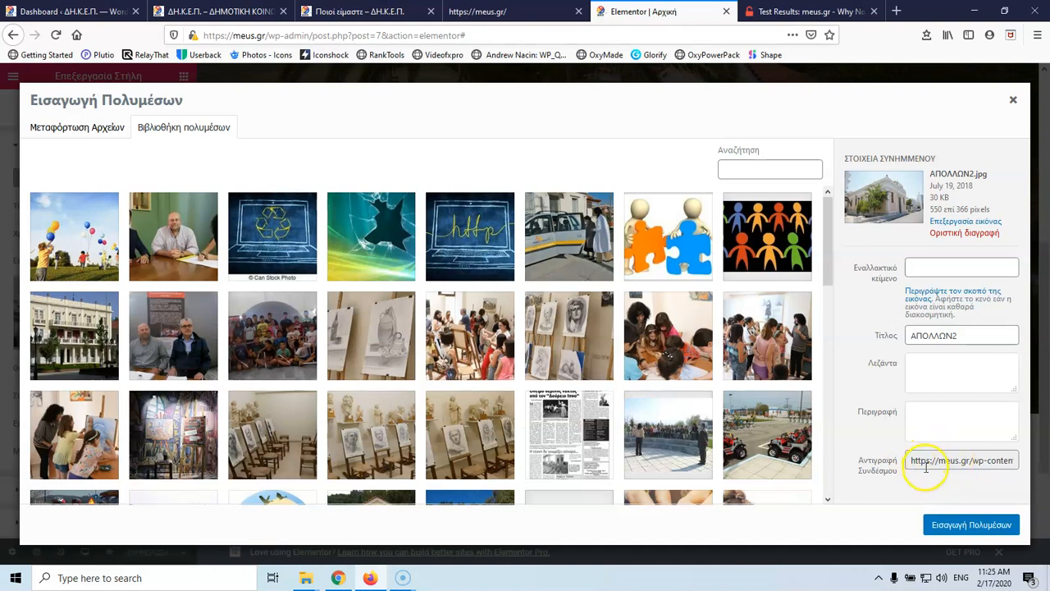
pyautogui.click(1013, 99)
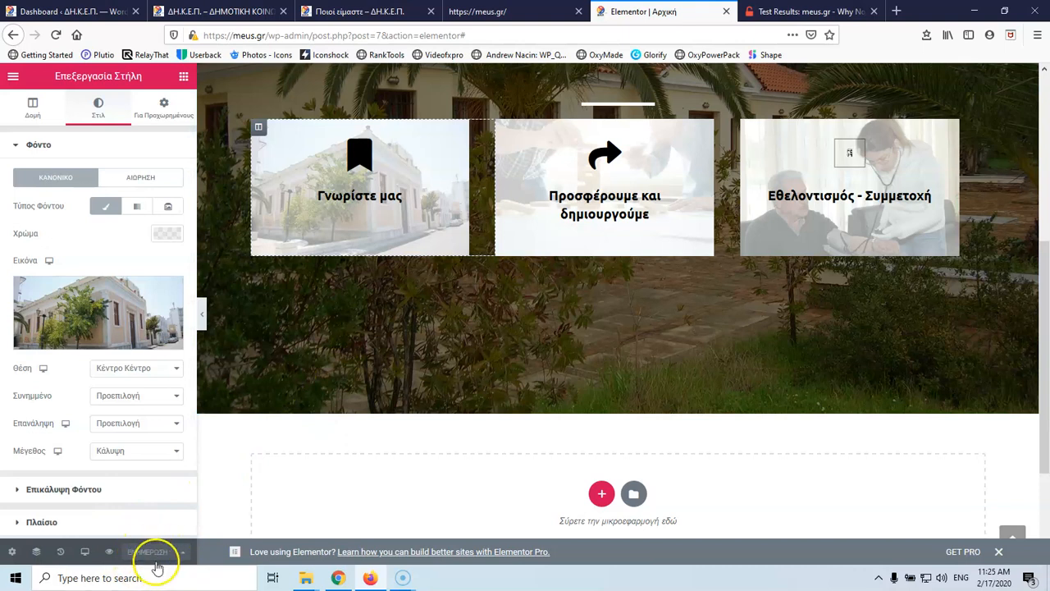
# - Add an empty single-column section below the boxes and delete it again
pyautogui.click(601, 493)
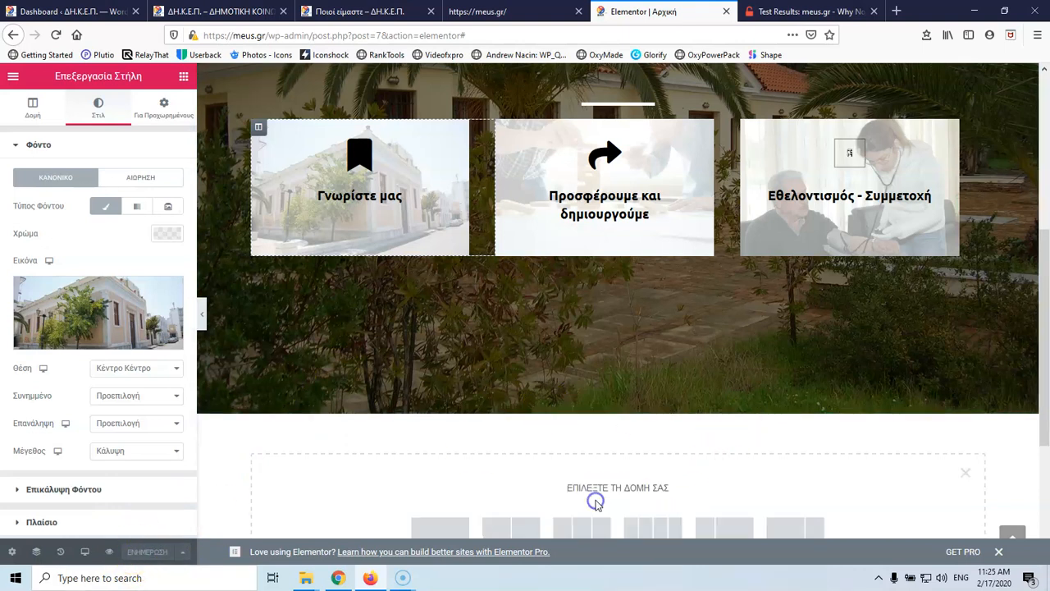
pyautogui.click(449, 534)
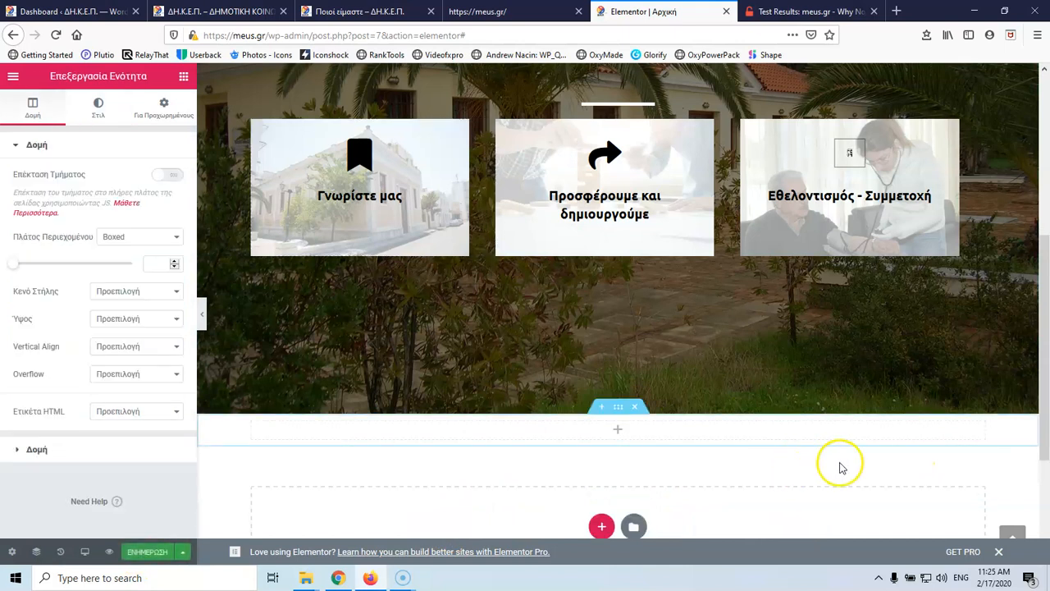
pyautogui.click(641, 407)
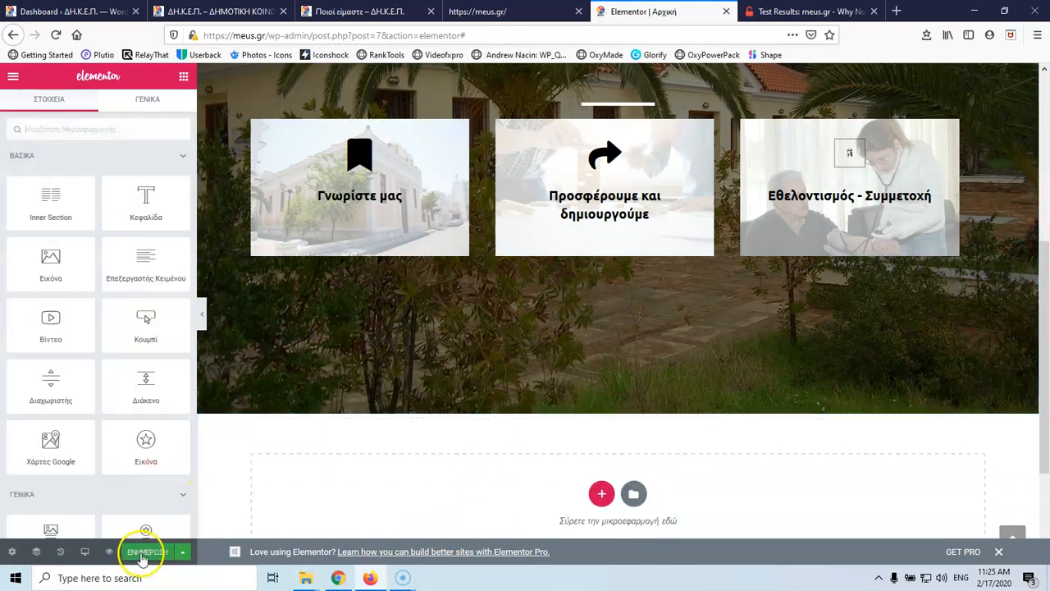
# - Return to the WordPress dashboard, open the installed plugins, and look through the list
pyautogui.scroll(3, 543, 333)
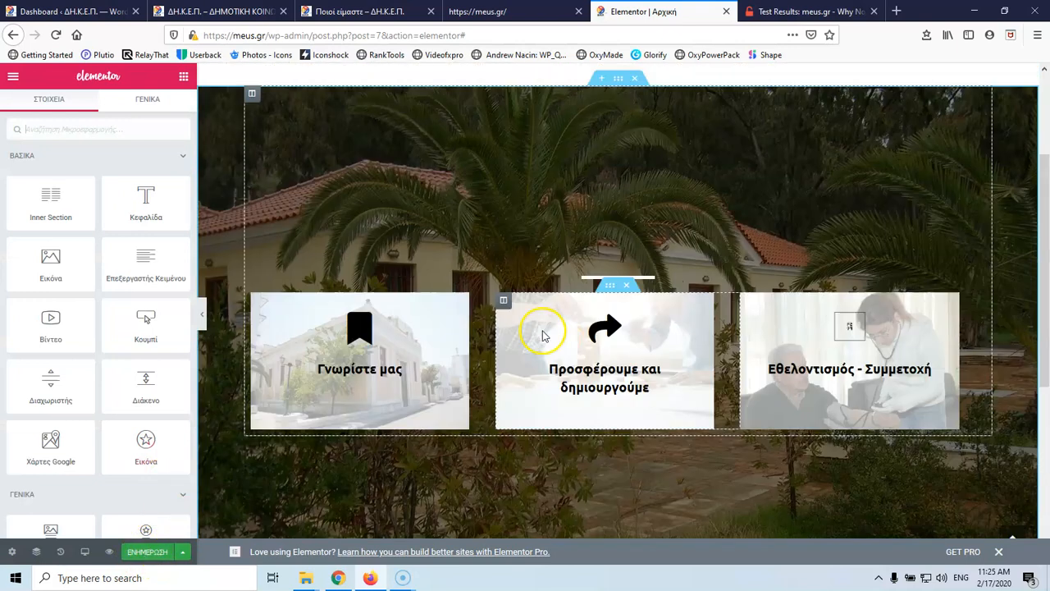
pyautogui.scroll(3, 541, 334)
pyautogui.scroll(-2, 316, 265)
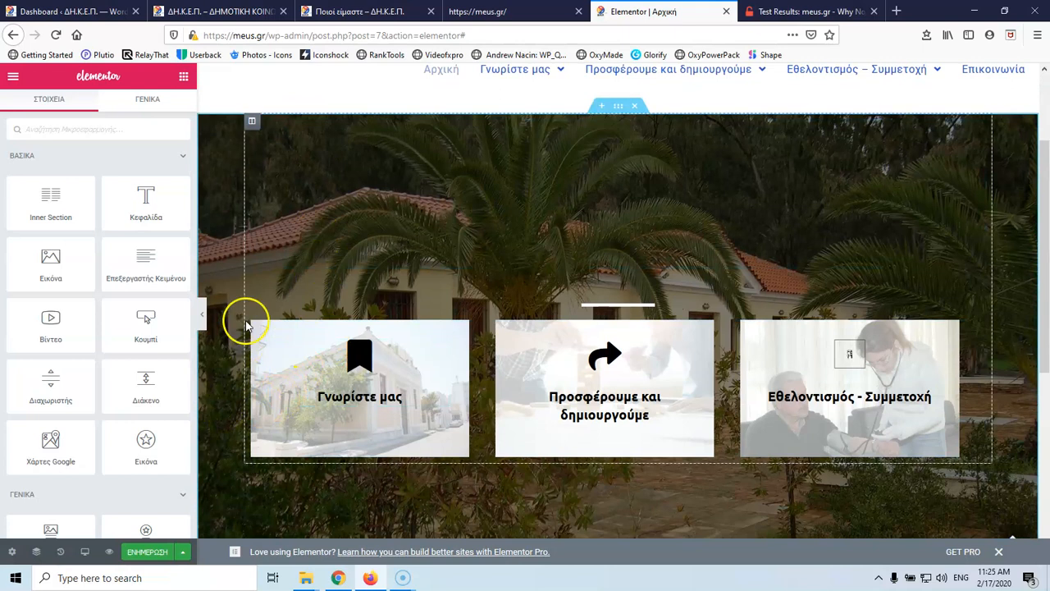
pyautogui.click(82, 9)
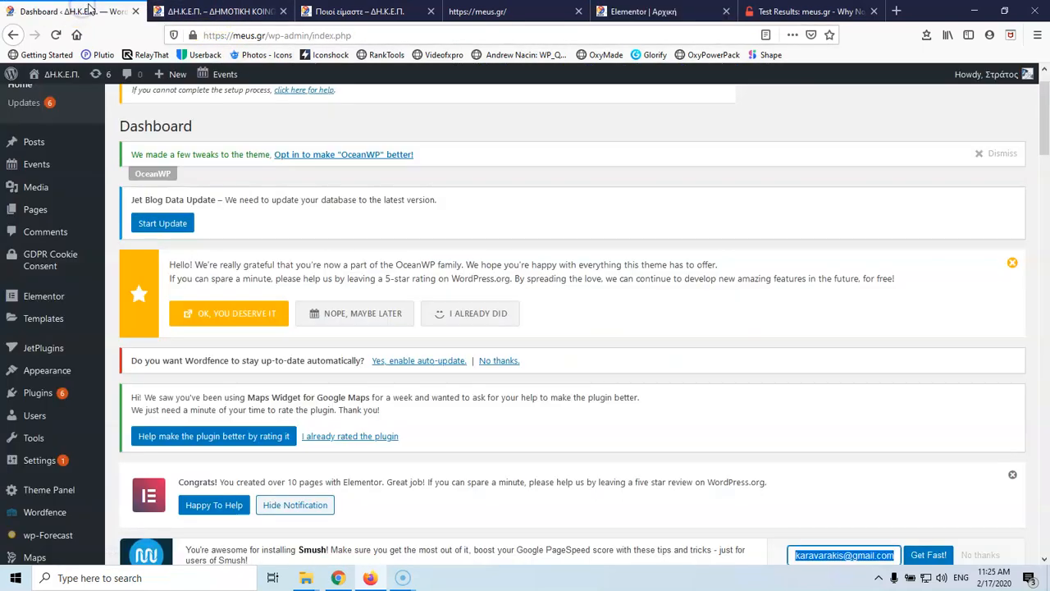
pyautogui.moveTo(28, 405)
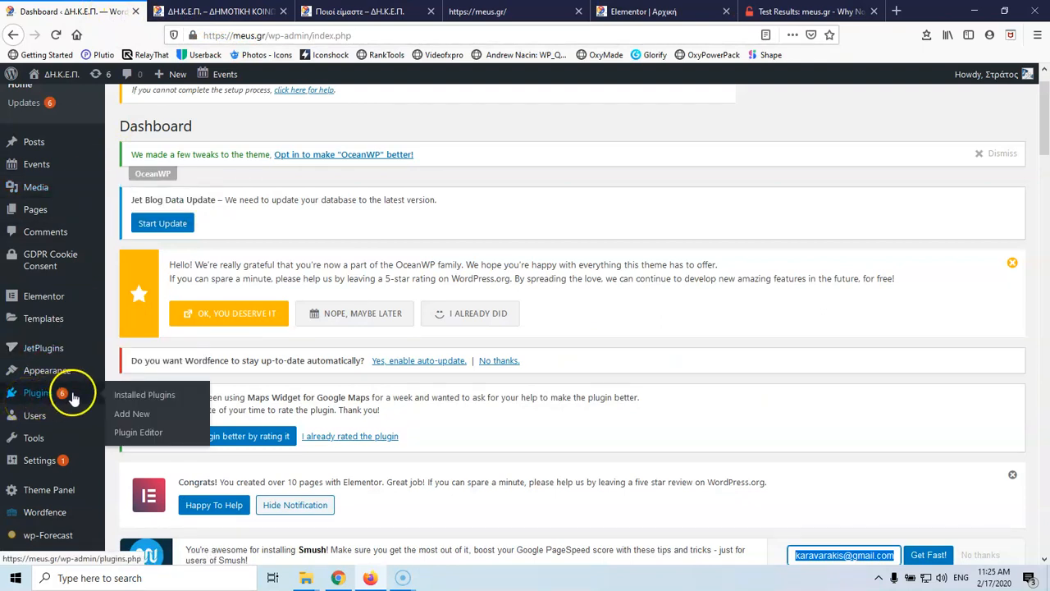
pyautogui.click(156, 398)
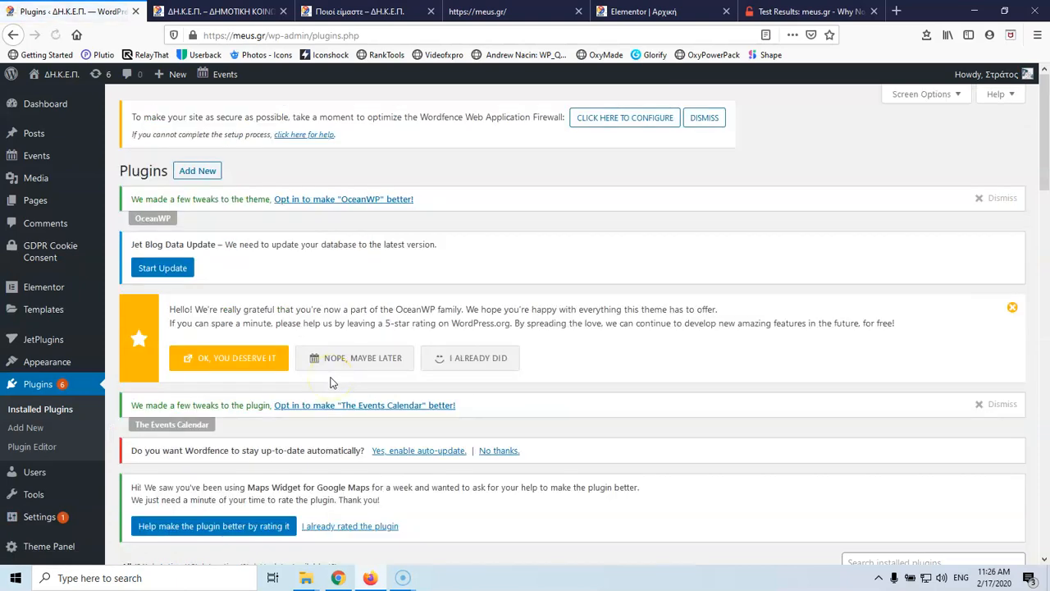
pyautogui.scroll(-10, 332, 382)
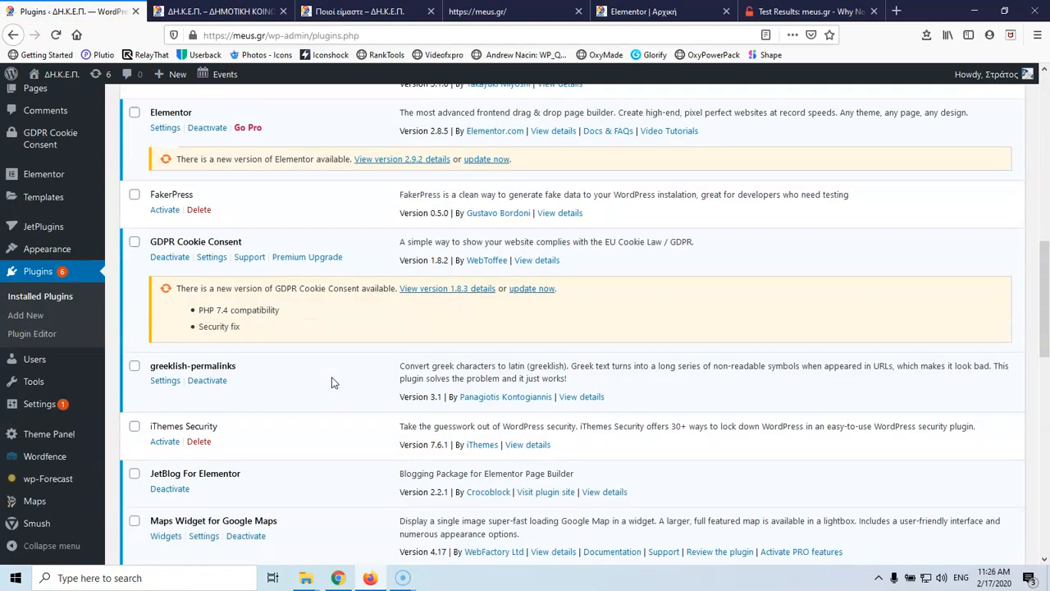
# - Look through the rest of the installed plugins and open the Really Simple SSL configuration page
pyautogui.scroll(-8, 332, 382)
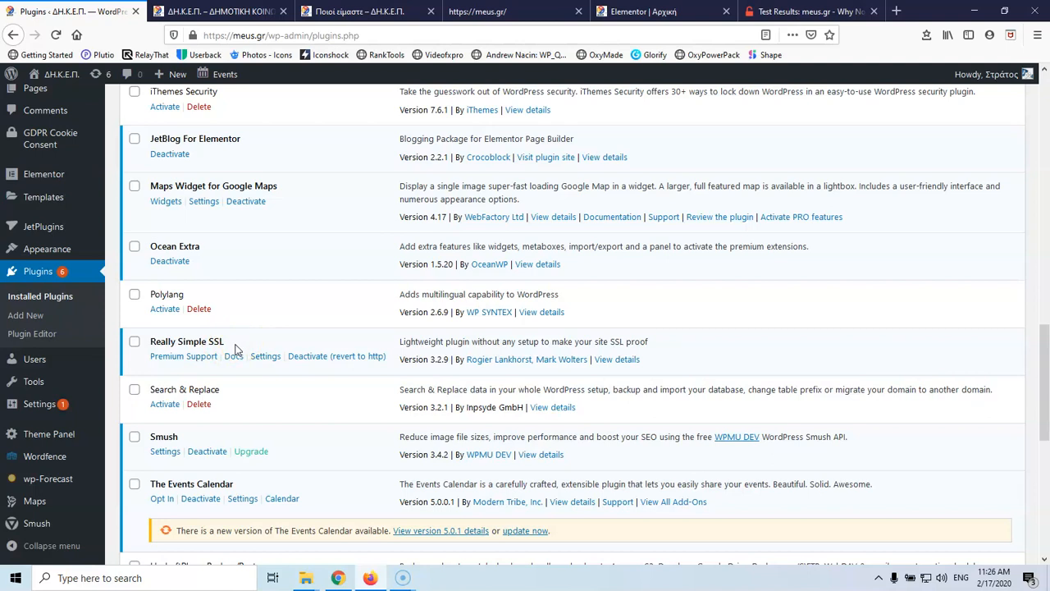
pyautogui.scroll(-2, 234, 346)
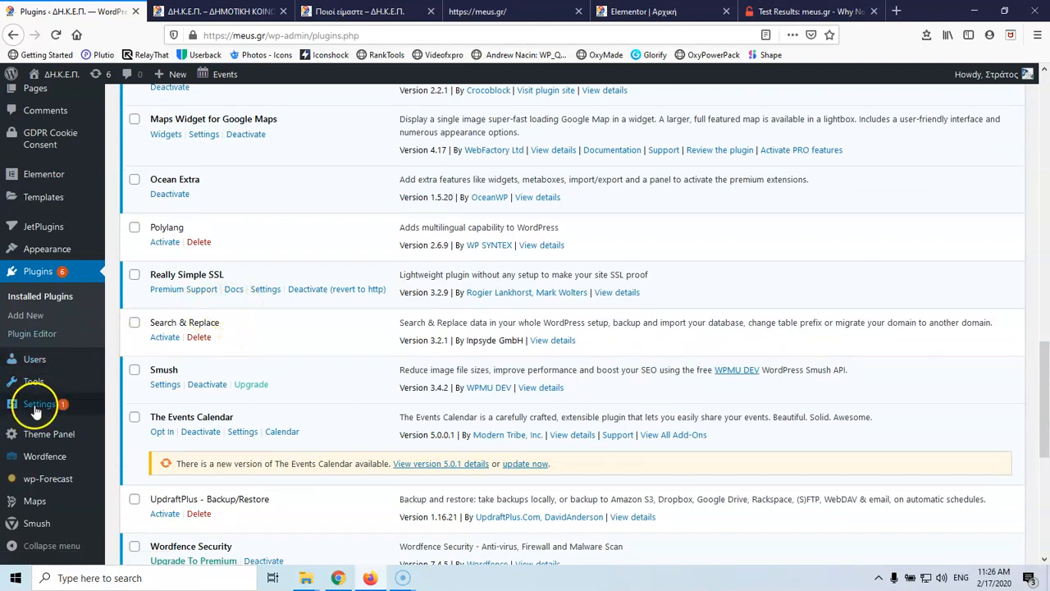
pyautogui.moveTo(33, 401)
pyautogui.click(127, 526)
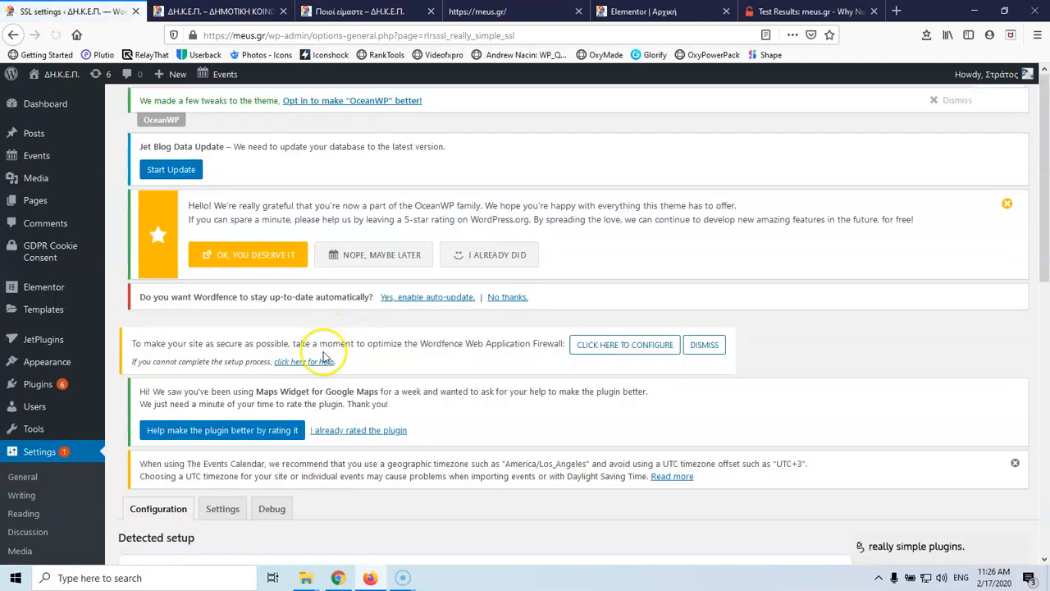
pyautogui.scroll(-5, 326, 352)
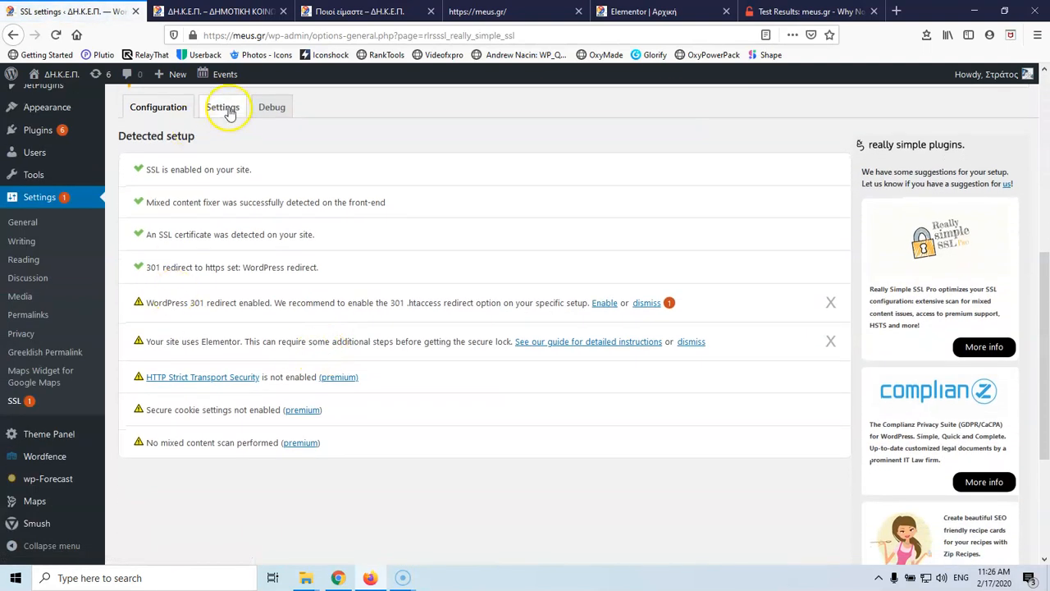
# - In the Really Simple SSL settings, enable the alternative method to fix mixed content and save
pyautogui.click(229, 114)
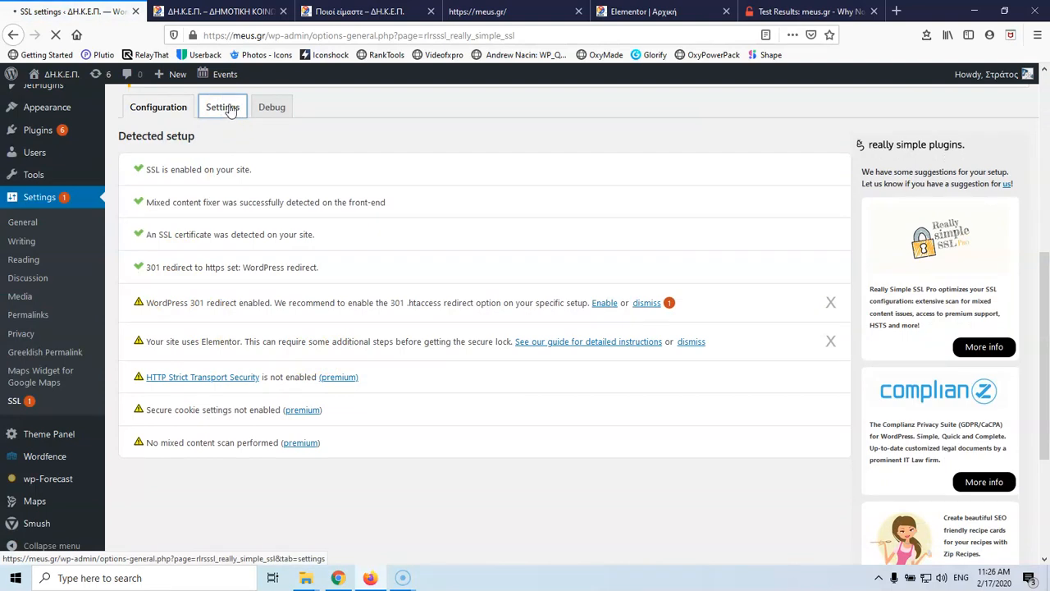
pyautogui.scroll(-5, 446, 335)
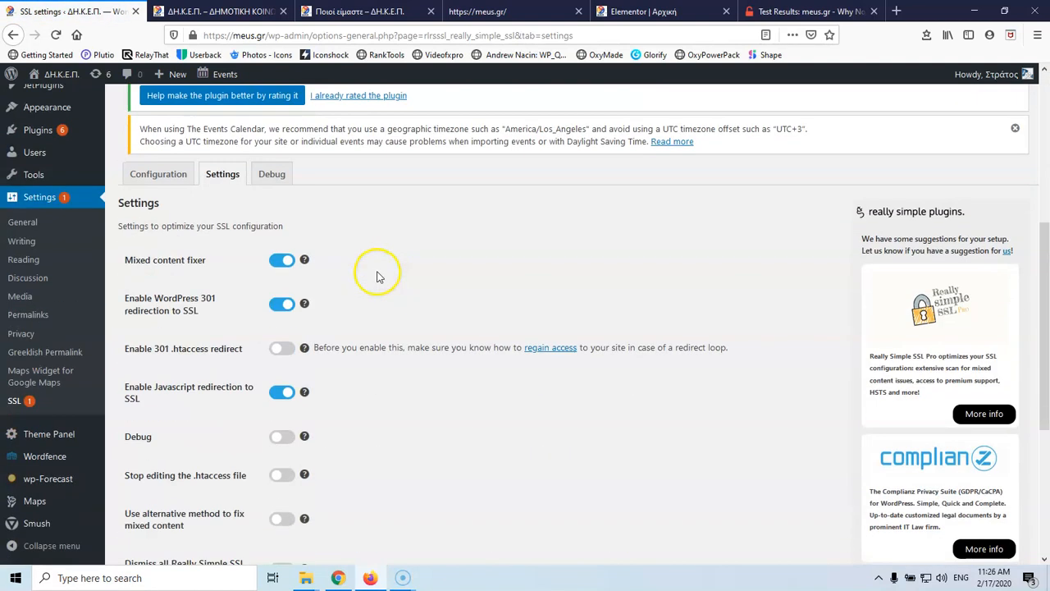
pyautogui.scroll(-1, 263, 312)
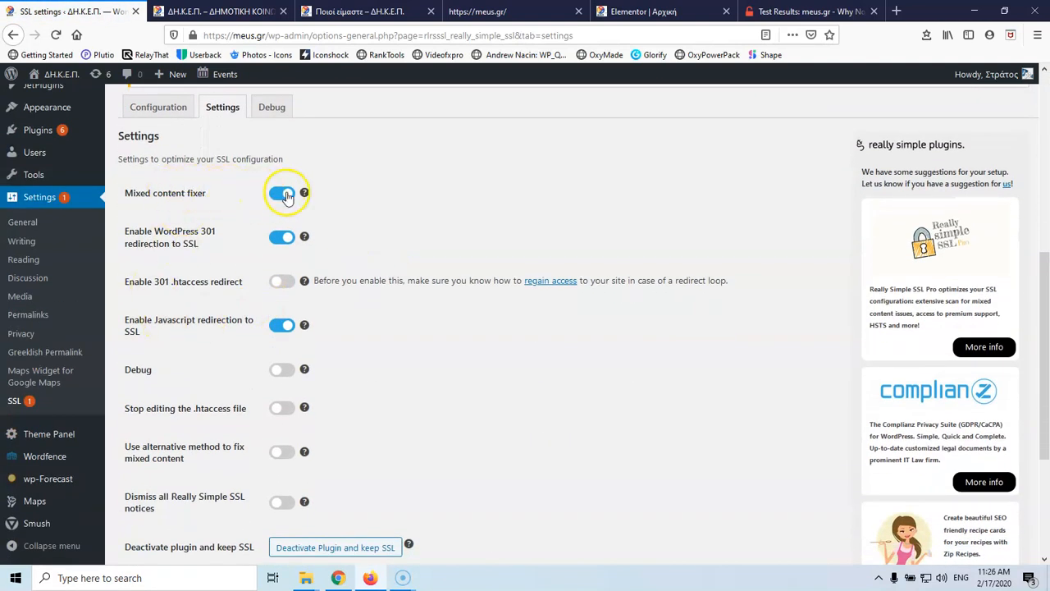
pyautogui.scroll(-3, 279, 200)
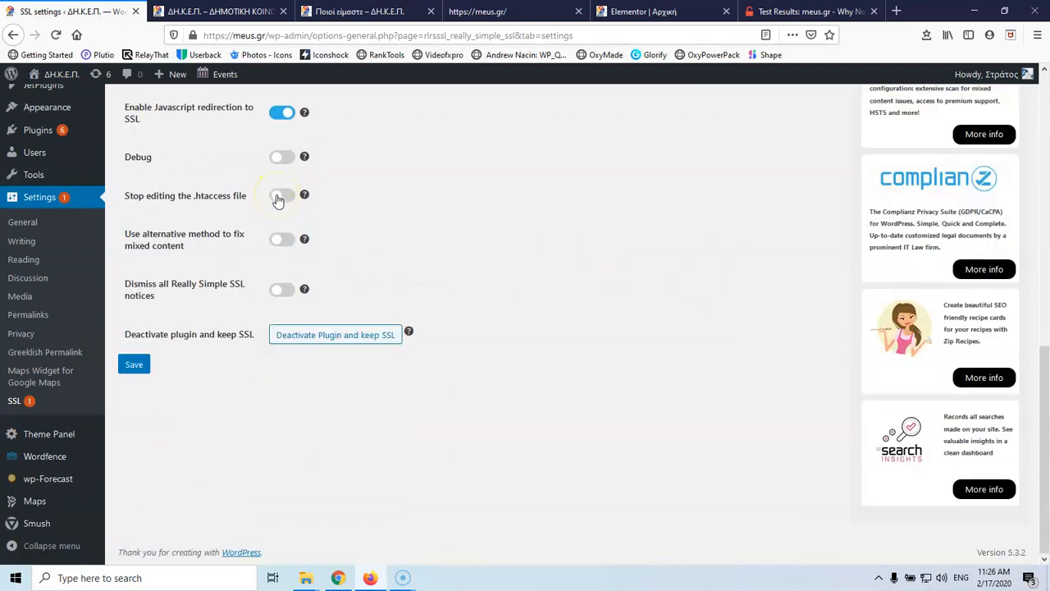
pyautogui.scroll(1, 251, 216)
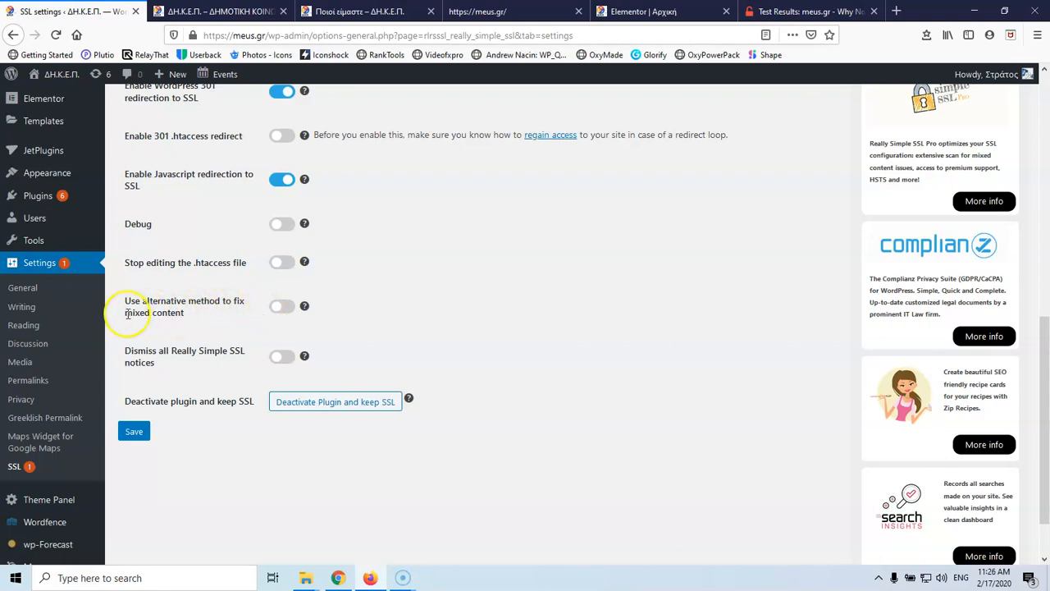
pyautogui.click(282, 305)
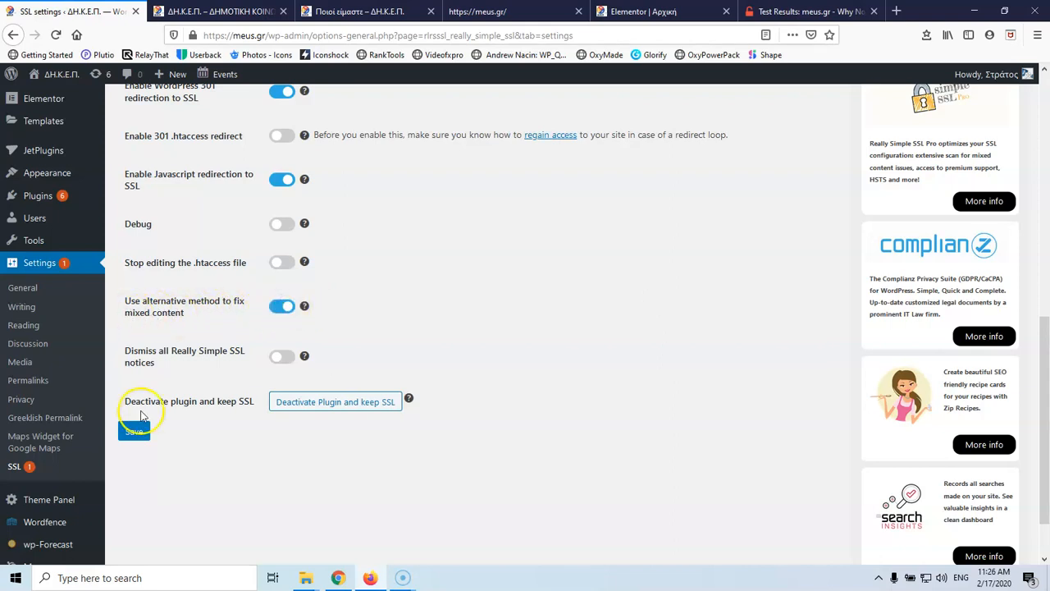
pyautogui.click(129, 432)
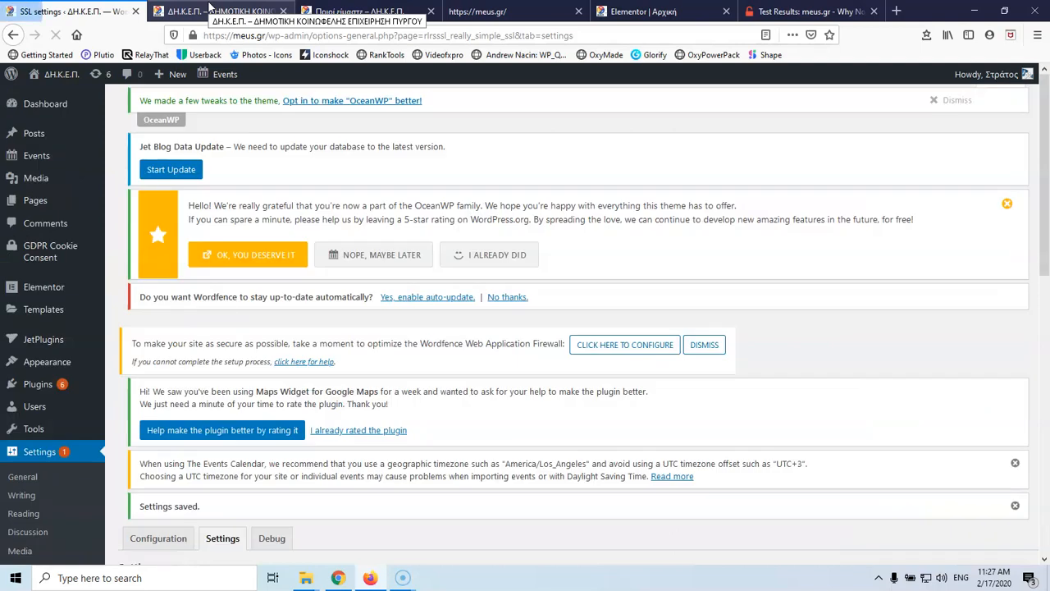
# - Reload the meus.gr home page to check its padlock and close the page inspector
pyautogui.click(209, 8)
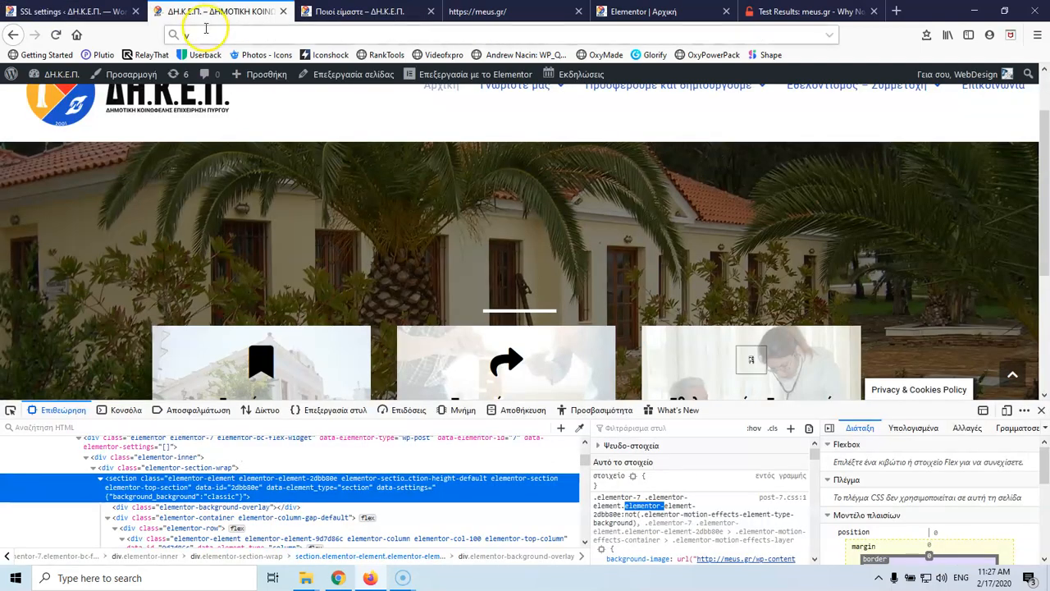
pyautogui.click(56, 35)
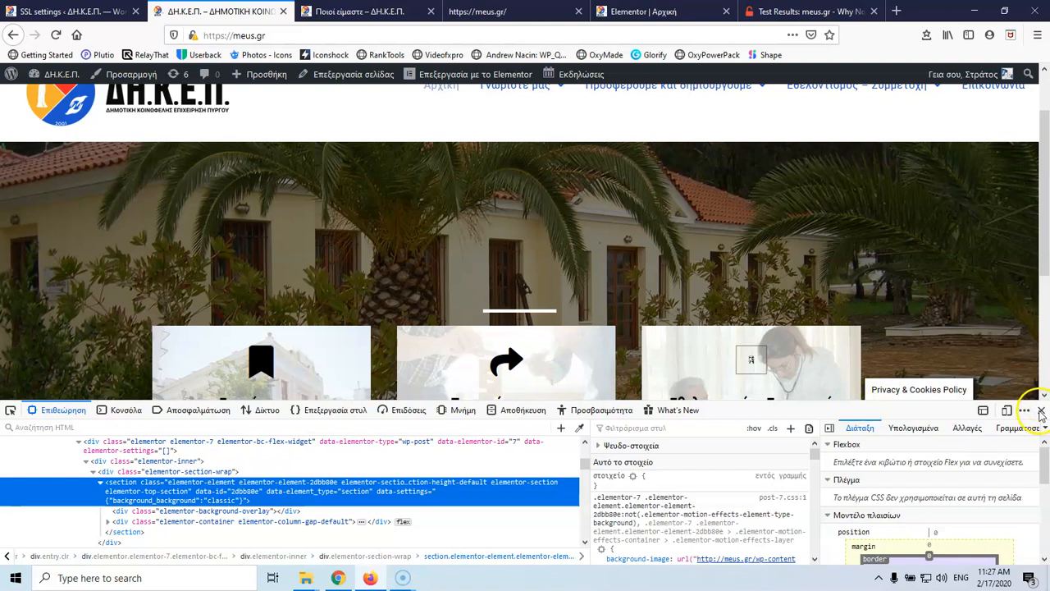
pyautogui.click(1041, 409)
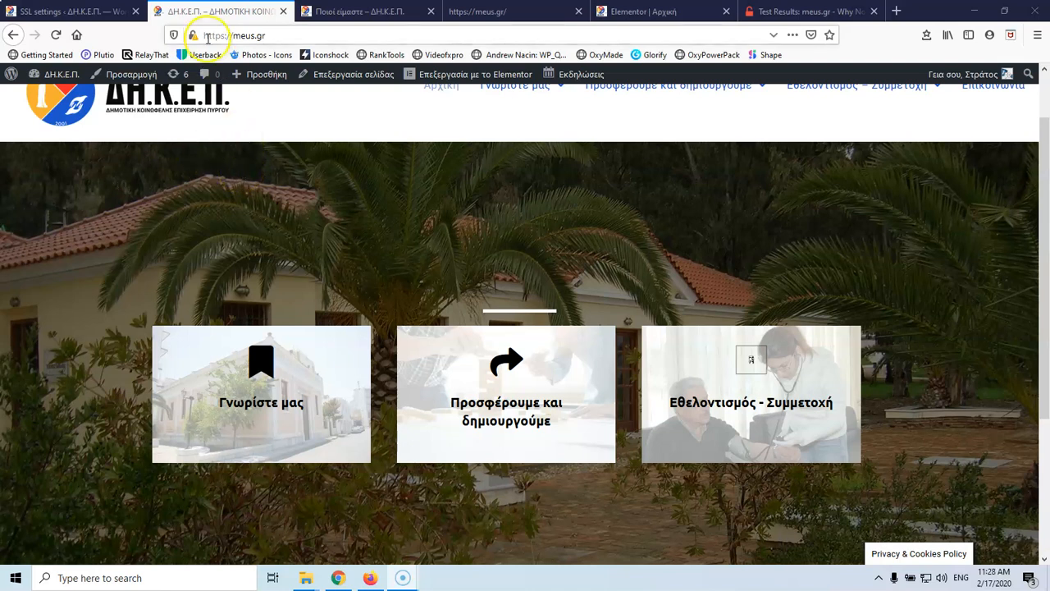
# - Return to the WordPress dashboard, search the plugin directory for "better search", and activate Better Search Replace
pyautogui.click(91, 12)
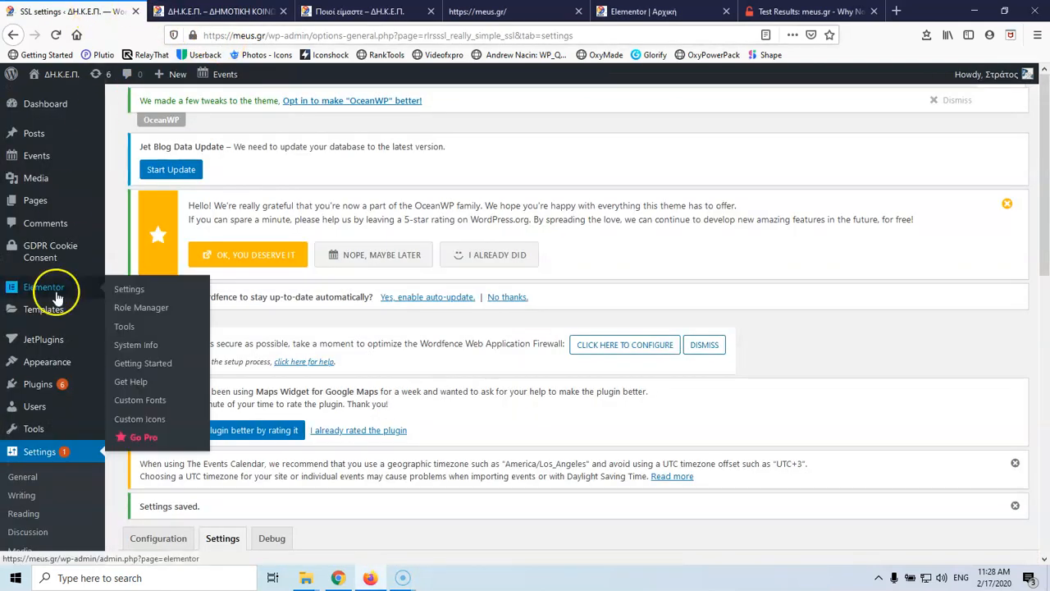
pyautogui.moveTo(35, 395)
pyautogui.click(148, 411)
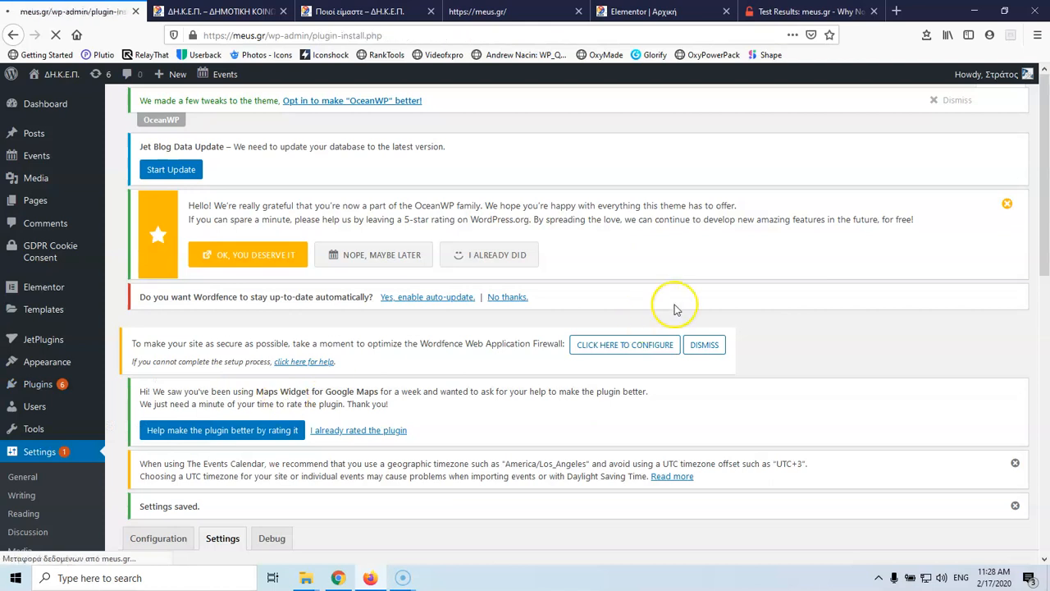
pyautogui.scroll(-3, 867, 370)
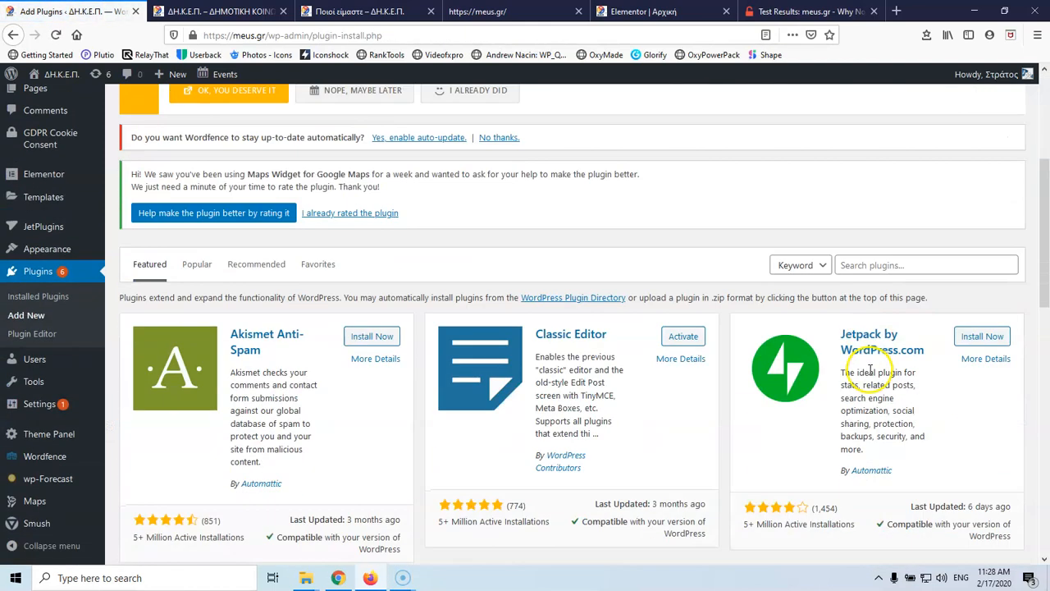
pyautogui.click(865, 264)
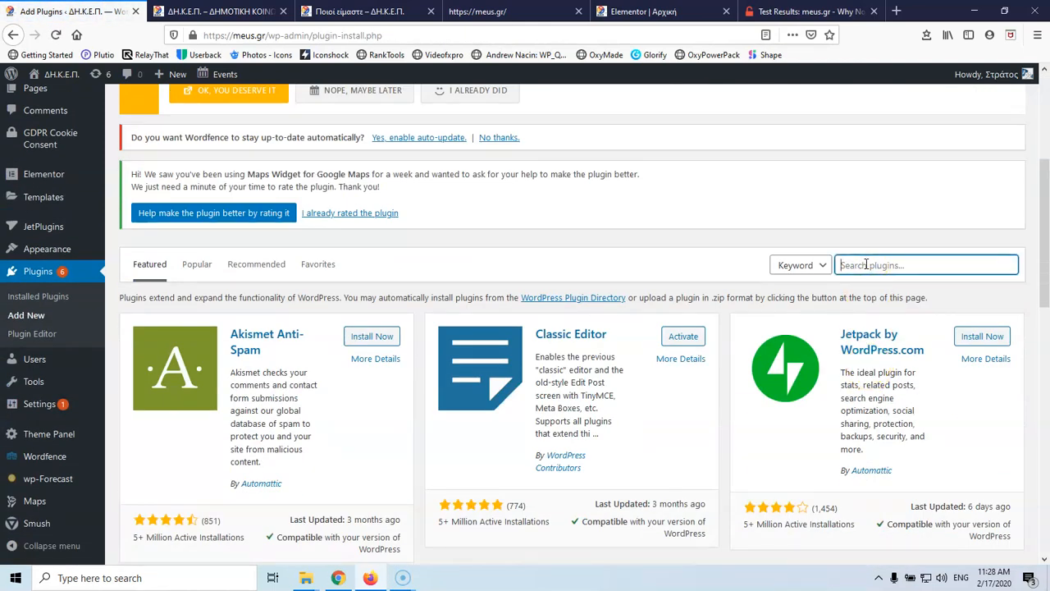
pyautogui.write('sea')
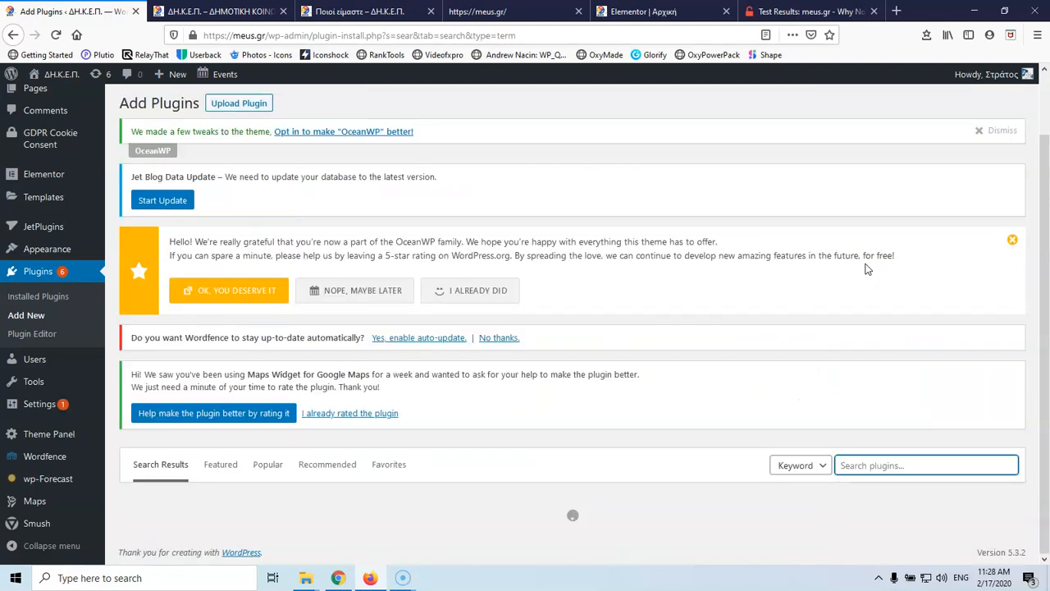
pyautogui.write('better se')
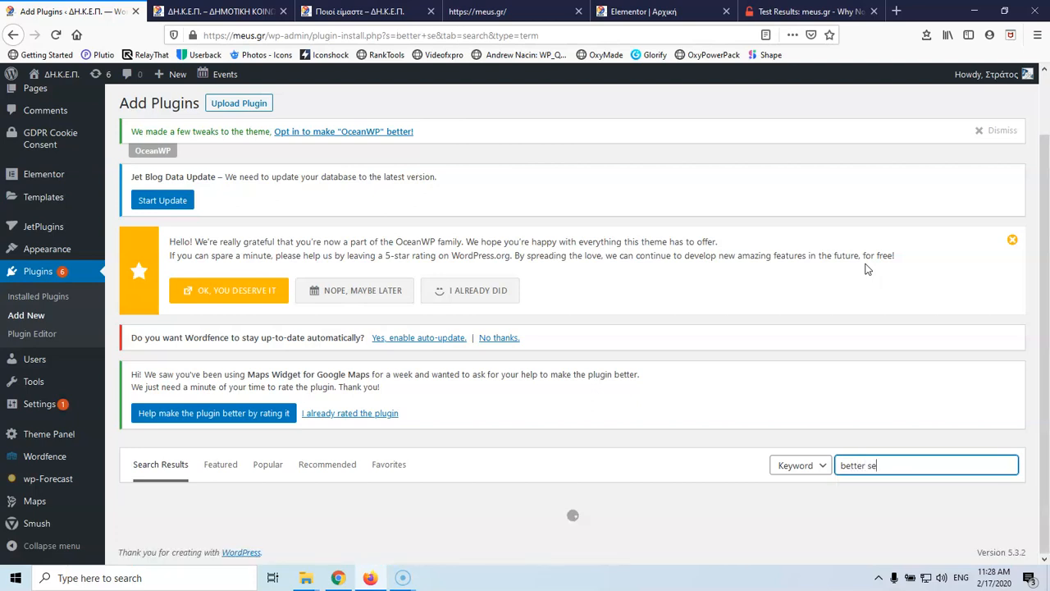
pyautogui.scroll(-5, 867, 267)
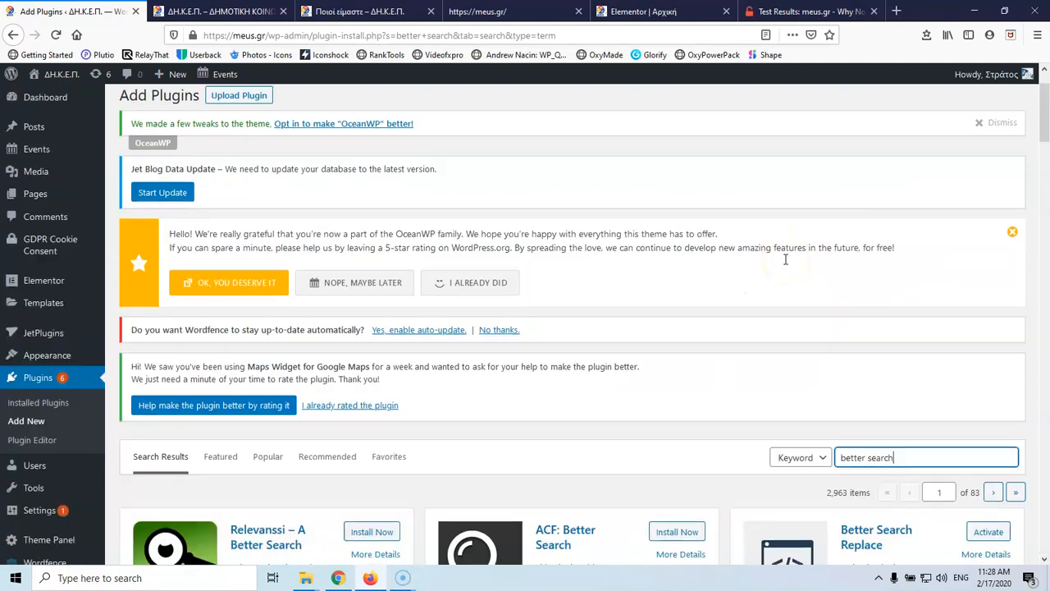
pyautogui.scroll(-5, 786, 258)
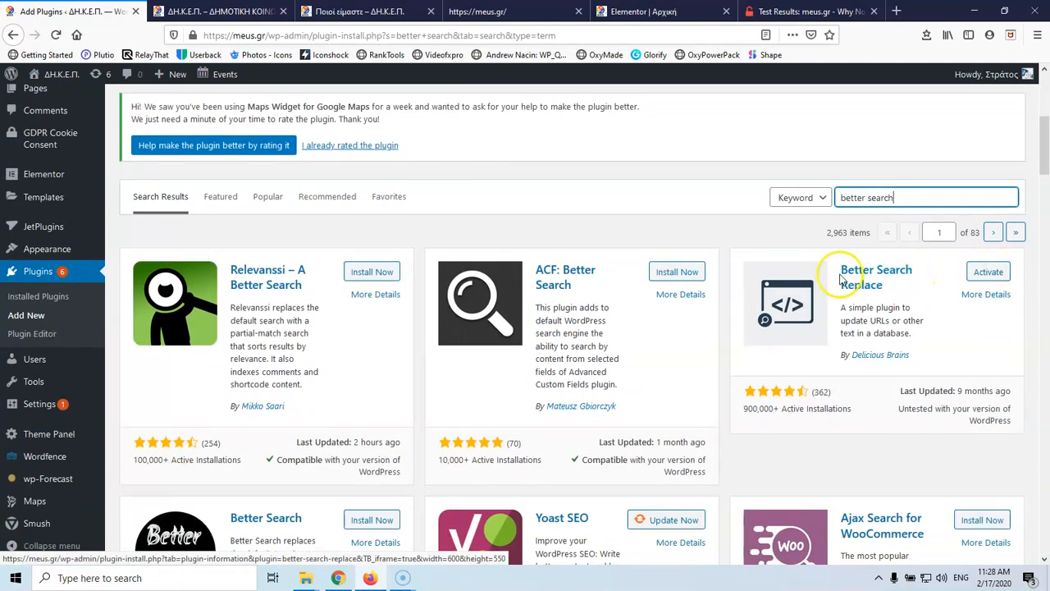
pyautogui.click(989, 272)
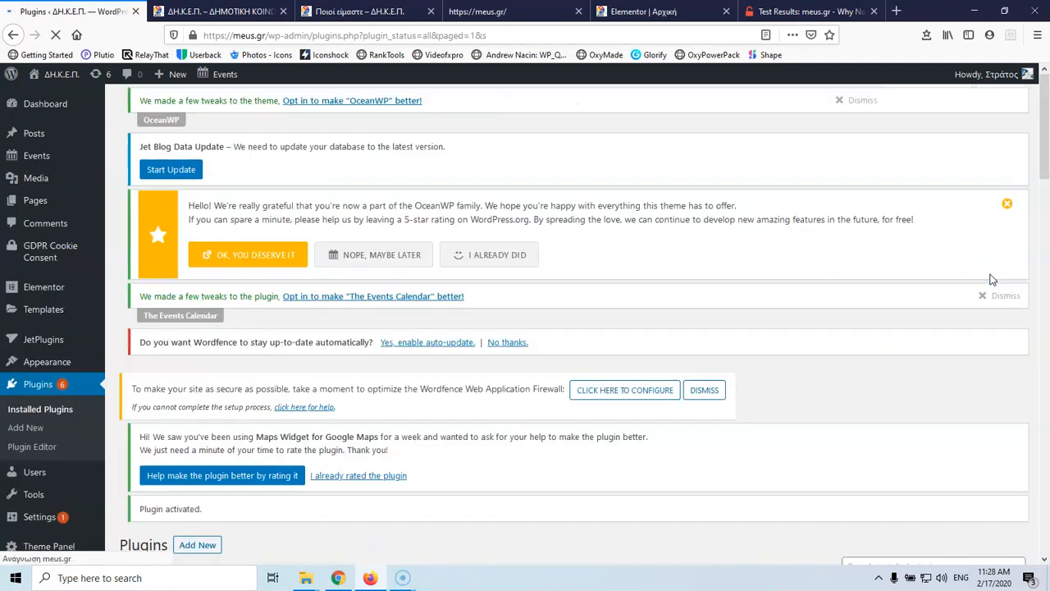
# - Examine the installed plugins list, including the Better Search Replace and Search & Replace entries
pyautogui.scroll(-6, 786, 305)
pyautogui.scroll(-4, 786, 305)
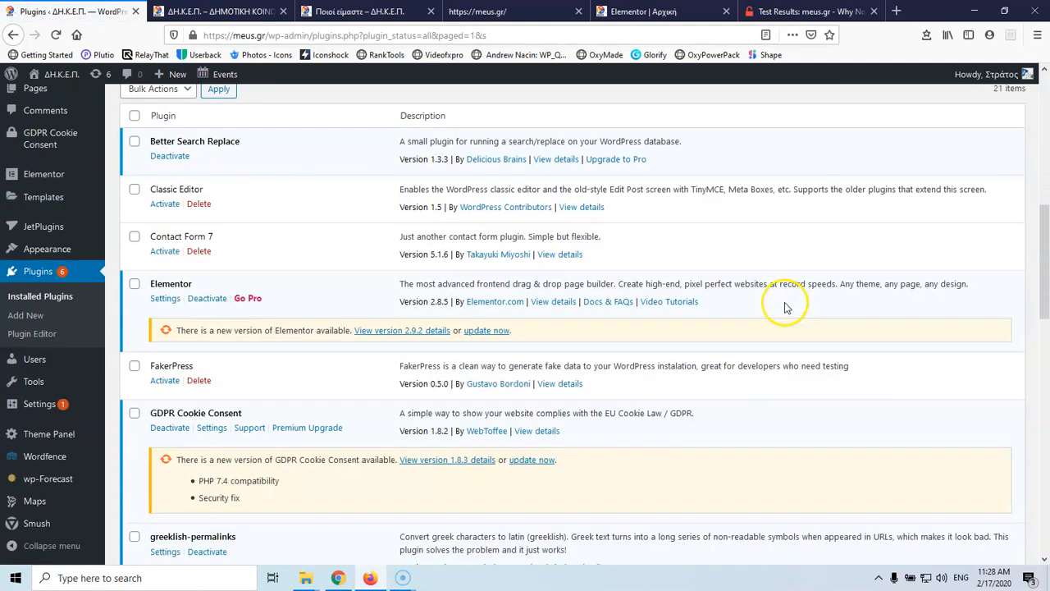
pyautogui.scroll(-3, 607, 296)
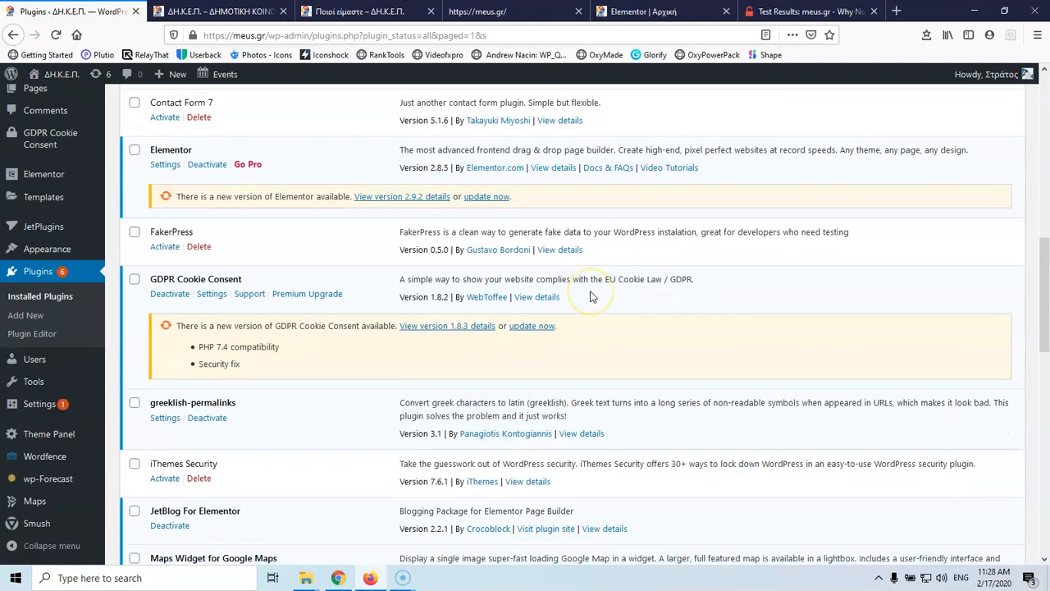
pyautogui.scroll(-6, 592, 296)
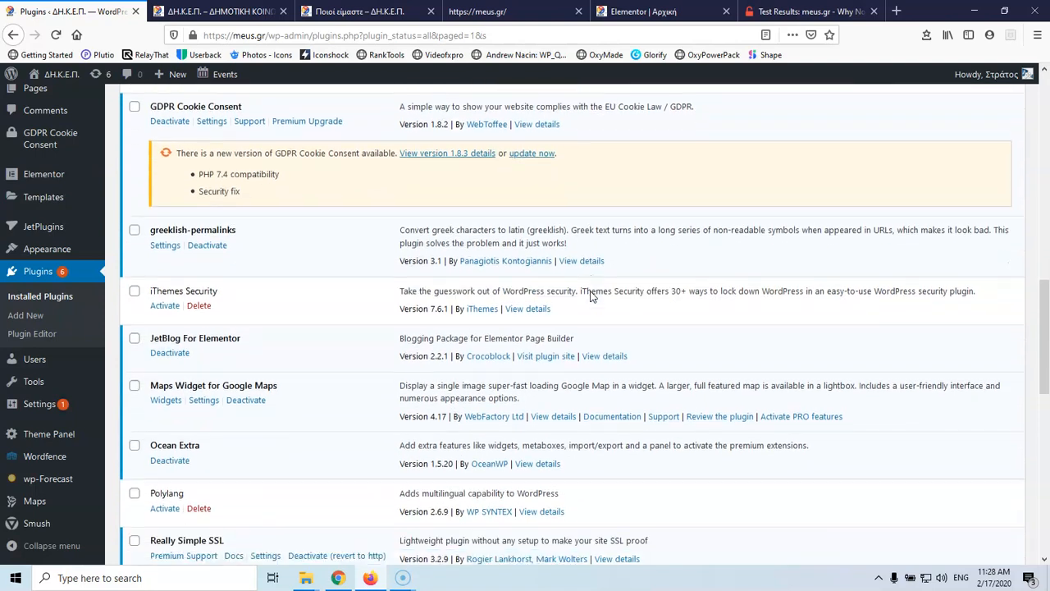
pyautogui.scroll(-6, 591, 295)
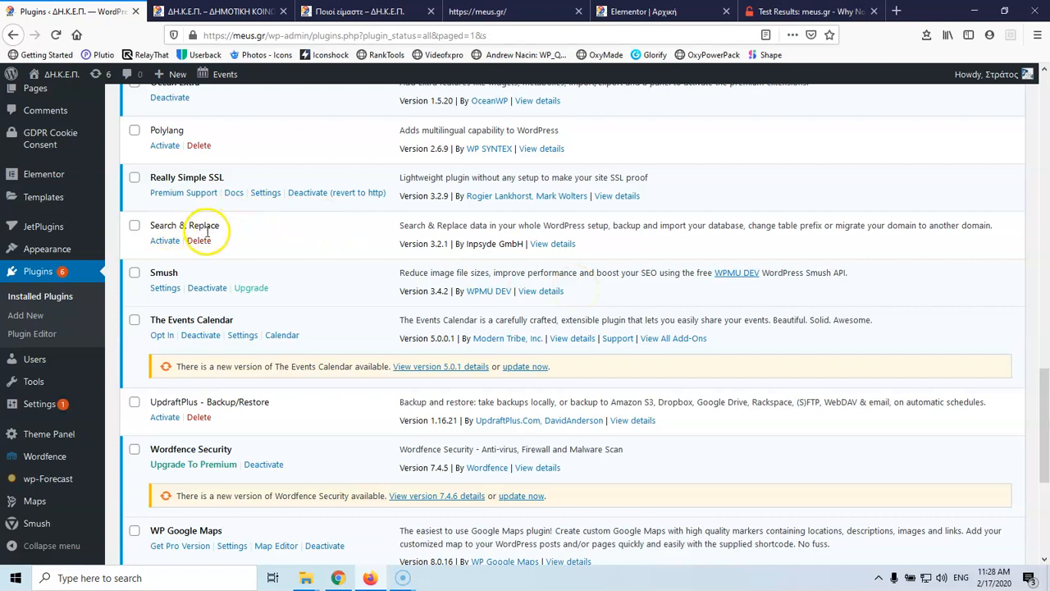
pyautogui.scroll(18, 230, 277)
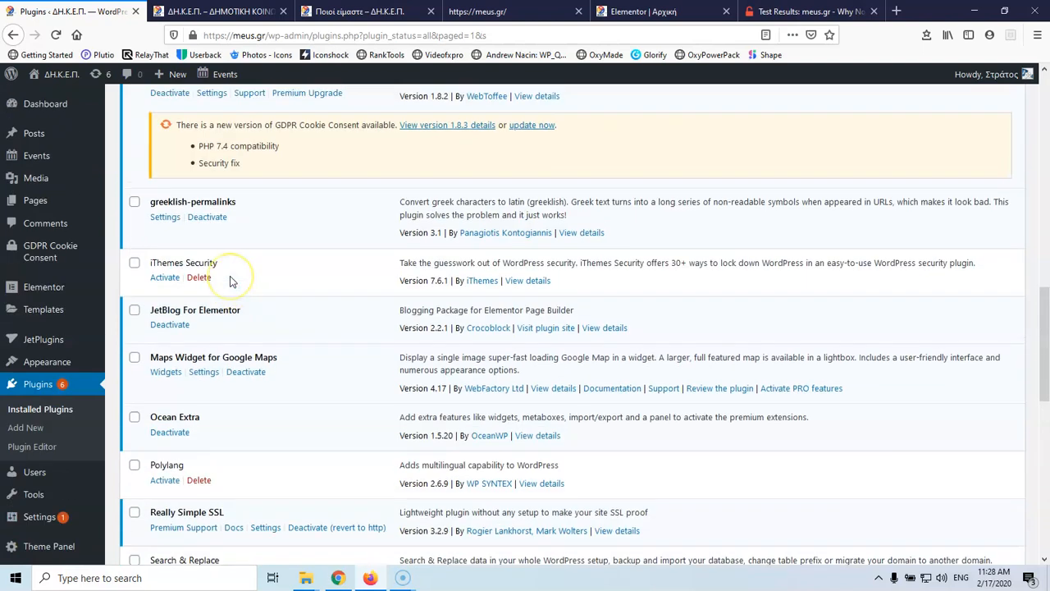
pyautogui.scroll(4, 230, 275)
pyautogui.scroll(-4, 230, 276)
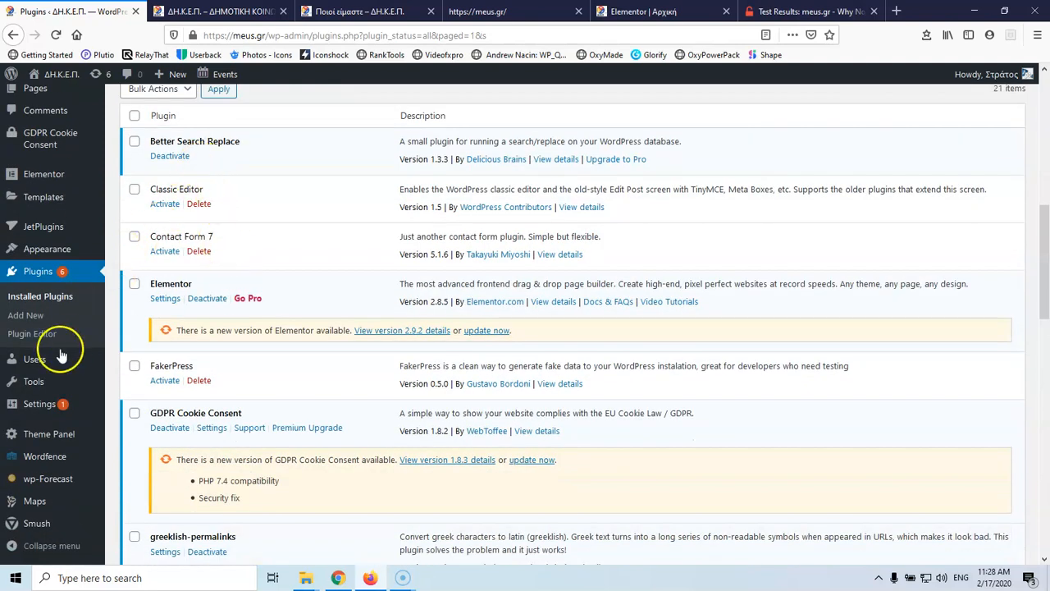
# - Open the Better Search Replace tool and bring up its search and replace form
pyautogui.moveTo(31, 384)
pyautogui.click(129, 496)
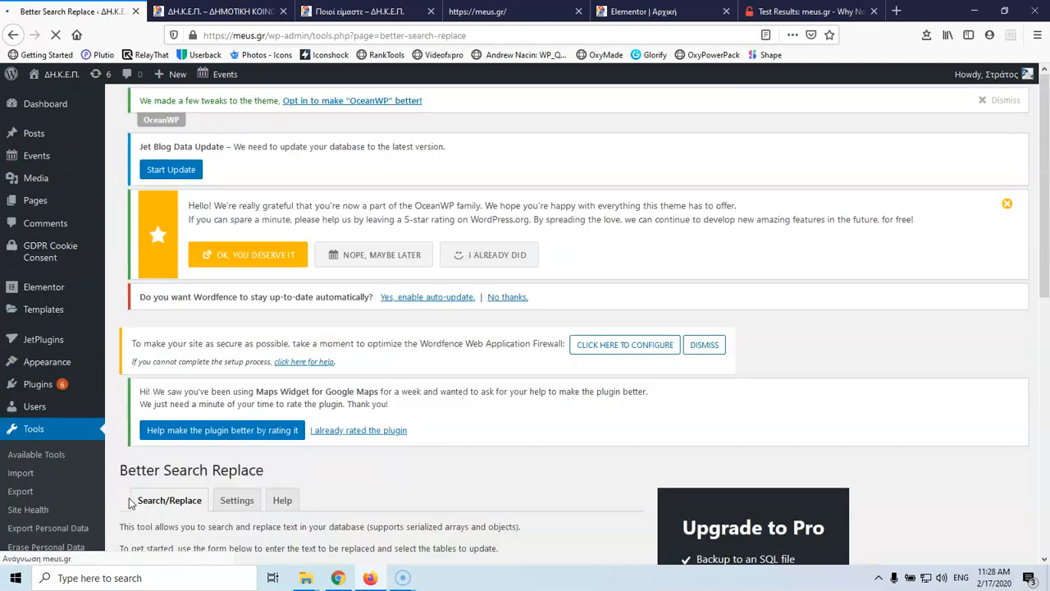
pyautogui.scroll(-5, 301, 432)
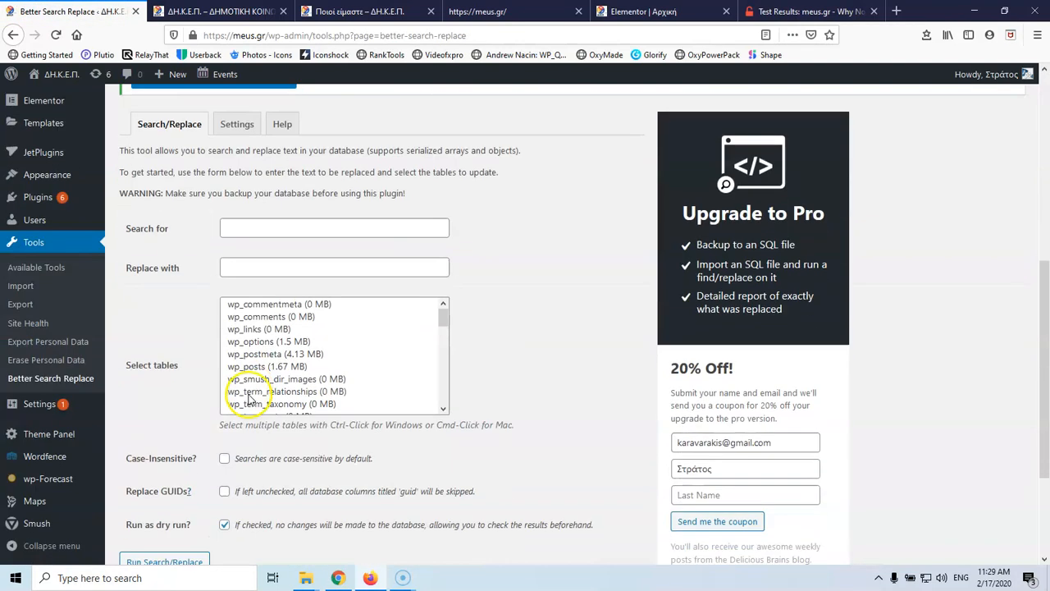
pyautogui.click(220, 11)
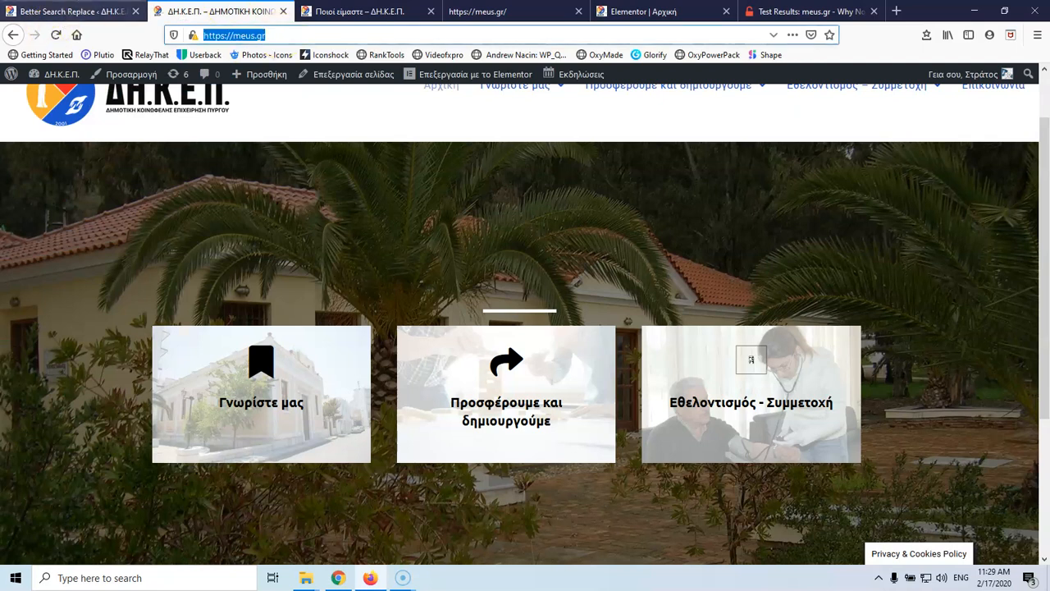
pyautogui.click(57, 12)
pyautogui.click(314, 227)
pyautogui.write('https://meus.gr/')
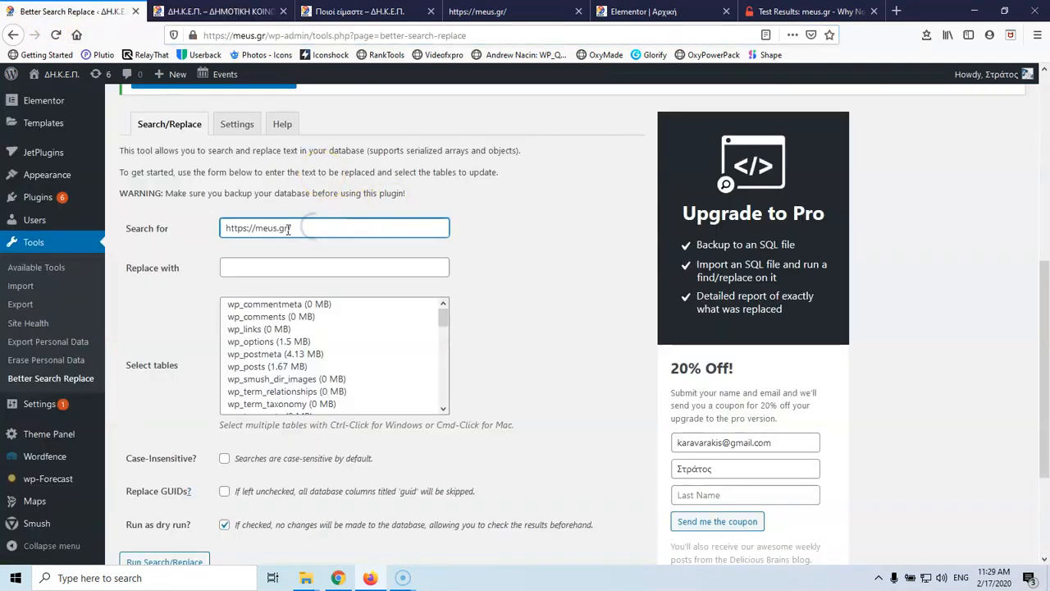
pyautogui.click(249, 227)
pyautogui.press('BackSpace')
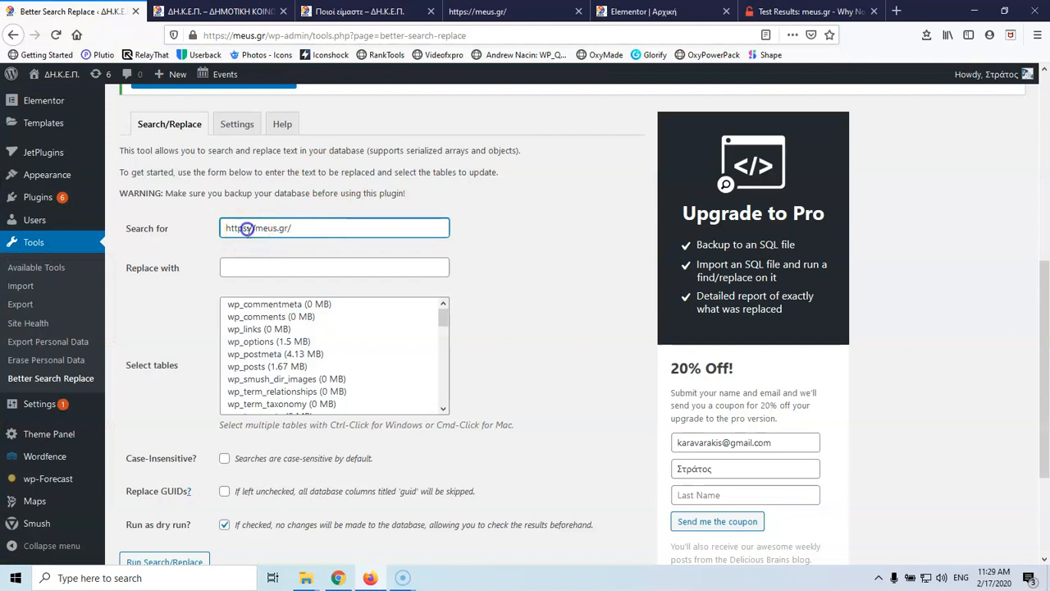
pyautogui.write(':')
pyautogui.click(307, 266)
pyautogui.write('https://meus.gr/')
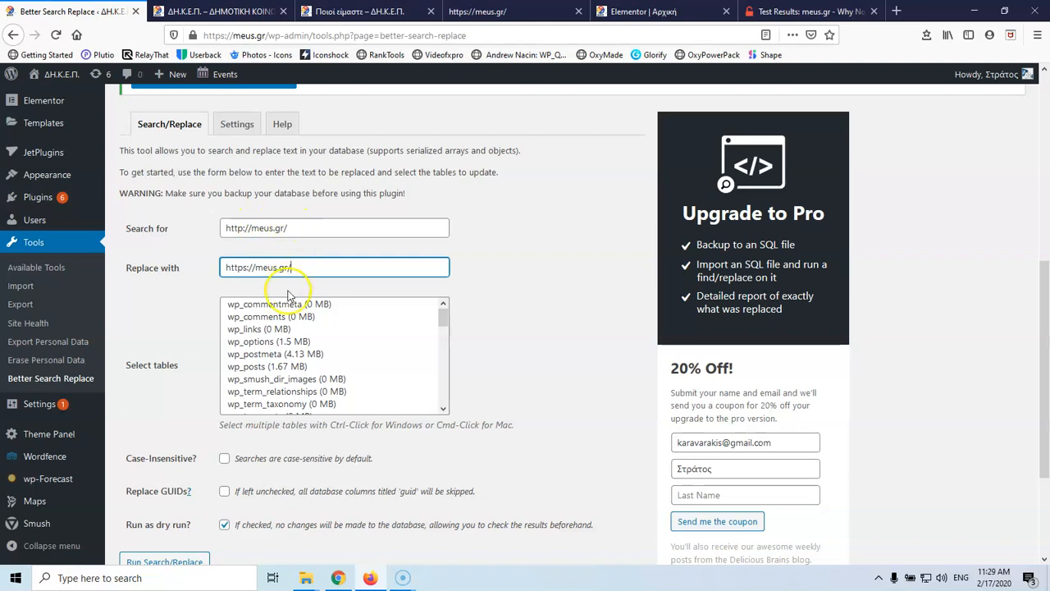
# - Select all database tables and run the search and replace as a dry run
pyautogui.doubleClick(279, 229)
pyautogui.moveTo(284, 227); pyautogui.dragTo(313, 252)
pyautogui.click(294, 267)
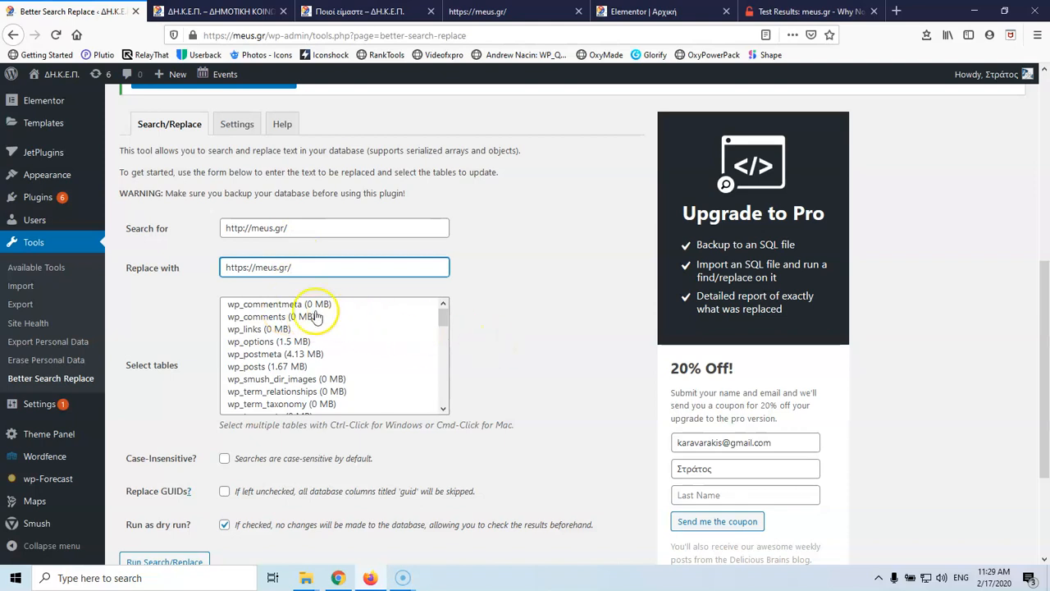
pyautogui.moveTo(441, 316); pyautogui.dragTo(443, 404)
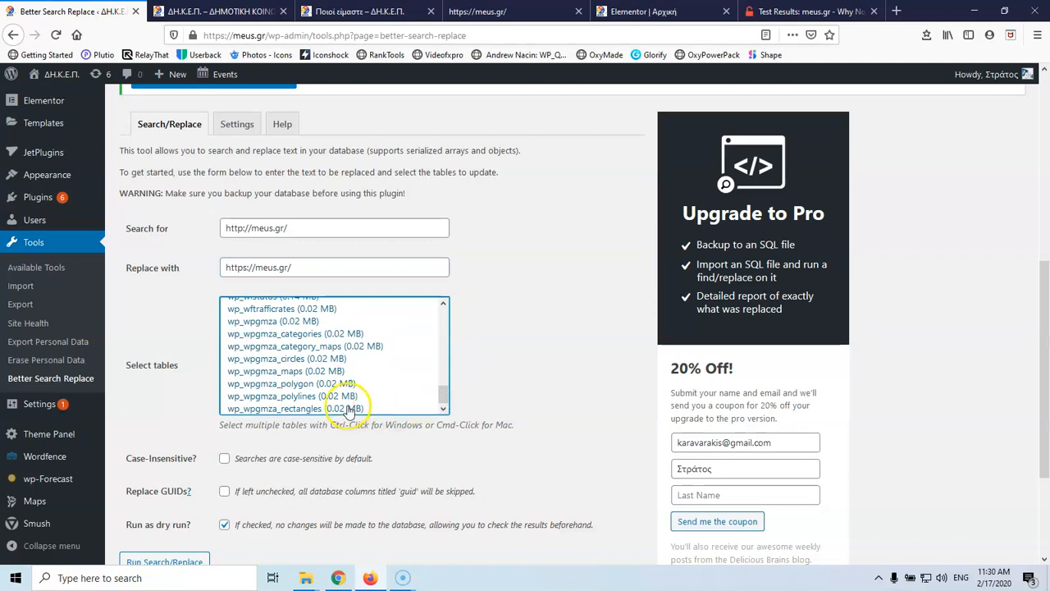
pyautogui.hotkey('ctrl', 'a')
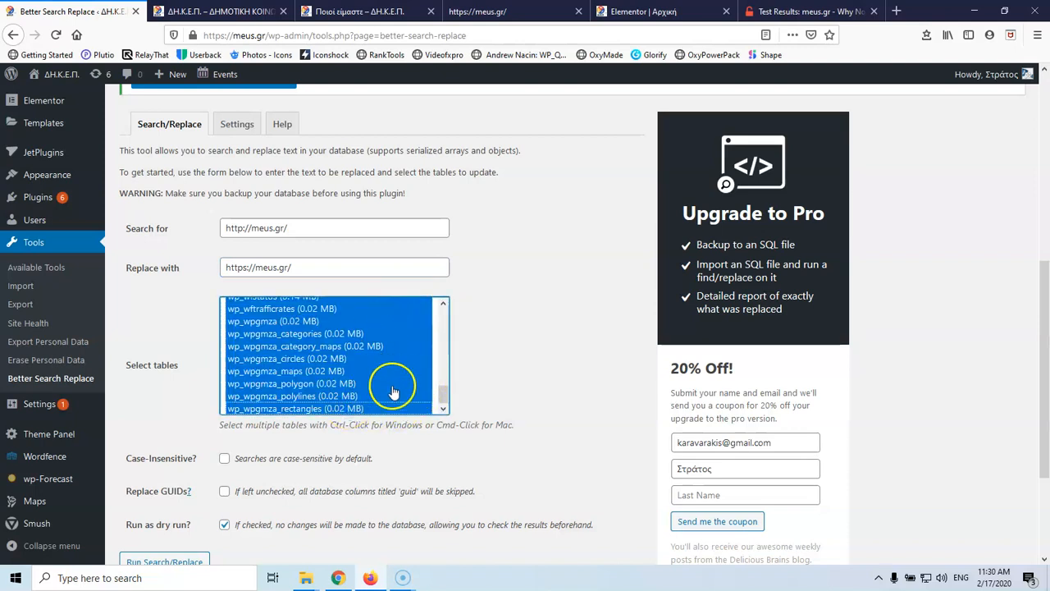
pyautogui.scroll(-3, 418, 380)
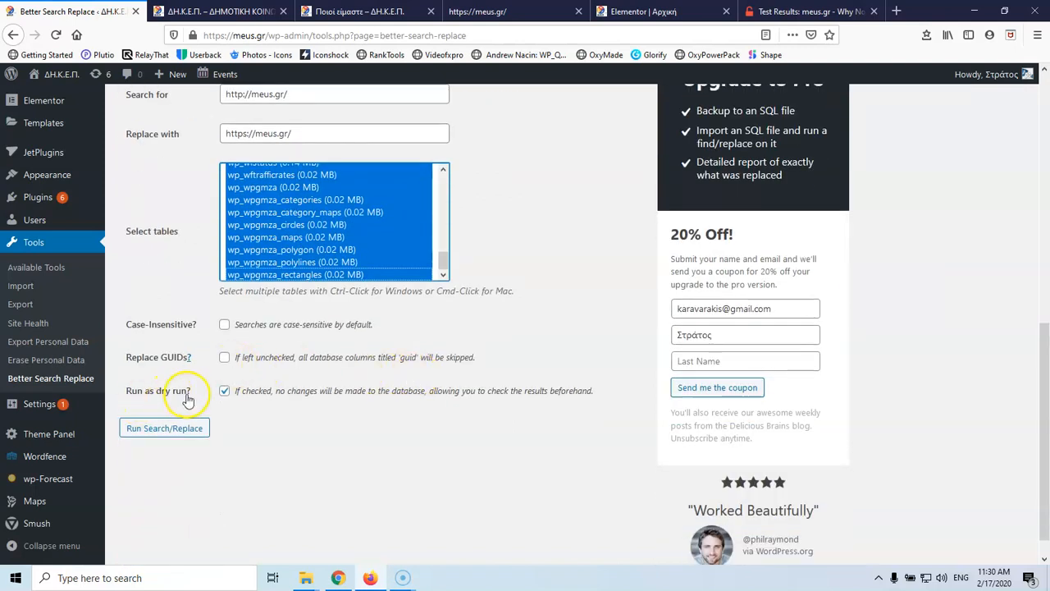
pyautogui.click(164, 428)
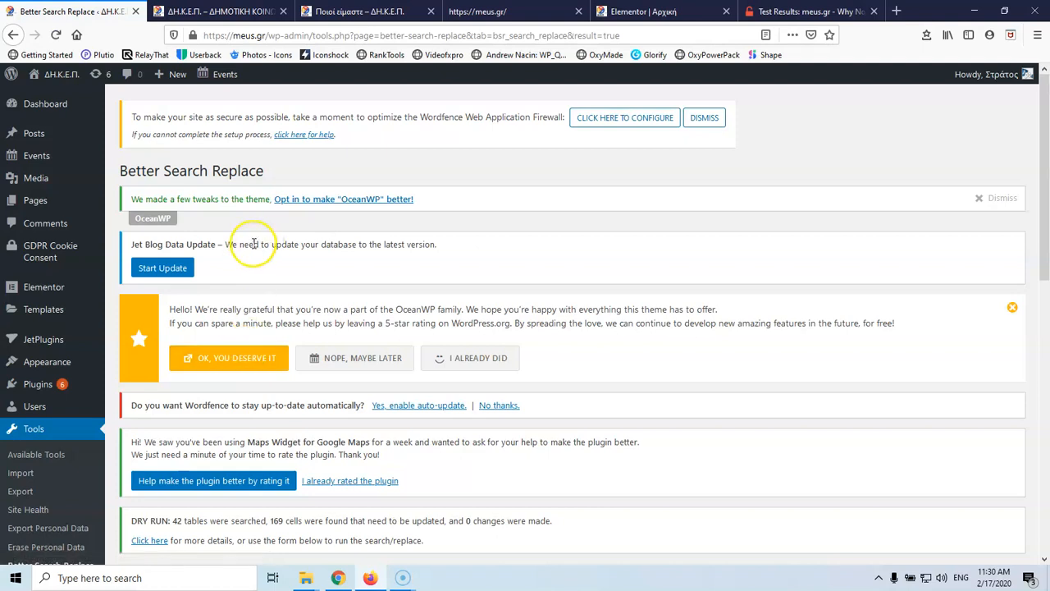
# - Review the dry run summary and its per-table change details
pyautogui.scroll(-3, 400, 217)
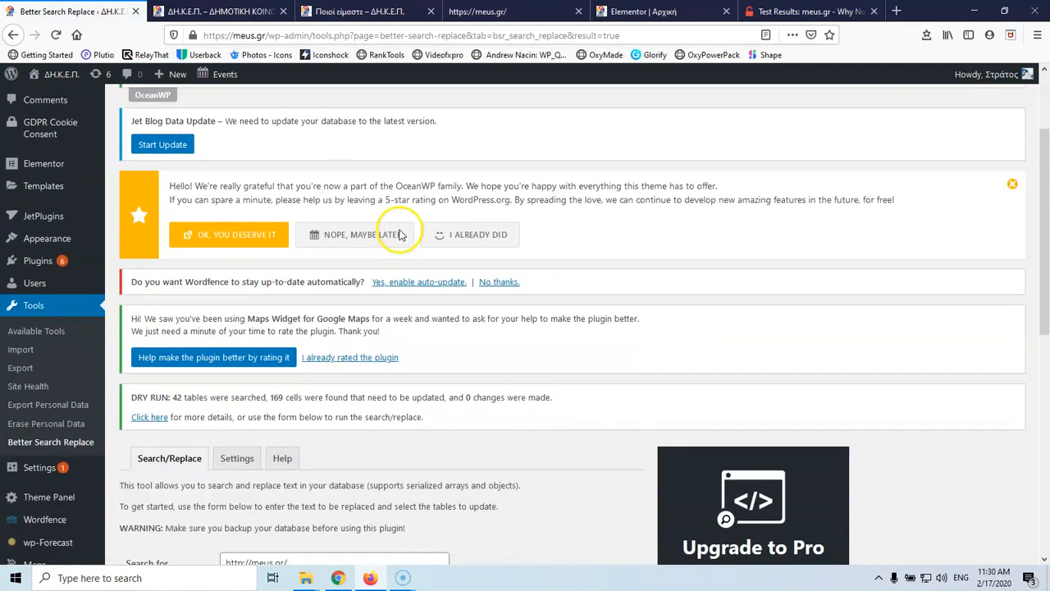
pyautogui.doubleClick(275, 387)
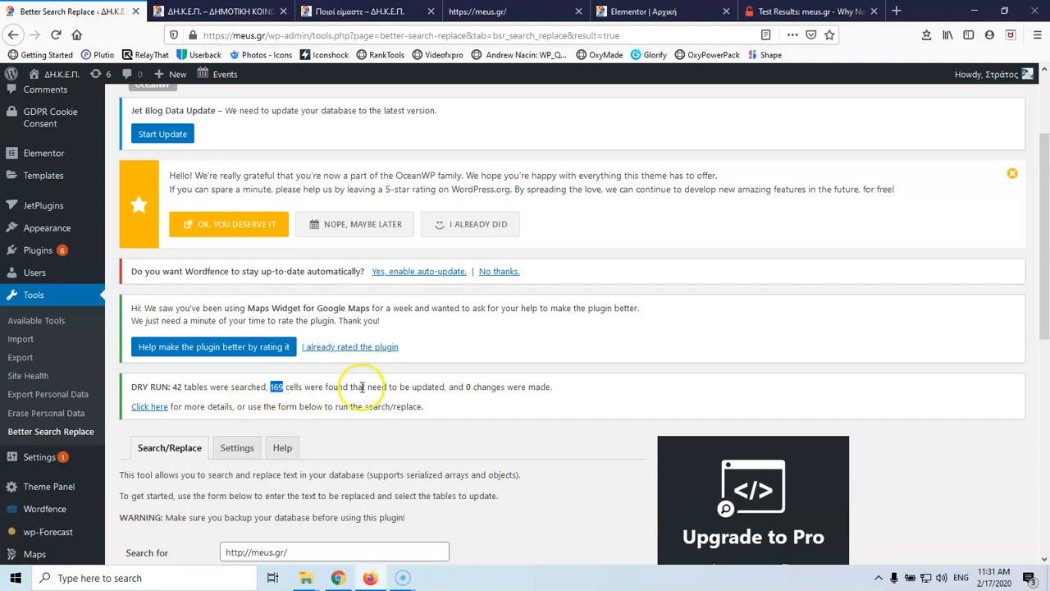
pyautogui.click(469, 386)
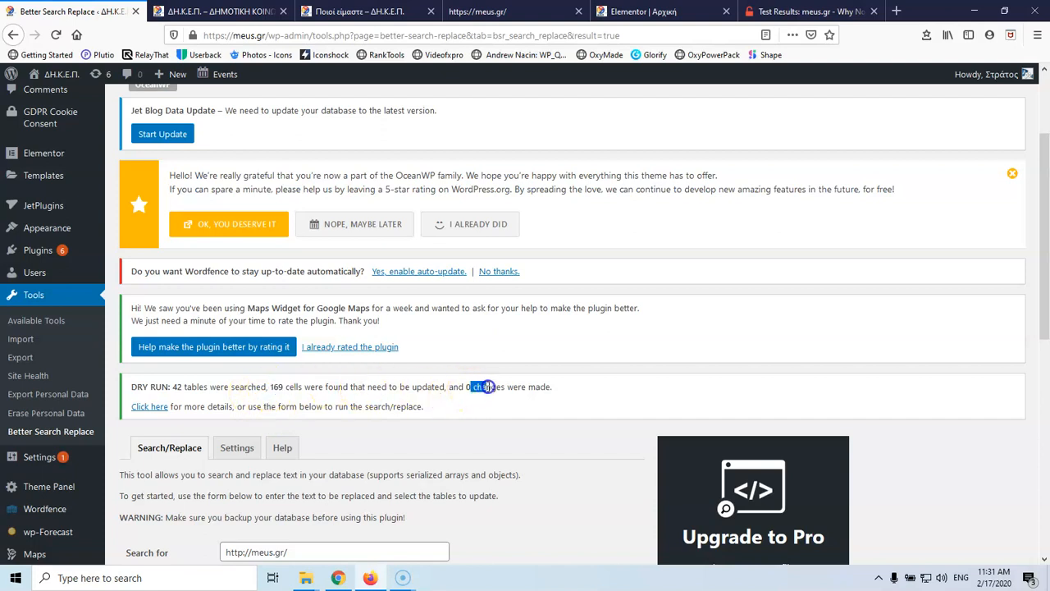
pyautogui.click(333, 387)
pyautogui.moveTo(272, 387); pyautogui.dragTo(448, 388)
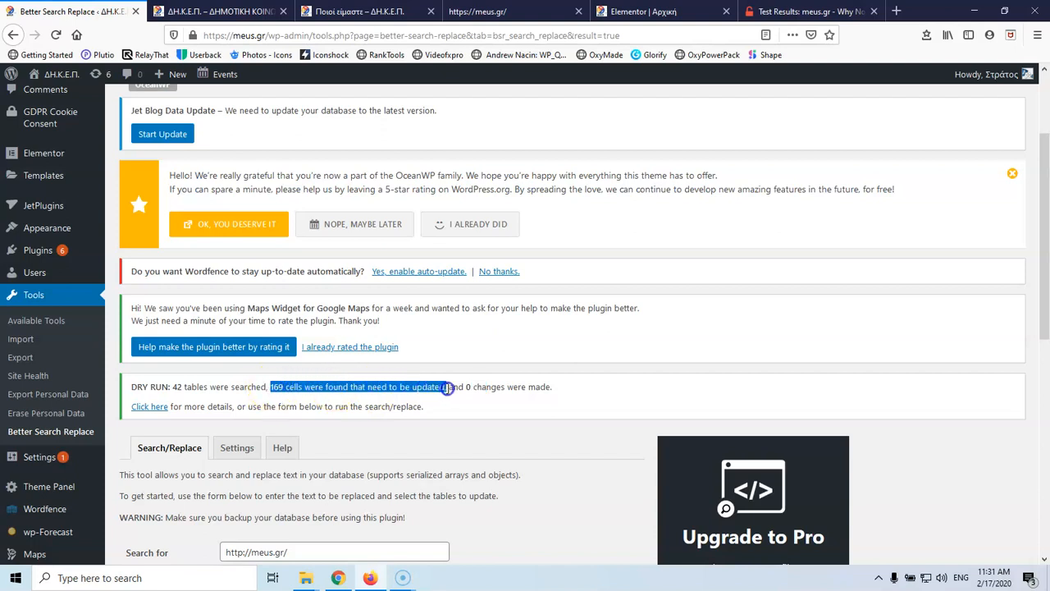
pyautogui.click(147, 406)
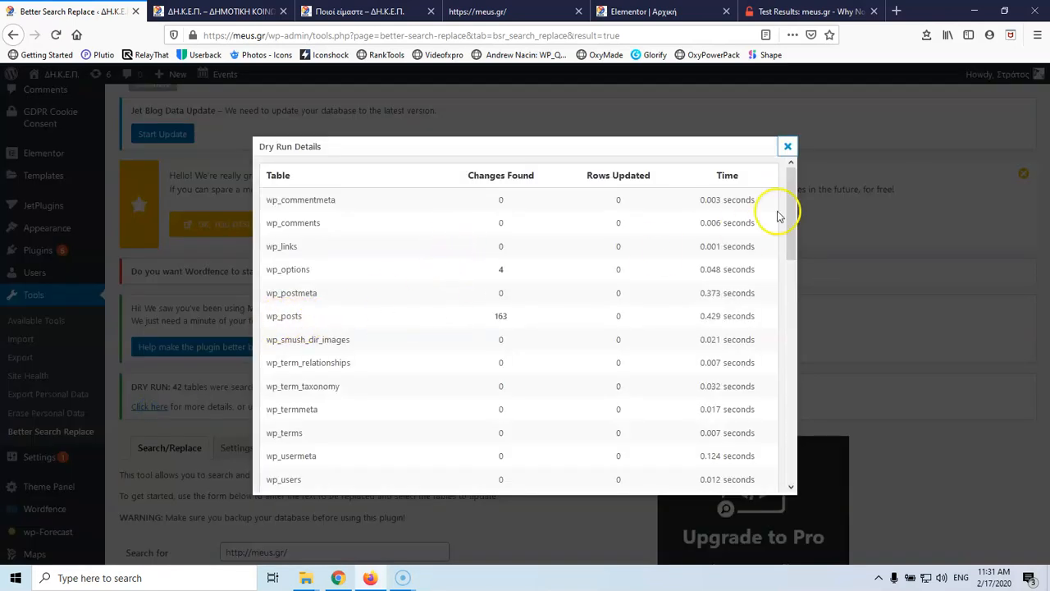
pyautogui.click(786, 146)
# - Turn off the dry run option and run the search and replace on the selected tables
pyautogui.scroll(-6, 392, 265)
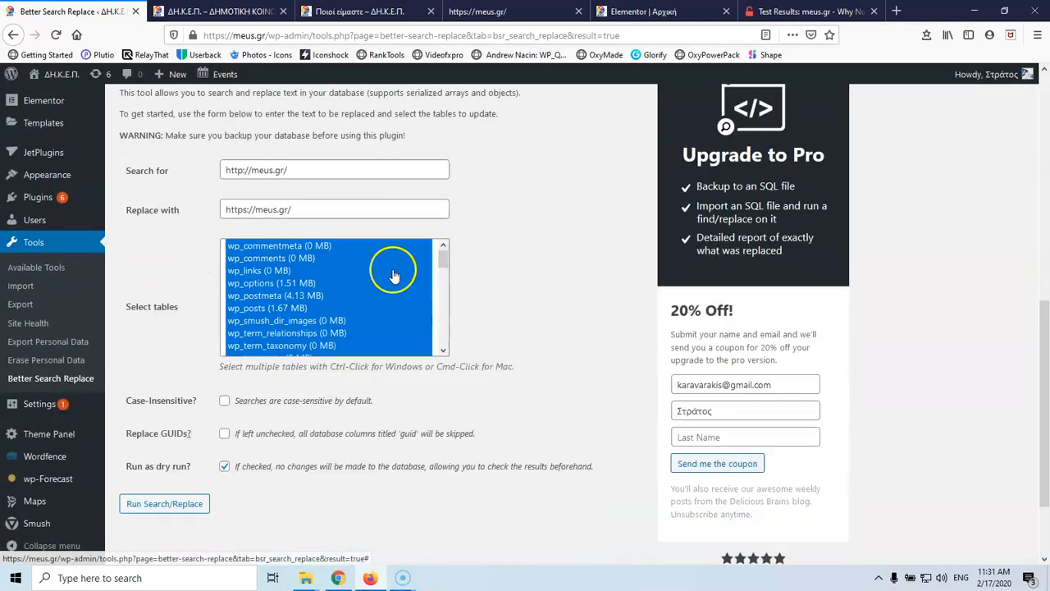
pyautogui.click(224, 363)
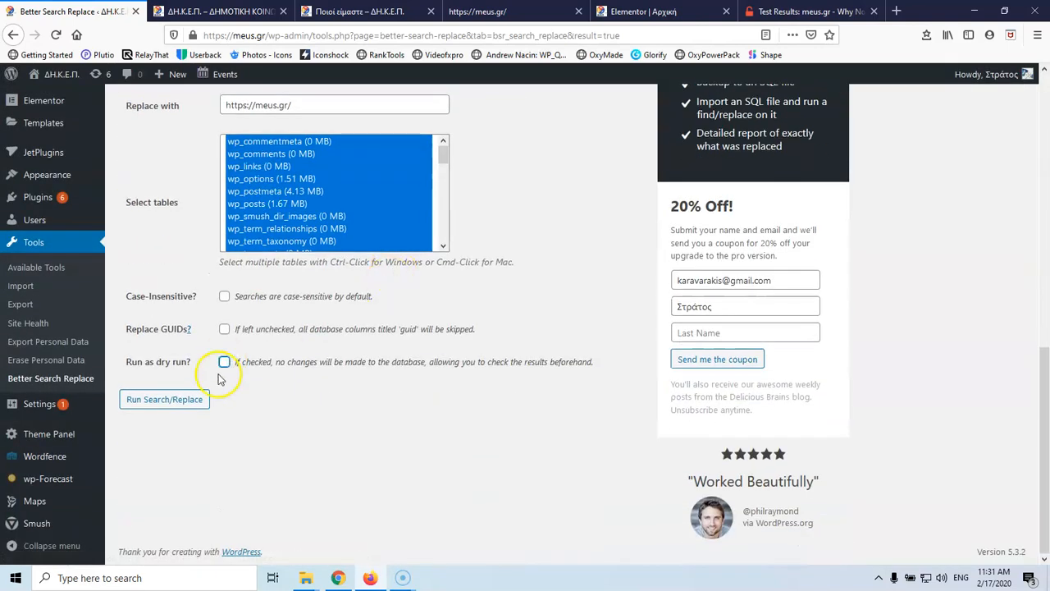
pyautogui.click(168, 400)
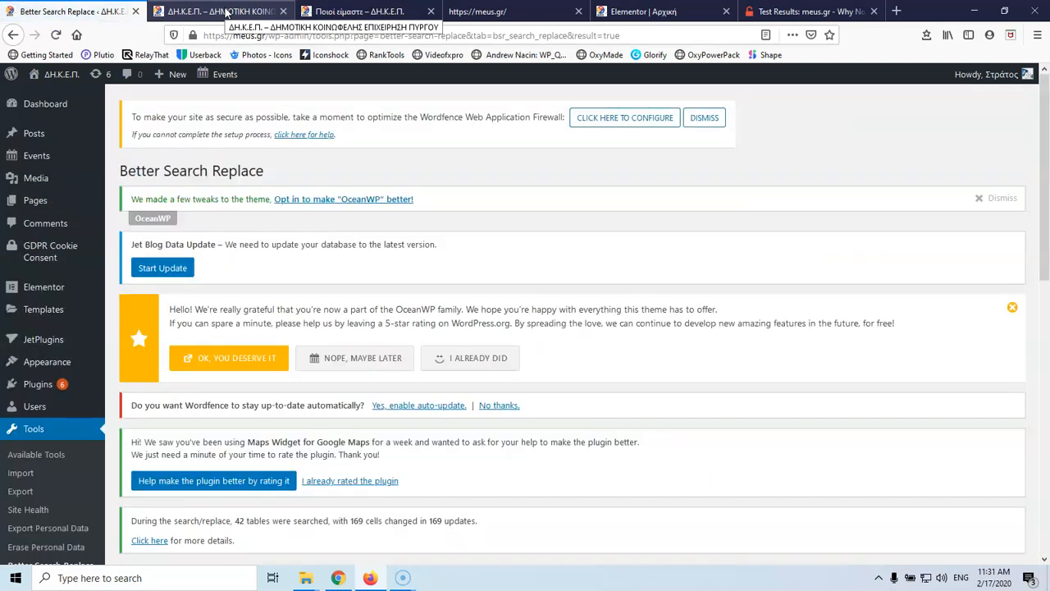
# - Reload the site's home page to check its padlock
pyautogui.click(225, 12)
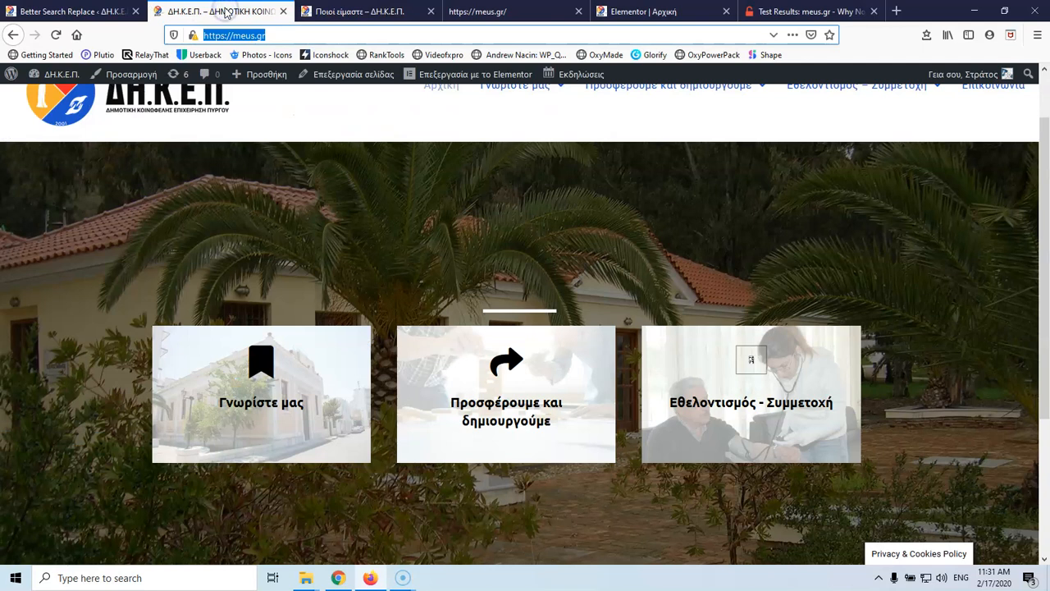
pyautogui.click(98, 11)
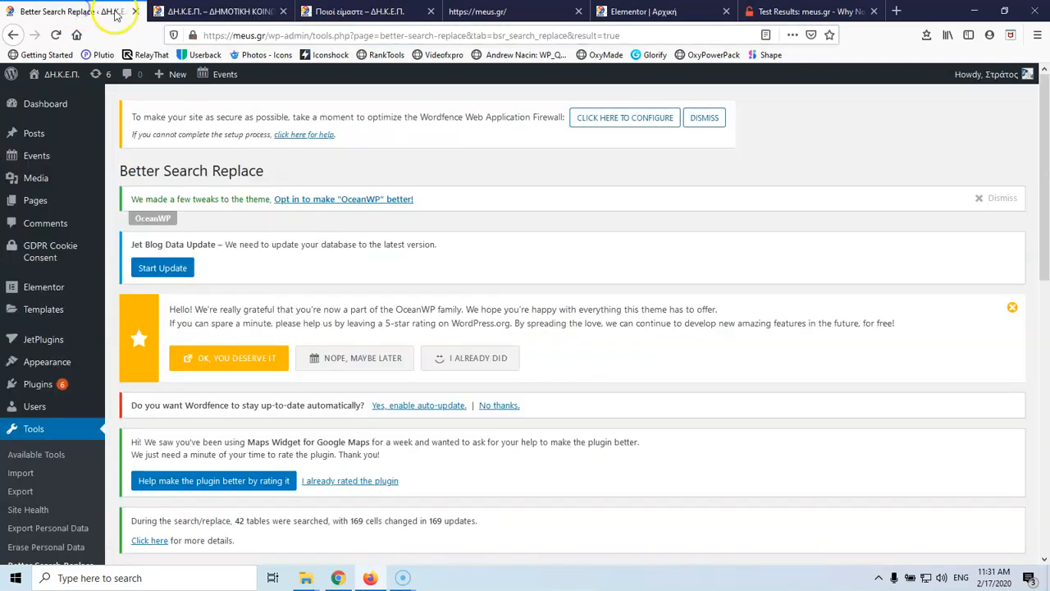
pyautogui.click(201, 17)
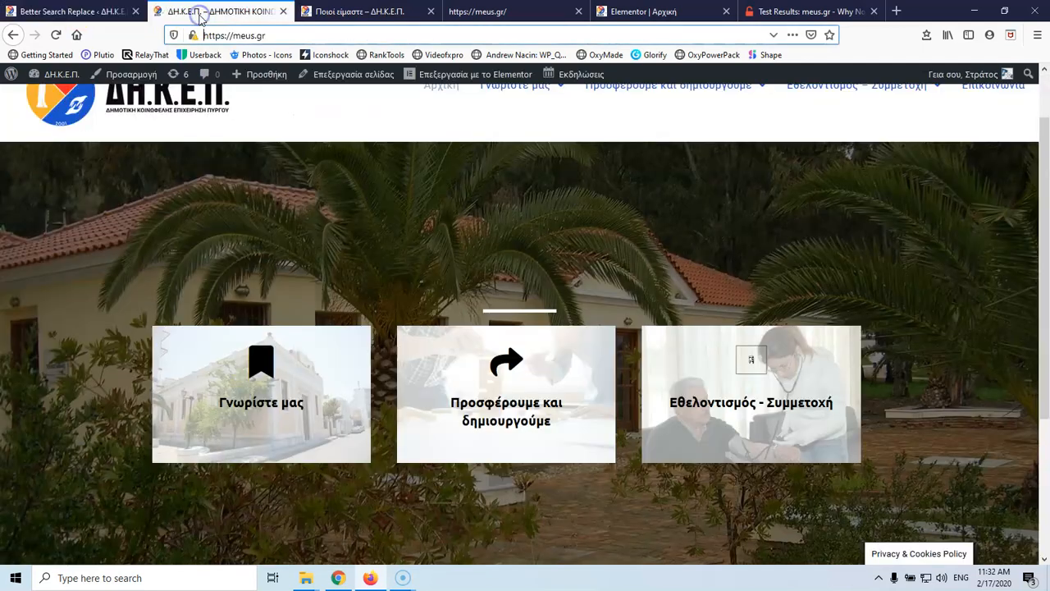
pyautogui.click(56, 36)
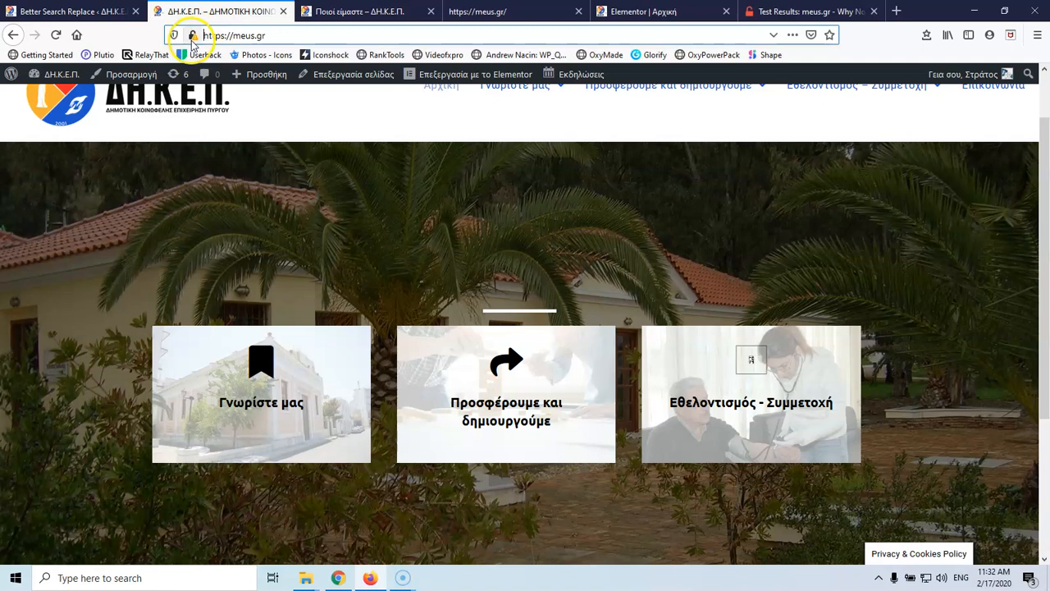
# - Inspect the first icon box's column wrapper on the home page and check its background image URL and source stylesheet
pyautogui.rightClick(233, 260)
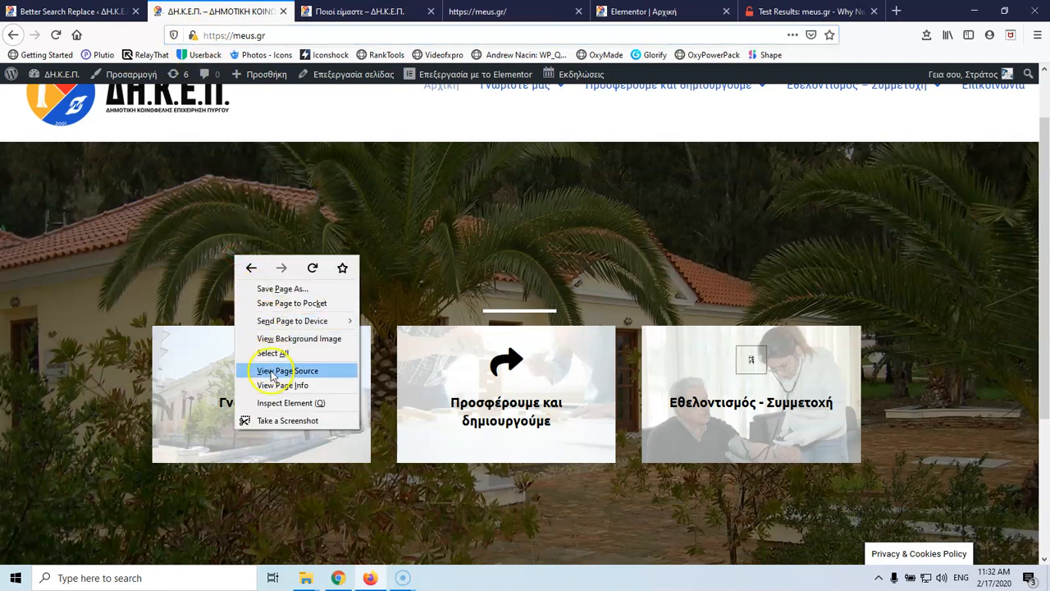
pyautogui.click(270, 398)
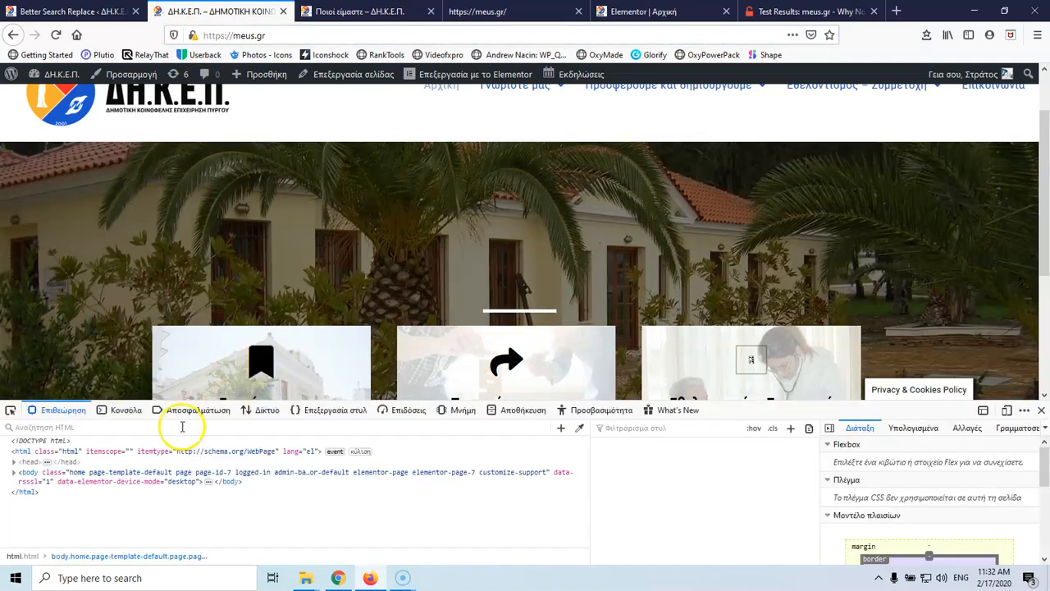
pyautogui.click(10, 409)
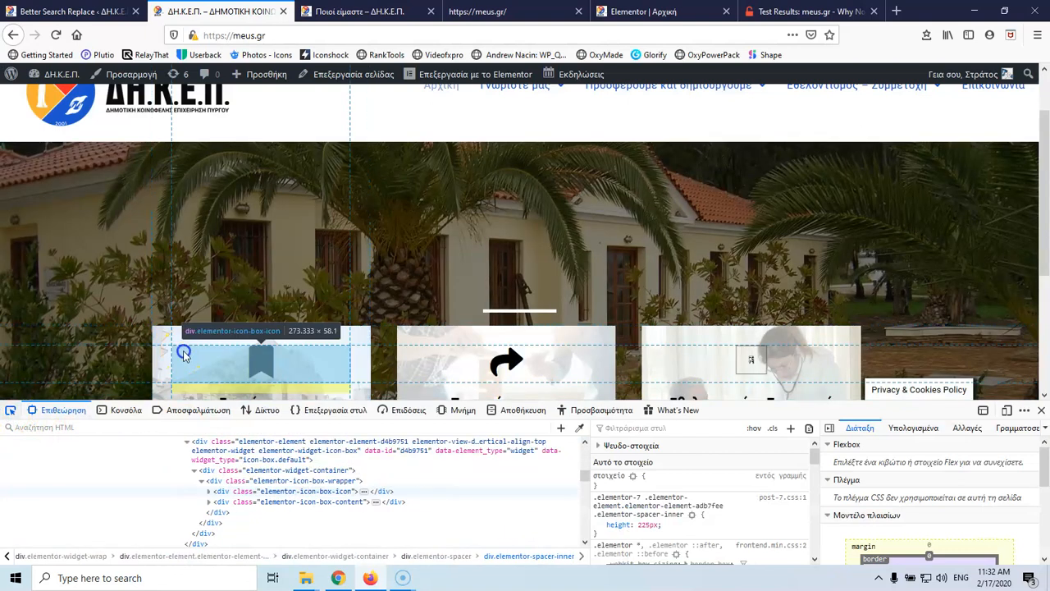
pyautogui.click(163, 340)
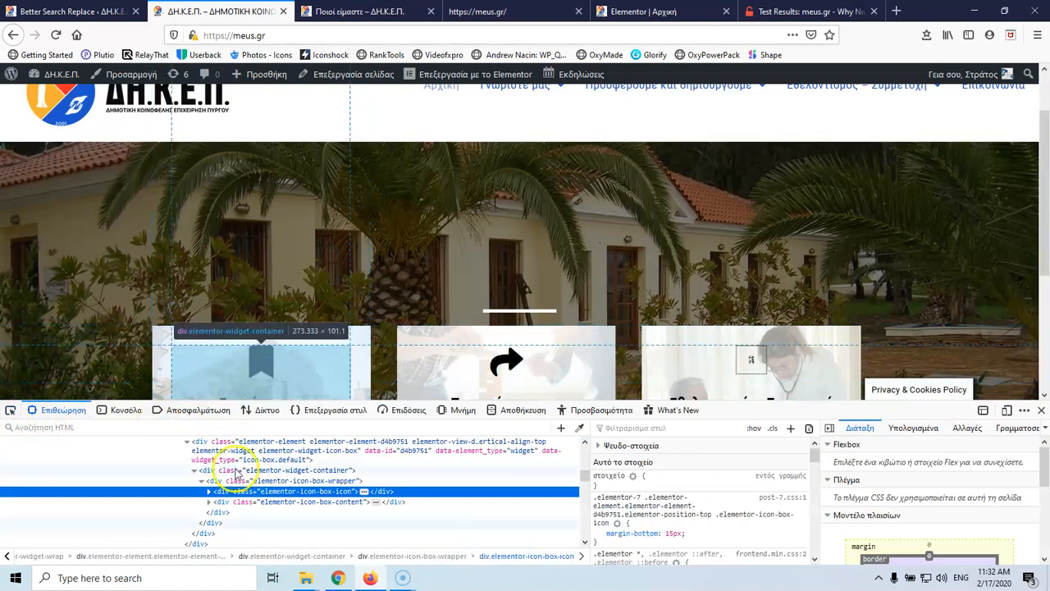
pyautogui.click(209, 462)
pyautogui.scroll(2, 209, 462)
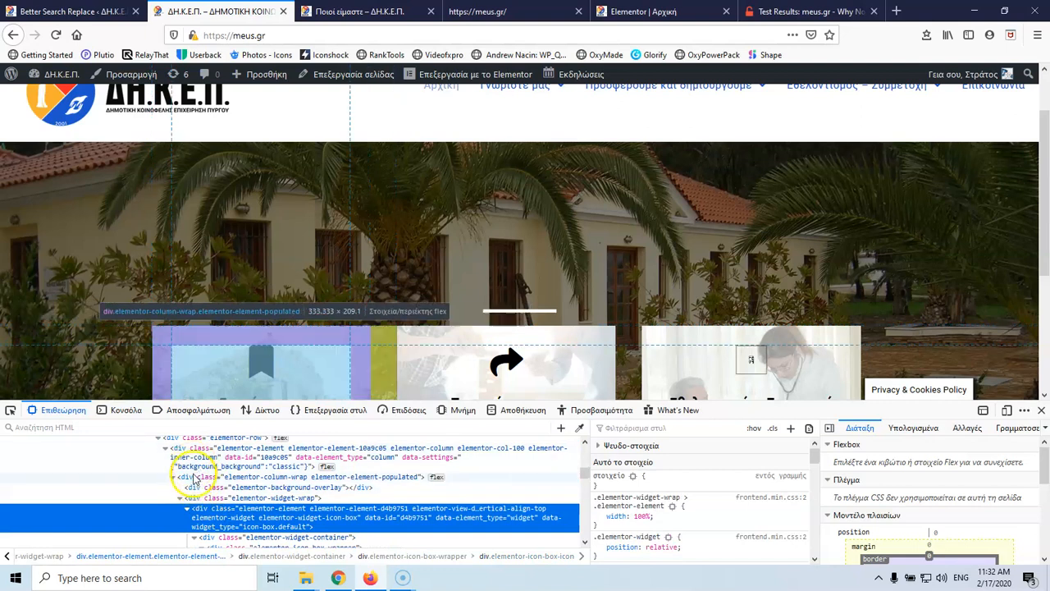
pyautogui.click(188, 476)
pyautogui.scroll(-2, 699, 522)
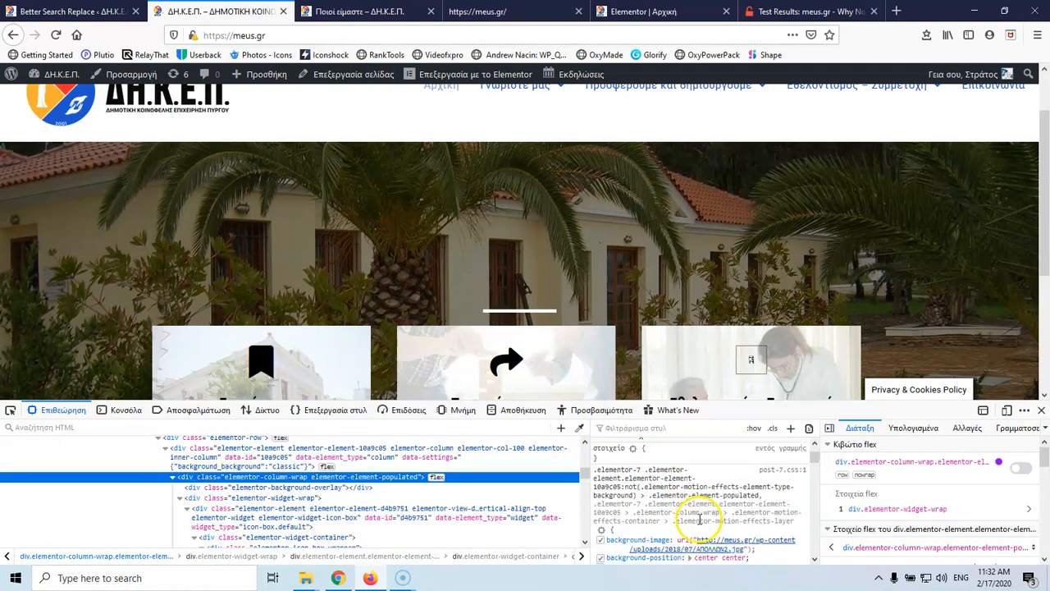
pyautogui.moveTo(715, 512)
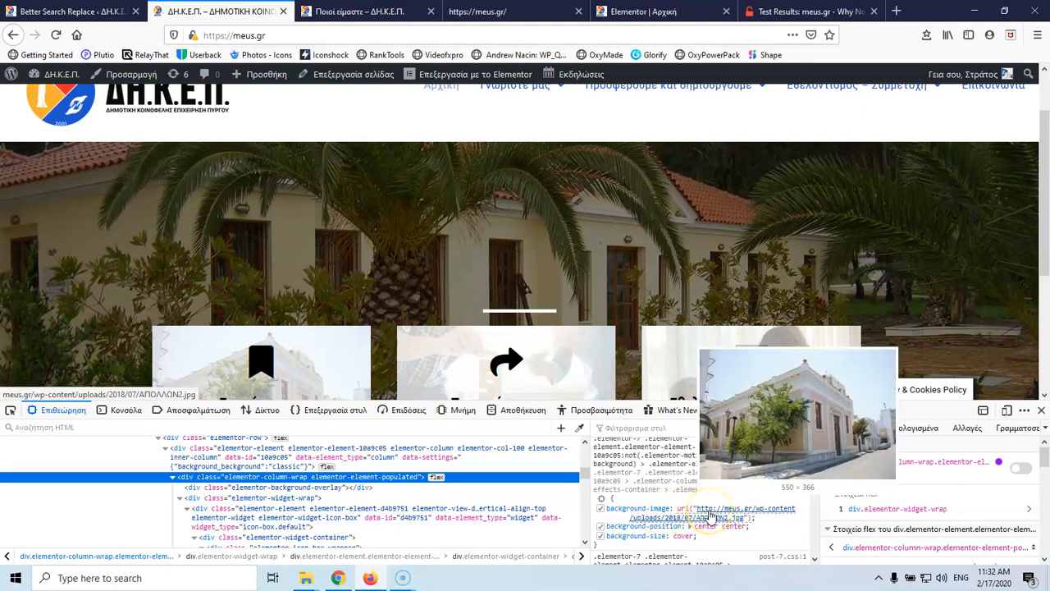
pyautogui.scroll(3, 680, 509)
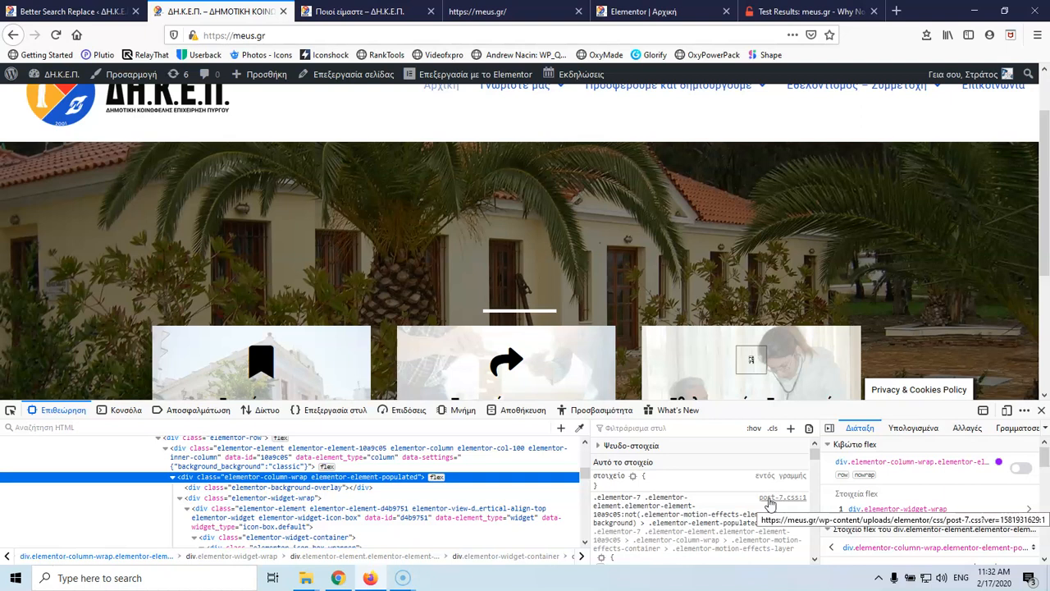
pyautogui.scroll(-2, 619, 502)
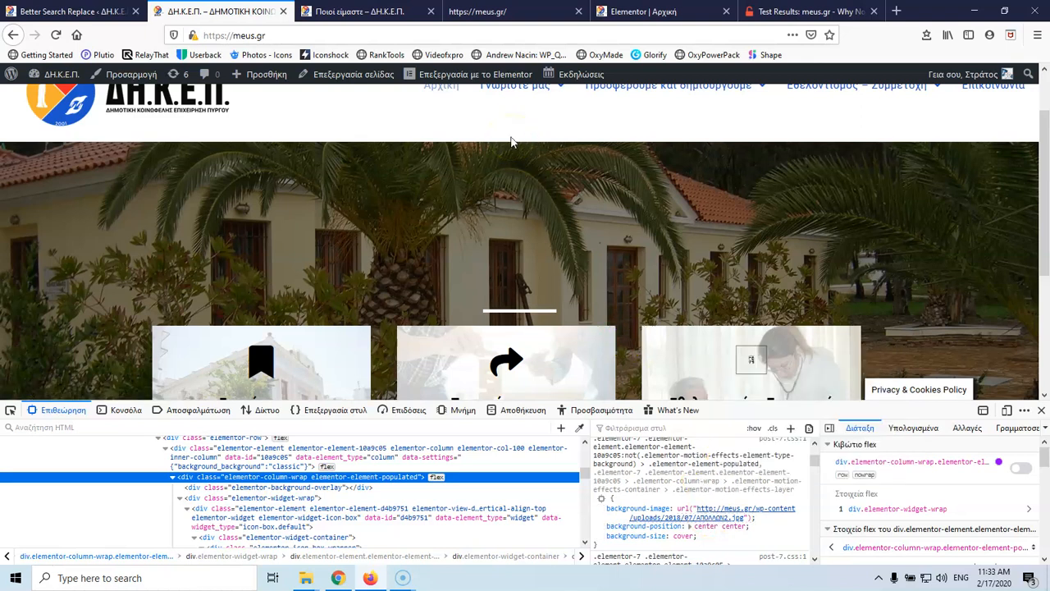
# - Return to the WordPress dashboard and open Elementor's Replace URL tool
pyautogui.moveTo(10, 74)
pyautogui.click(72, 12)
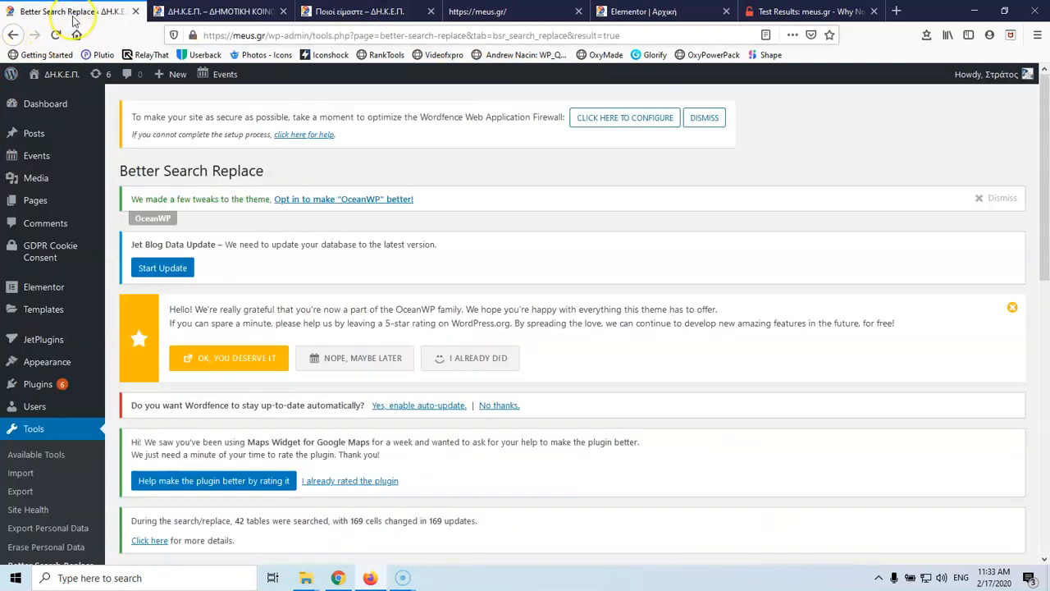
pyautogui.scroll(-5, 56, 202)
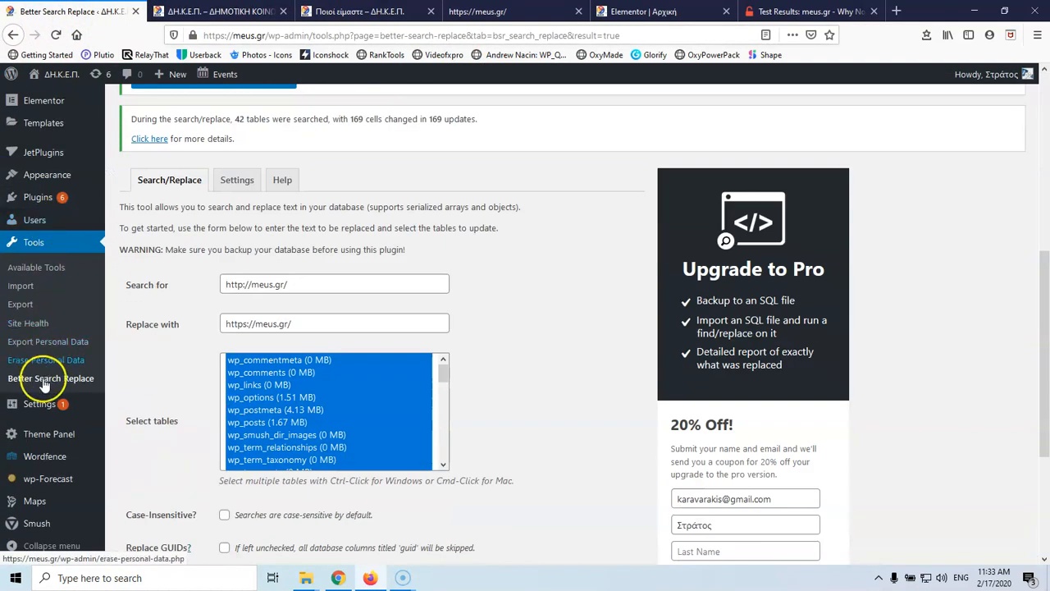
pyautogui.scroll(2, 42, 328)
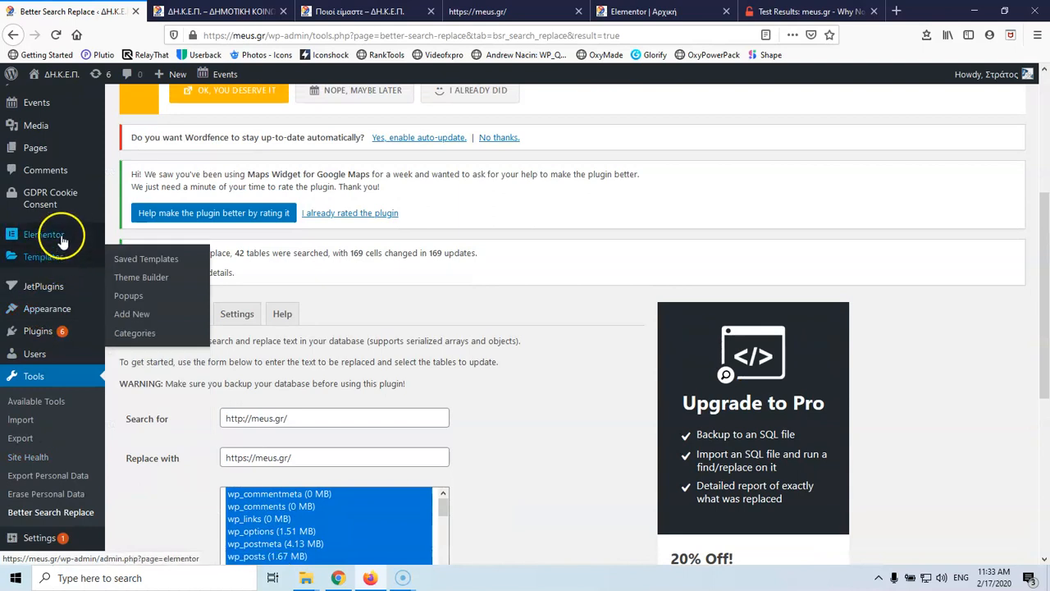
pyautogui.moveTo(72, 239)
pyautogui.click(130, 276)
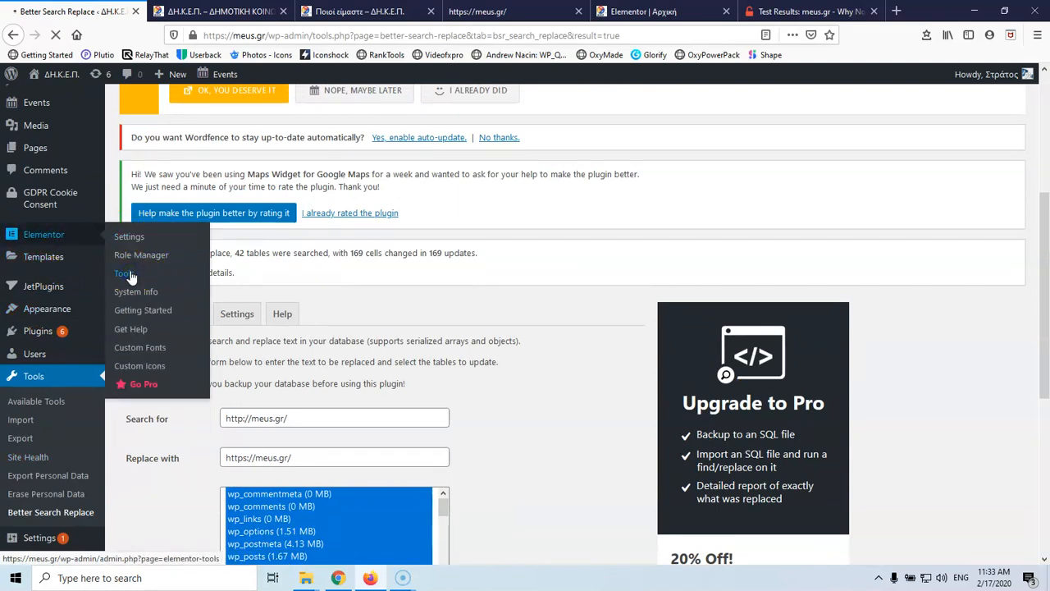
pyautogui.scroll(-4, 283, 291)
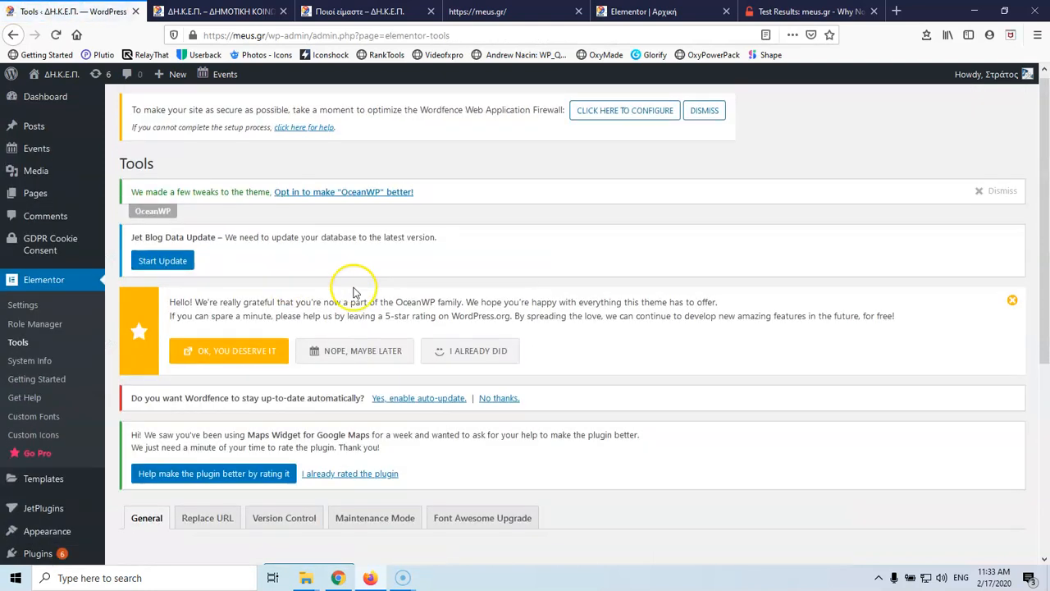
pyautogui.click(207, 261)
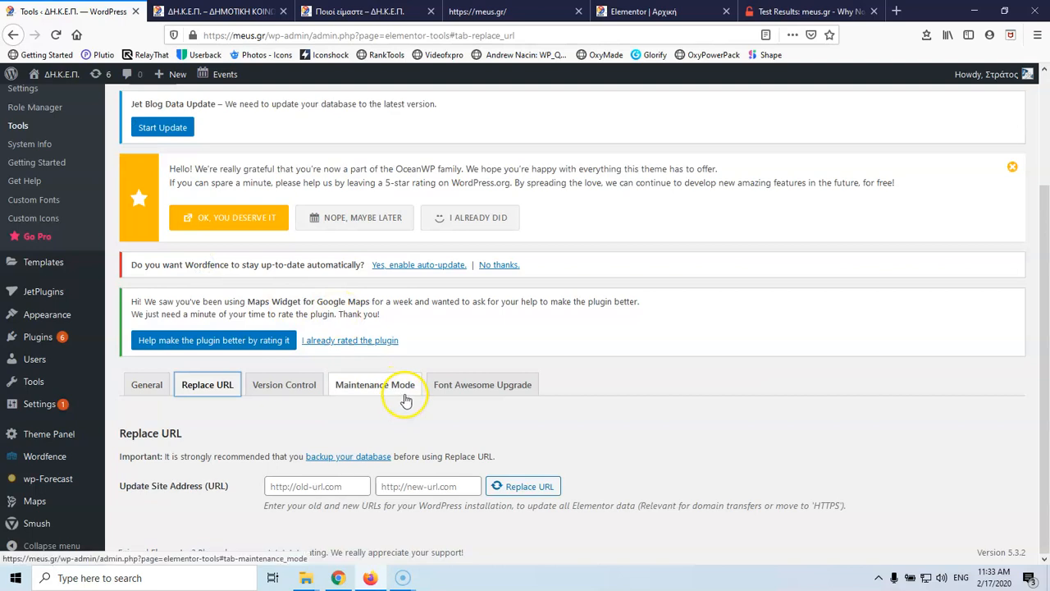
pyautogui.click(324, 486)
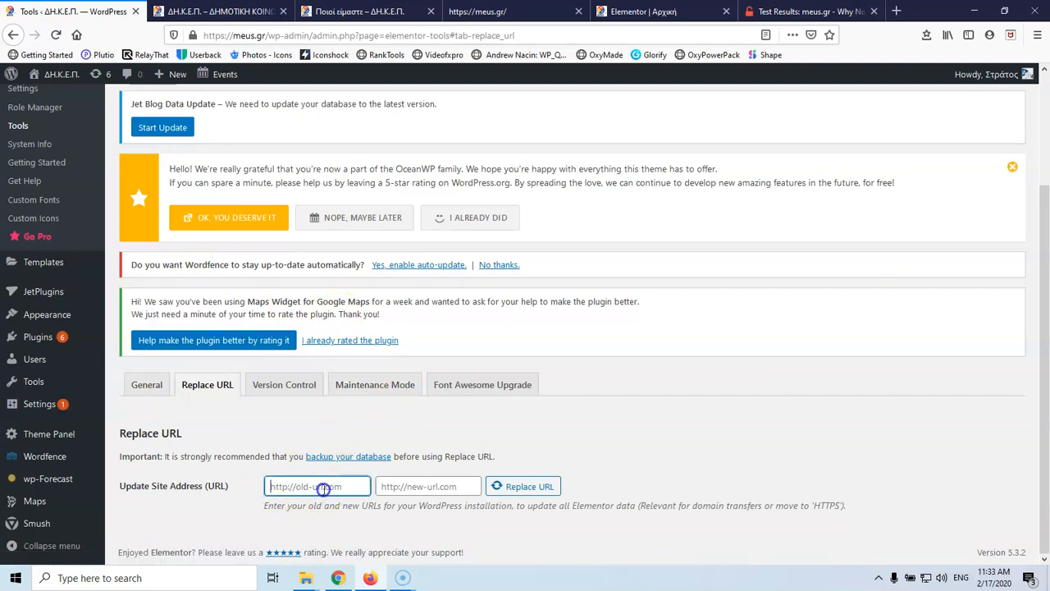
pyautogui.write('https://meus.gr/')
pyautogui.click(289, 487)
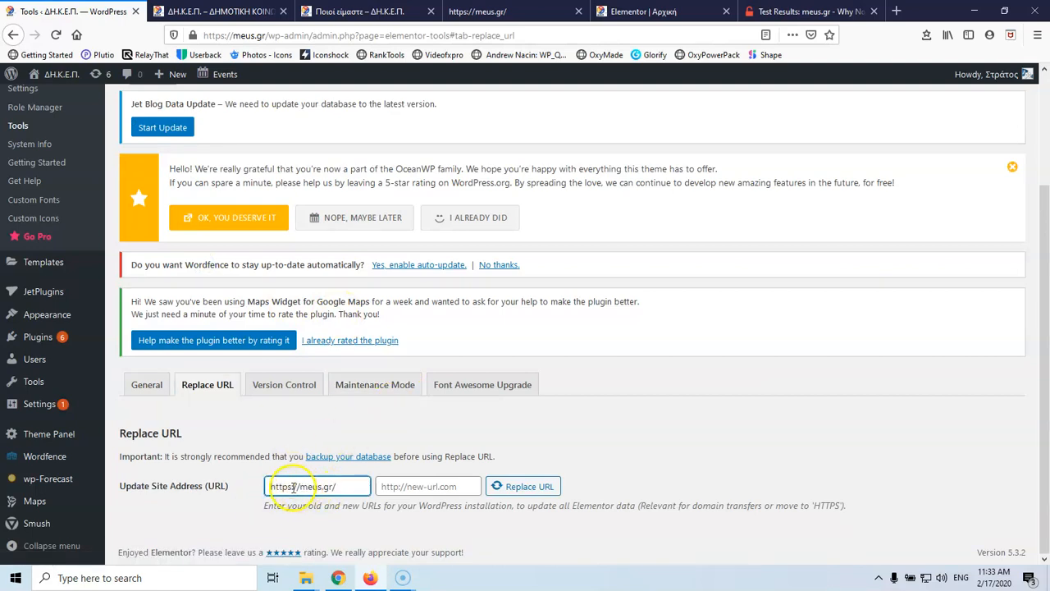
pyautogui.press('BackSpace')
pyautogui.press('BackSpace')
pyautogui.write(':')
pyautogui.click(402, 489)
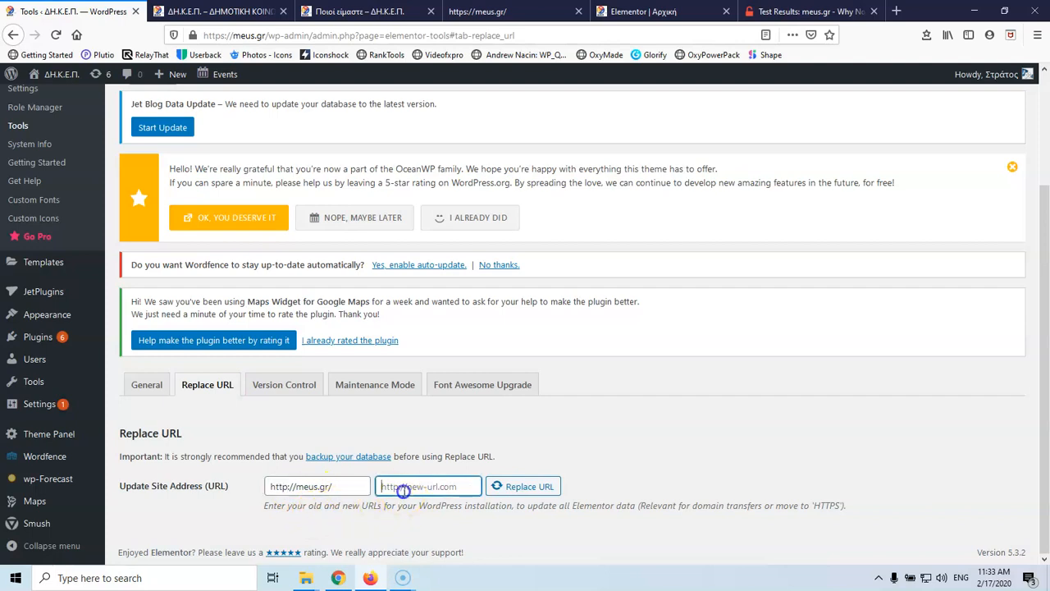
pyautogui.write('https://meus.gr/')
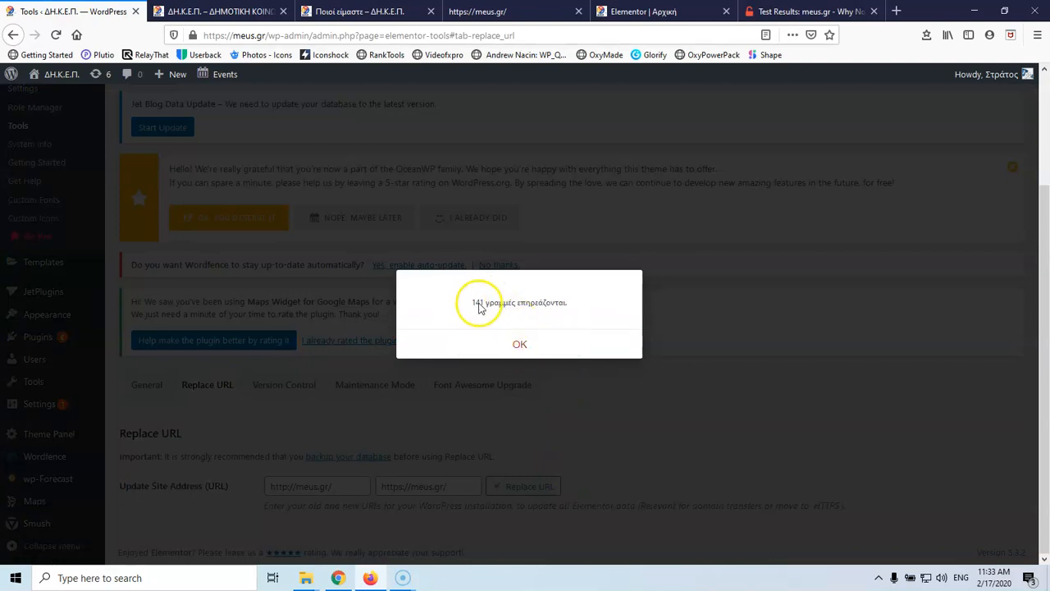
pyautogui.click(539, 354)
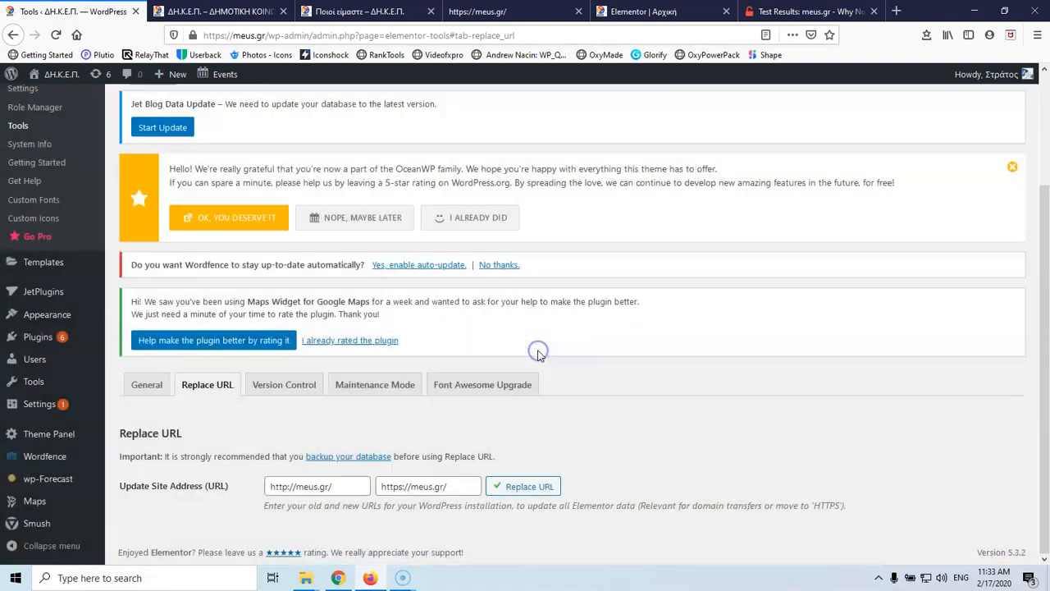
# - Reload the site's home page and check the first icon box's background image URL in the inspector's style rules
pyautogui.click(218, 12)
pyautogui.click(54, 34)
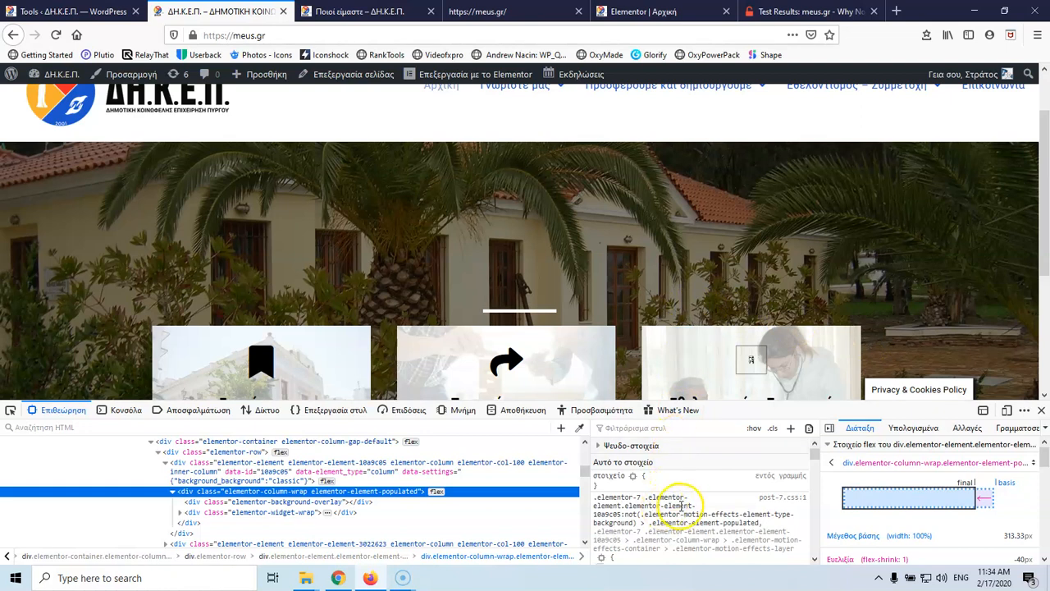
pyautogui.scroll(-2, 681, 504)
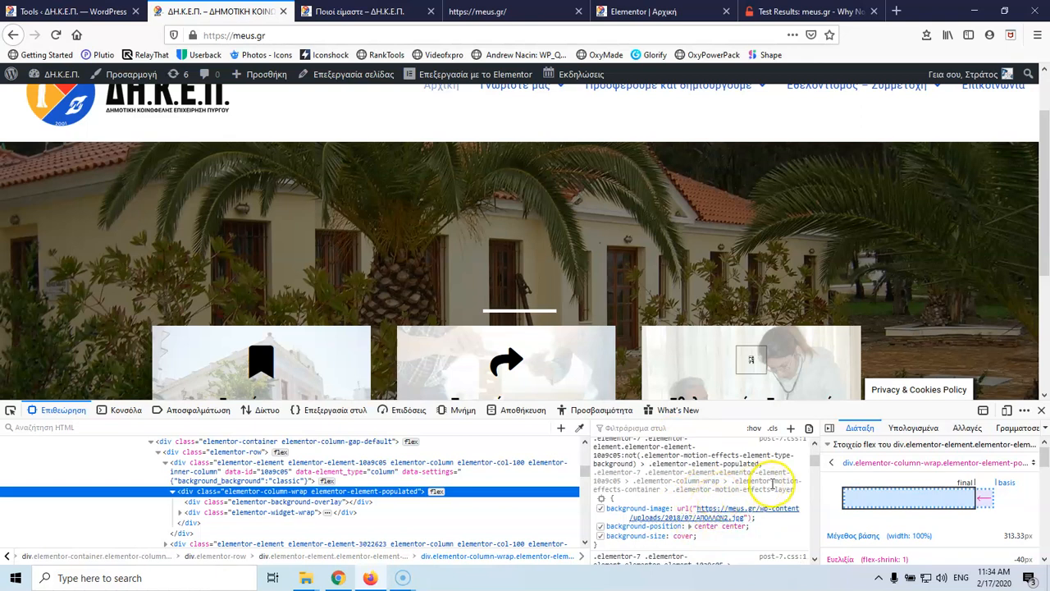
pyautogui.scroll(2, 770, 472)
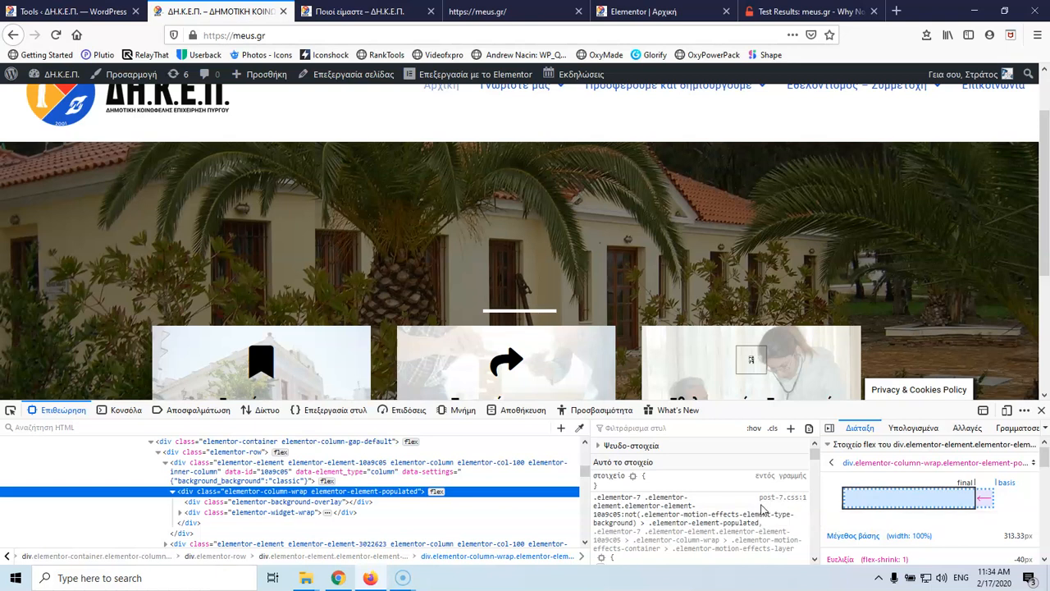
pyautogui.scroll(-2, 746, 507)
pyautogui.moveTo(715, 516)
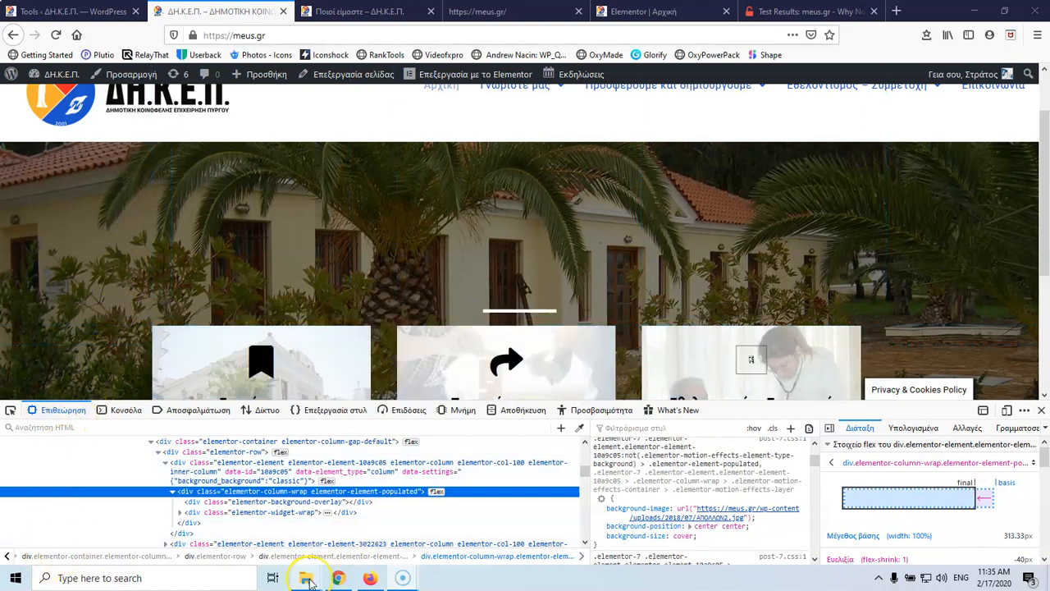
# - Switch to File Explorer, review the WordPress files in the local site's public folder and open wp-content
pyautogui.moveTo(309, 581)
pyautogui.click(312, 528)
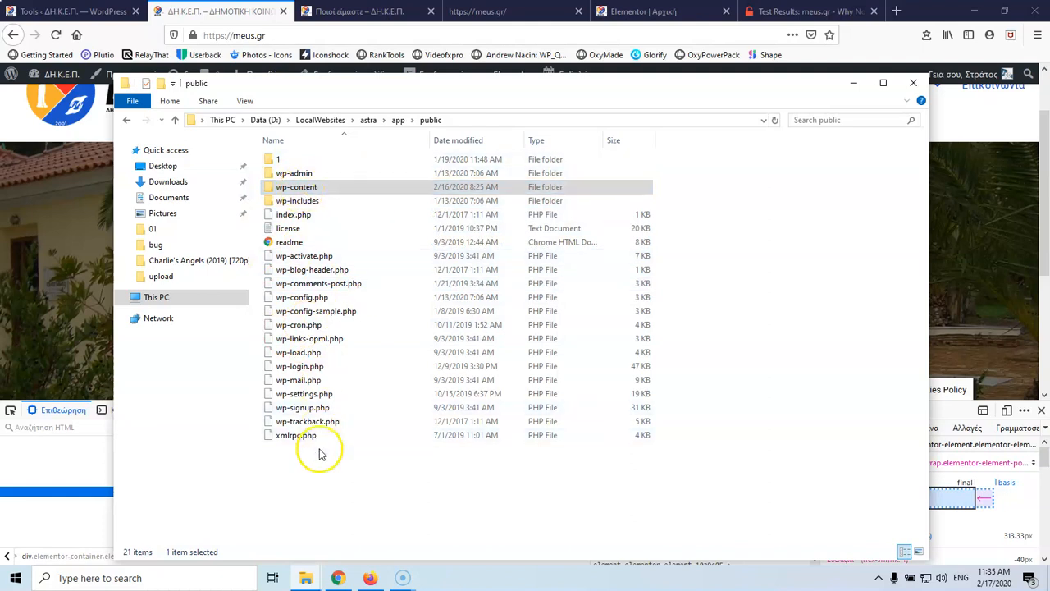
pyautogui.moveTo(319, 469); pyautogui.dragTo(292, 176)
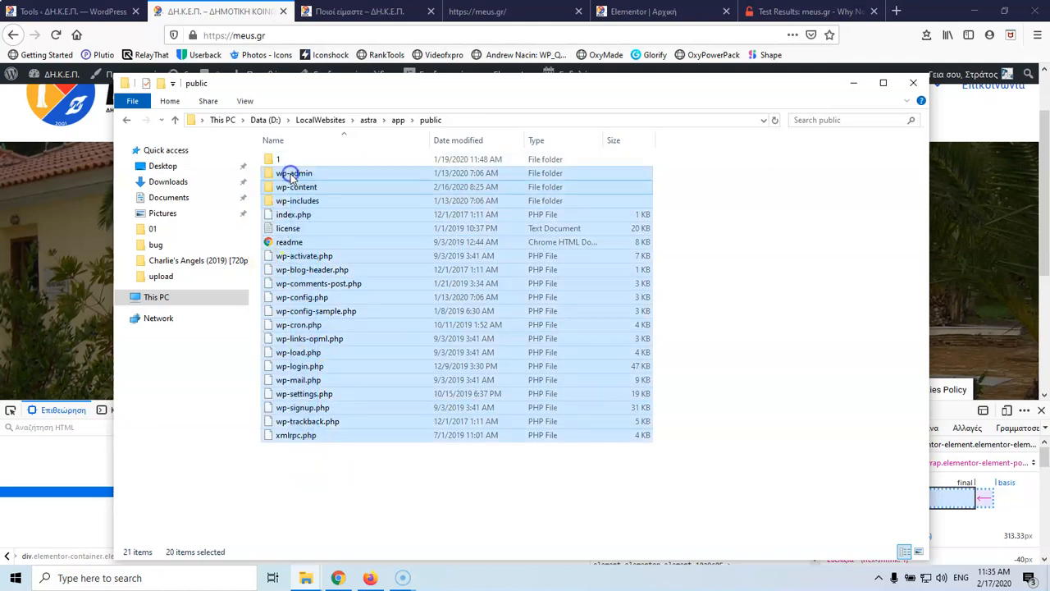
pyautogui.click(336, 476)
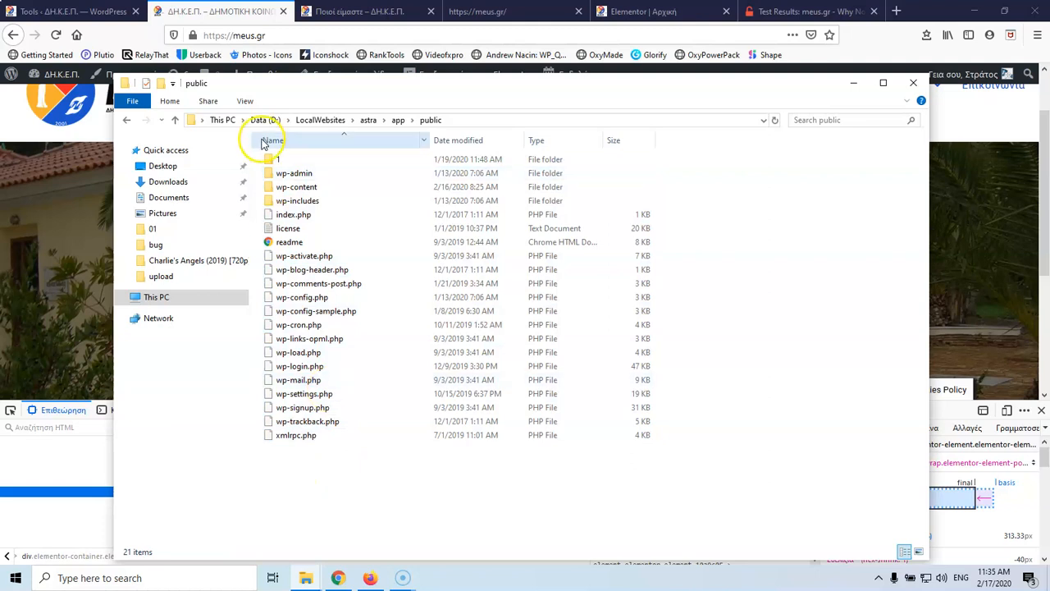
pyautogui.doubleClick(289, 188)
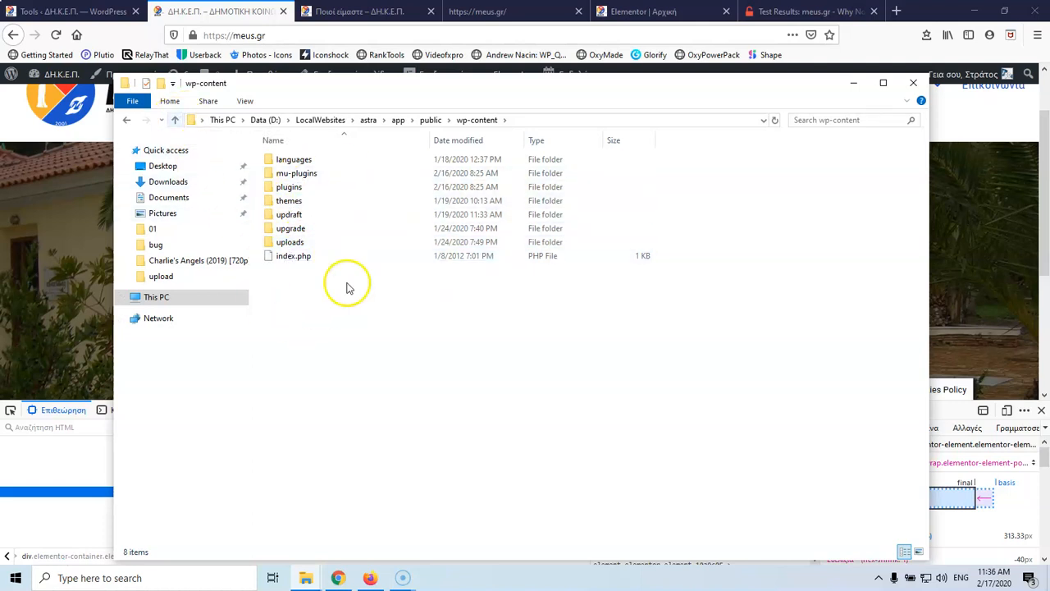
# - Search Windows for Notepad++ and launch it
pyautogui.click(156, 578)
pyautogui.write('n')
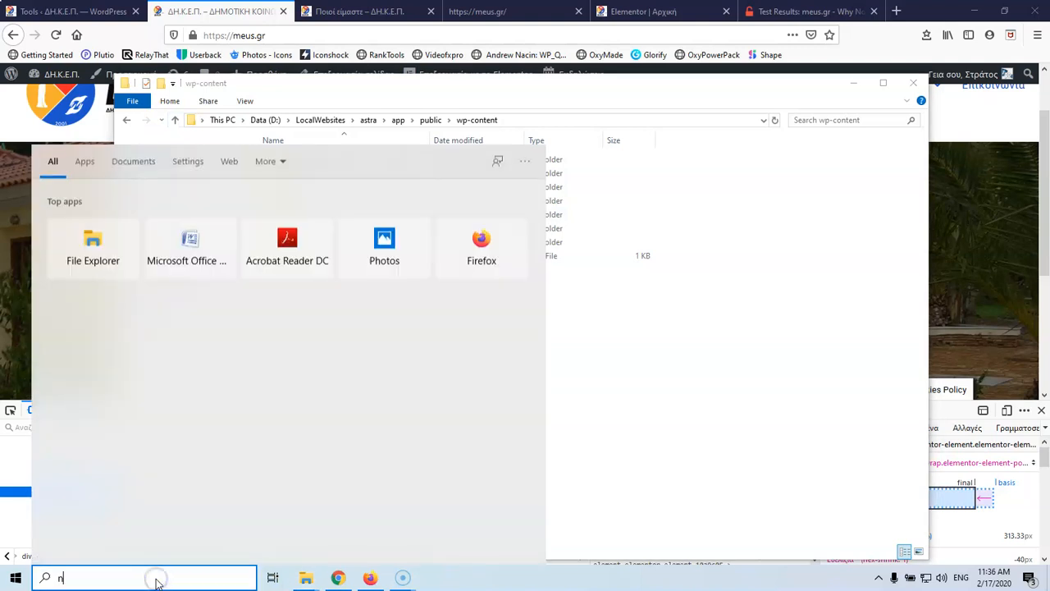
pyautogui.write('ote')
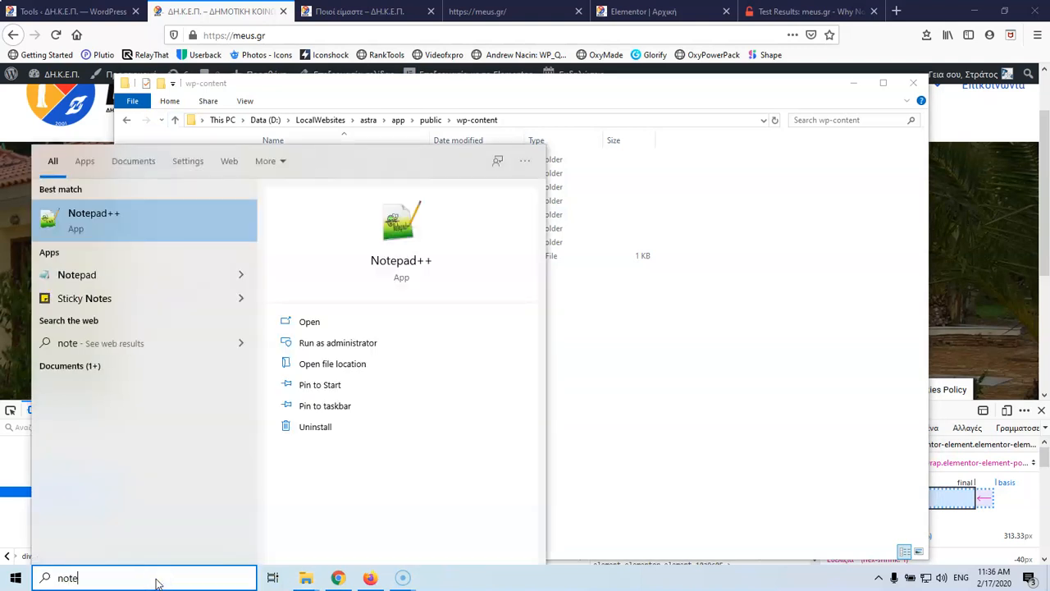
pyautogui.click(180, 228)
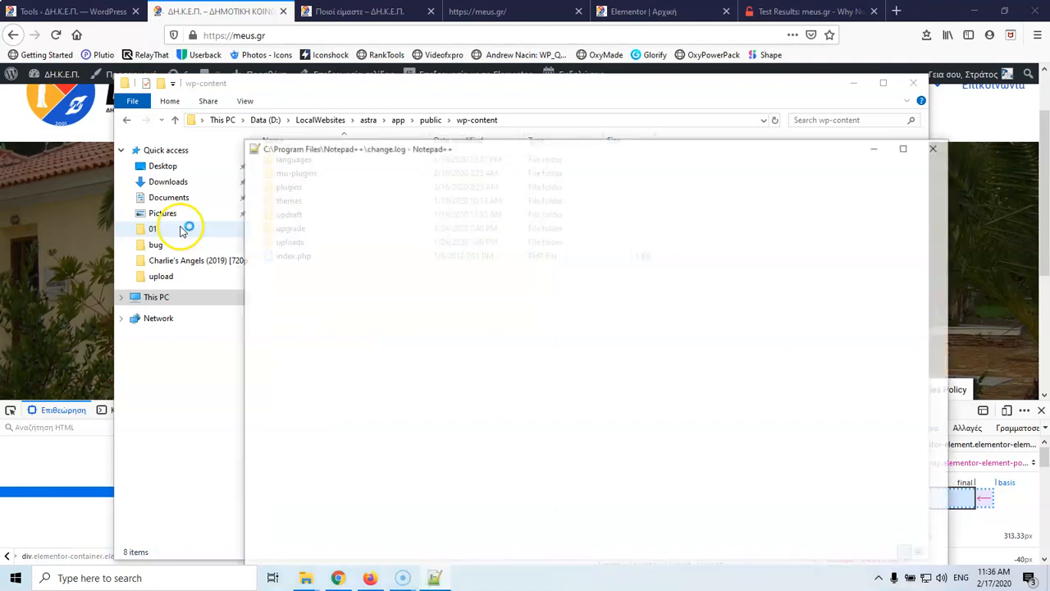
pyautogui.click(609, 327)
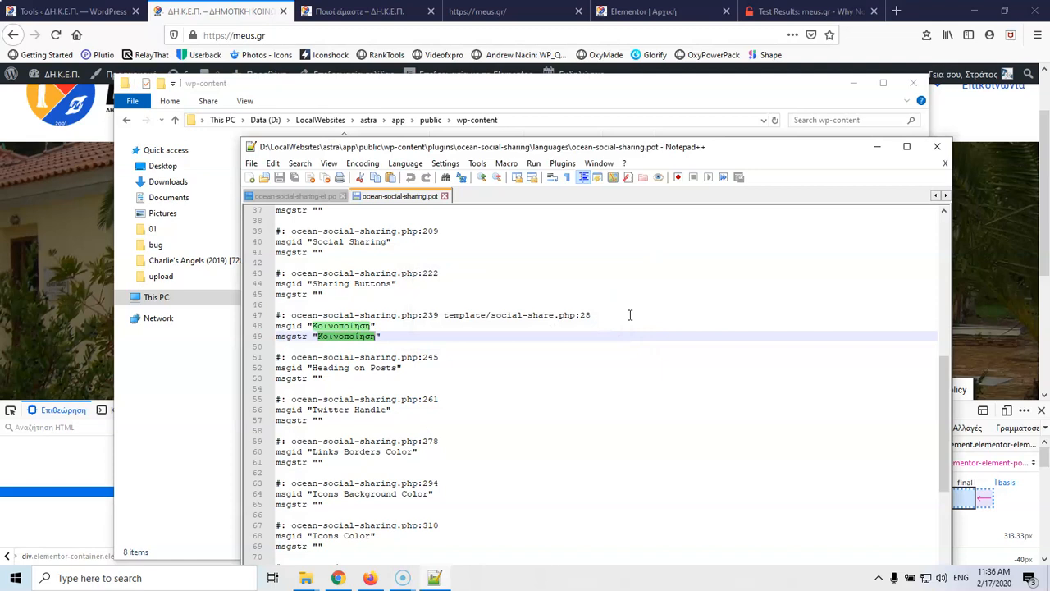
pyautogui.hotkey('ctrl', 'f')
pyautogui.click(453, 288)
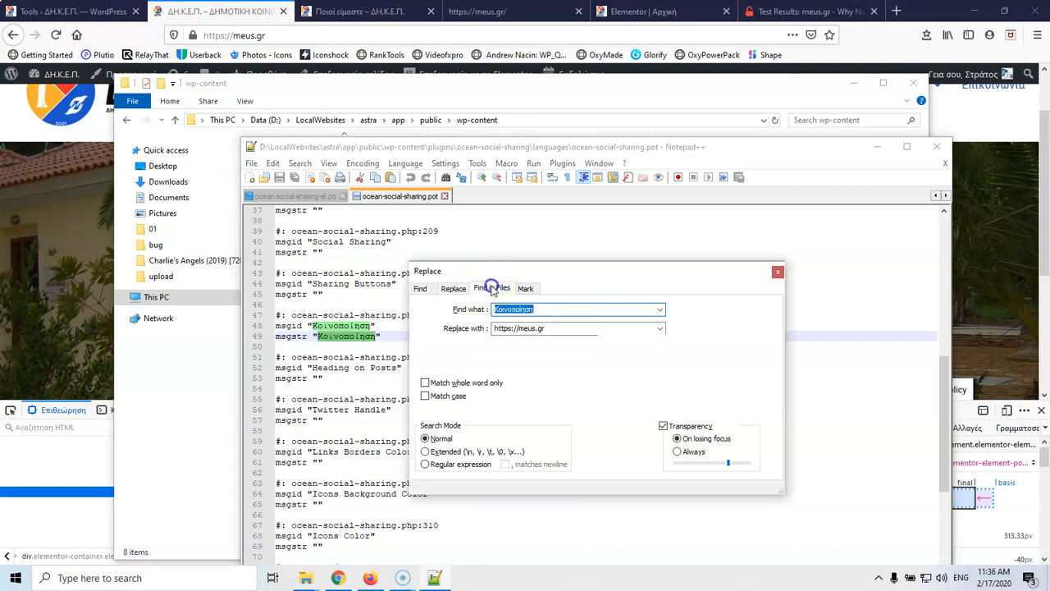
pyautogui.click(492, 288)
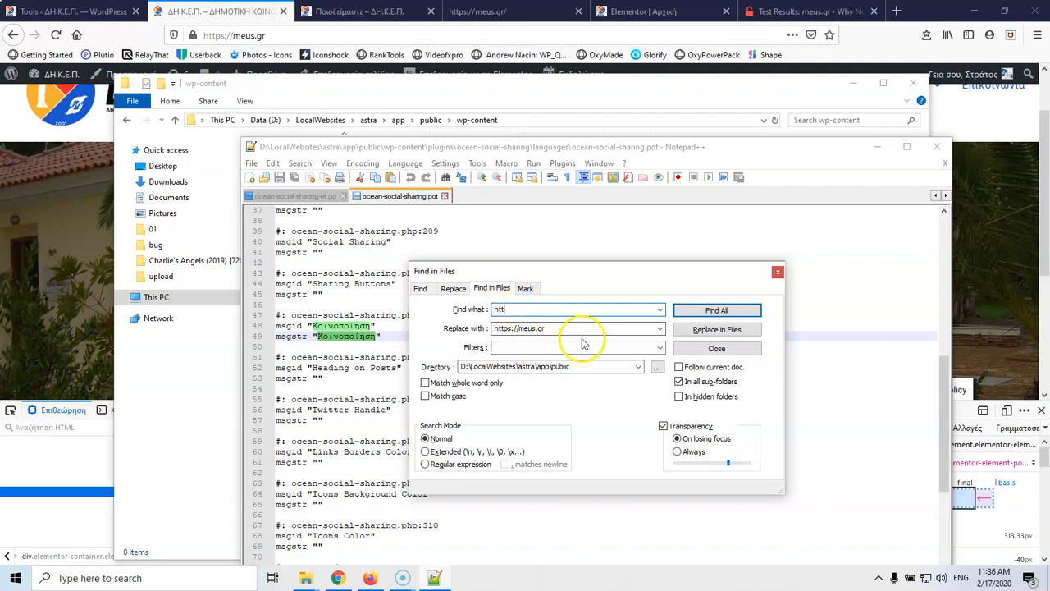
pyautogui.moveTo(567, 328); pyautogui.dragTo(450, 330)
pyautogui.hotkey('ctrl', 'c')
pyautogui.doubleClick(497, 308)
pyautogui.hotkey('ctrl', 'v')
pyautogui.click(512, 309)
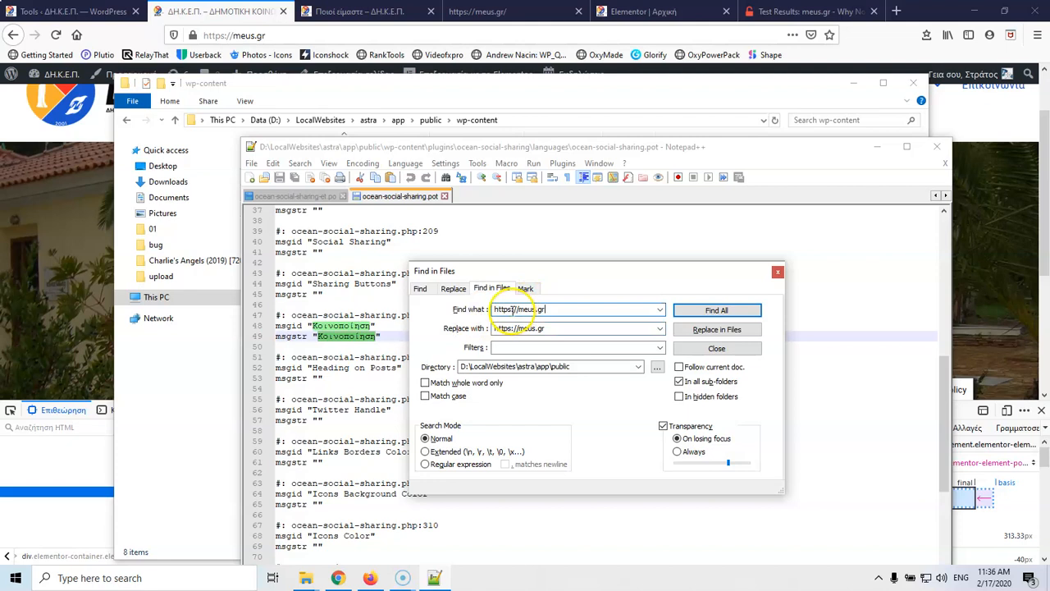
pyautogui.press('BackSpace')
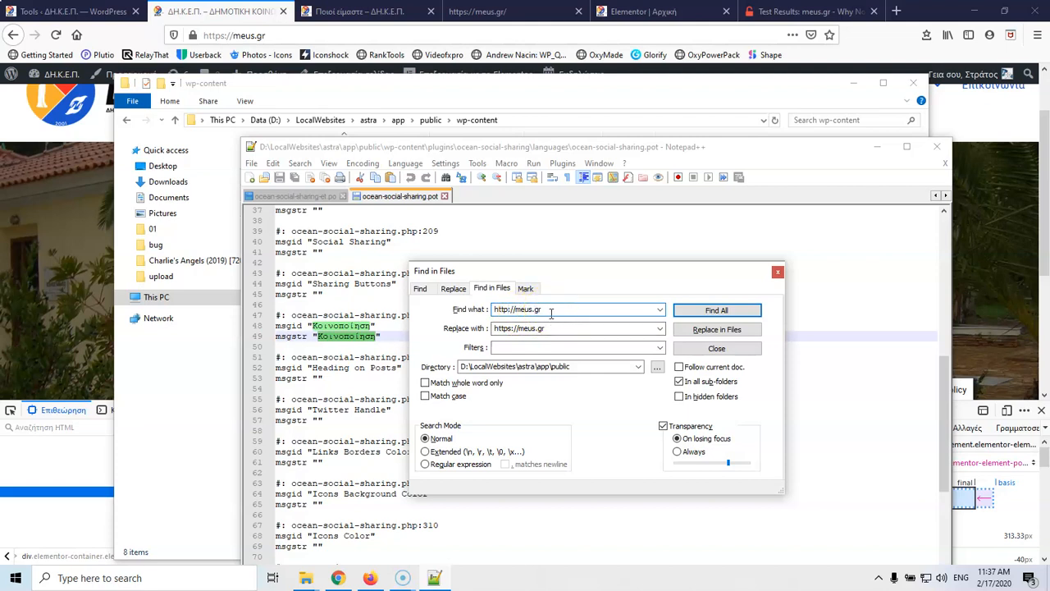
# - Start the replacement in all files under D:\LocalWebsites\astra\app\public and cancel it while it is running
pyautogui.click(696, 331)
pyautogui.click(538, 335)
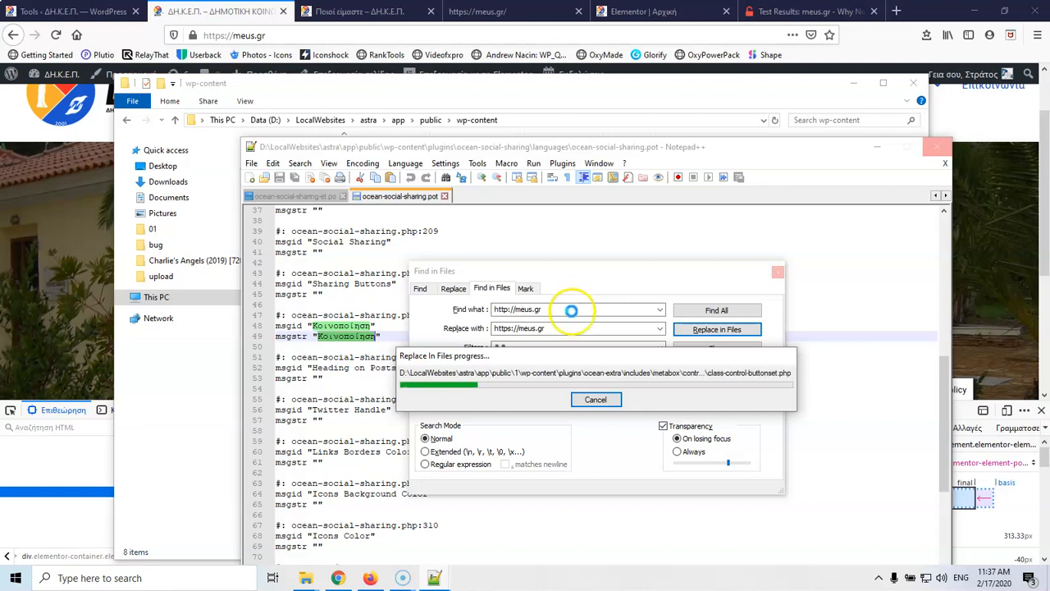
pyautogui.click(595, 399)
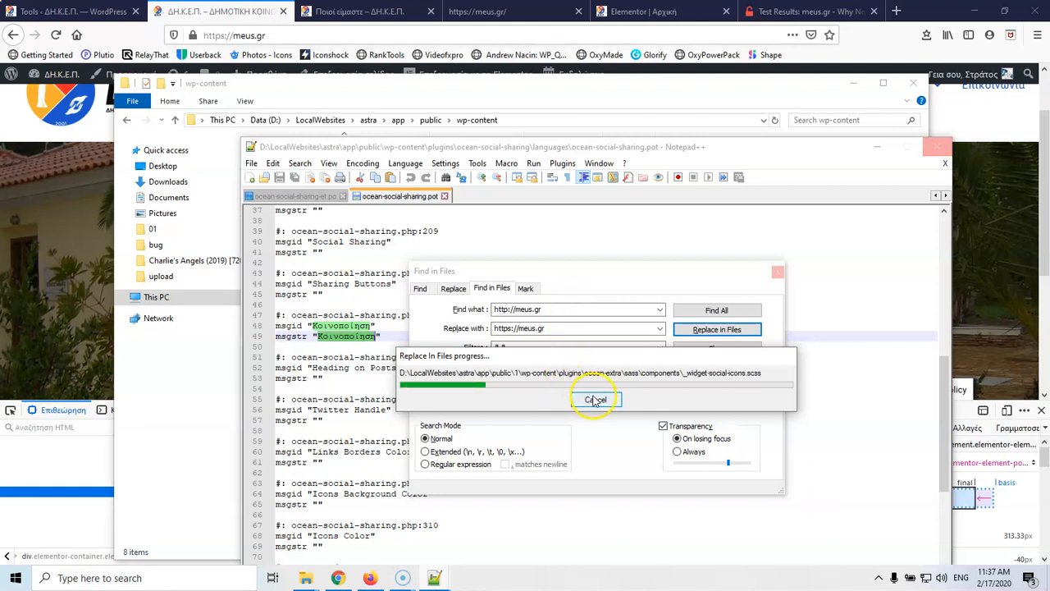